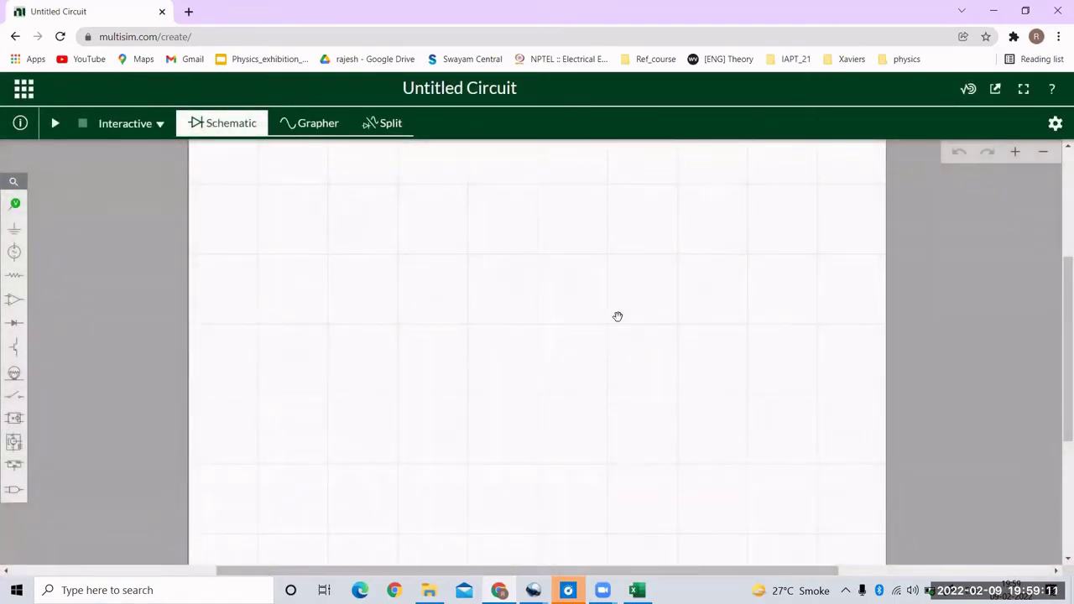
# - Rename the untitled circuit as "CR circuit (AC)"
pyautogui.click(454, 88)
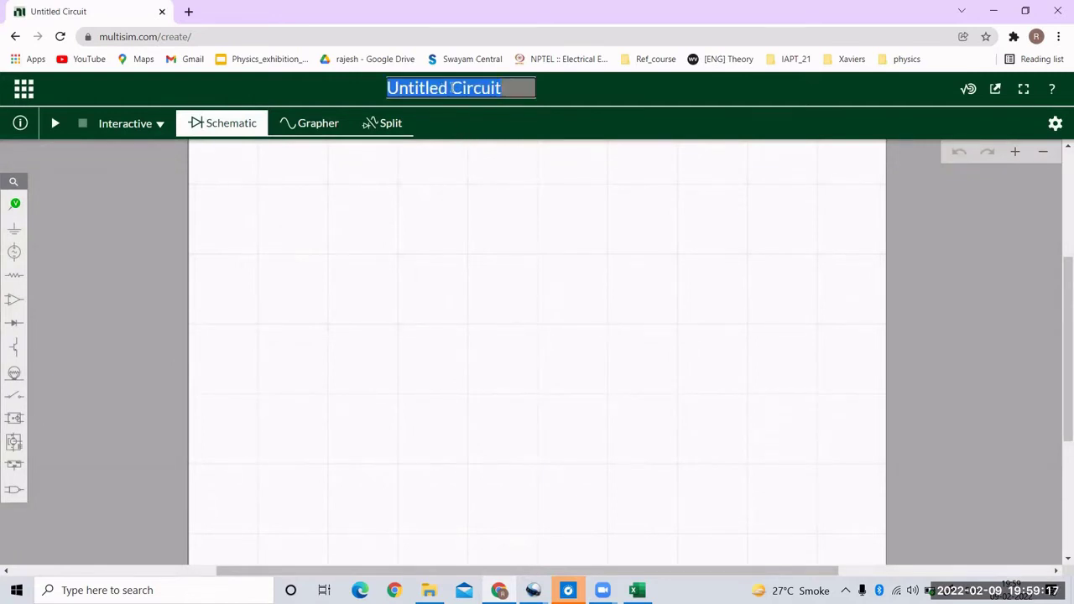
pyautogui.write('CR')
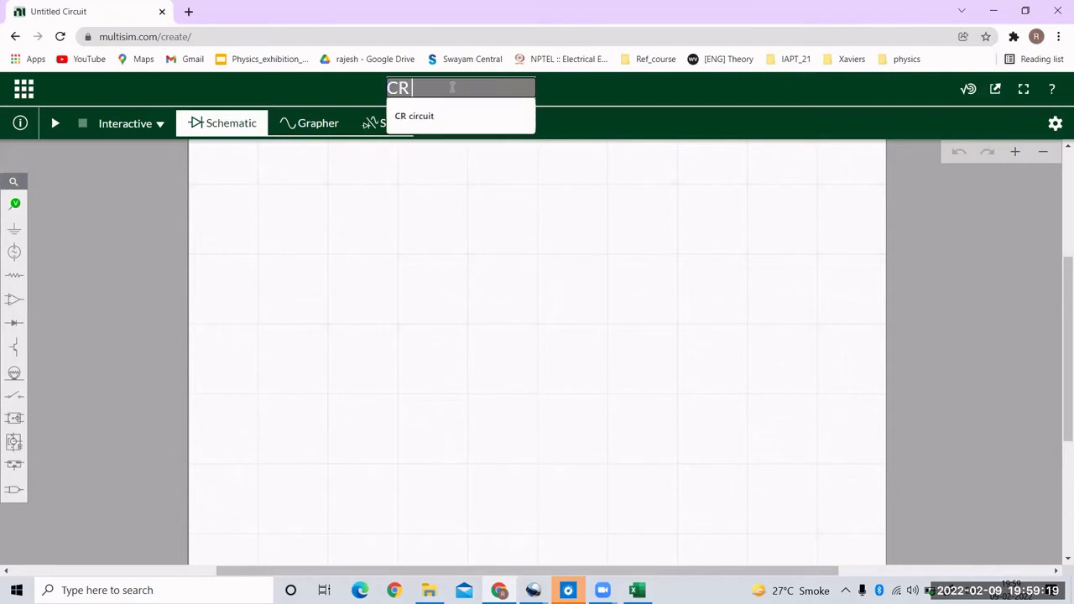
pyautogui.write(' circuit')
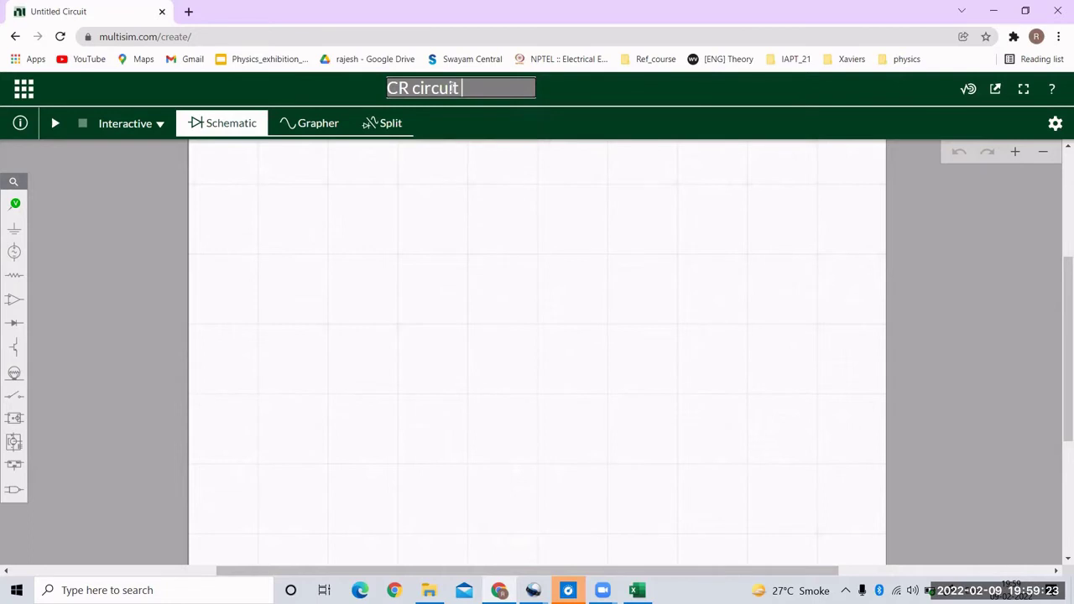
pyautogui.write(' ()')
pyautogui.write('AC')
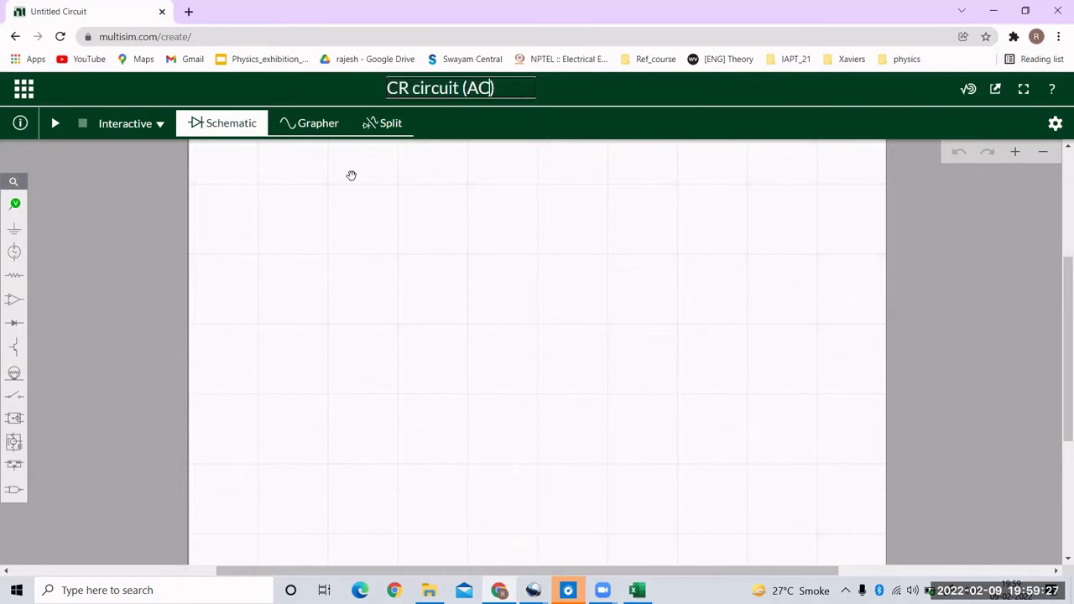
pyautogui.click(352, 176)
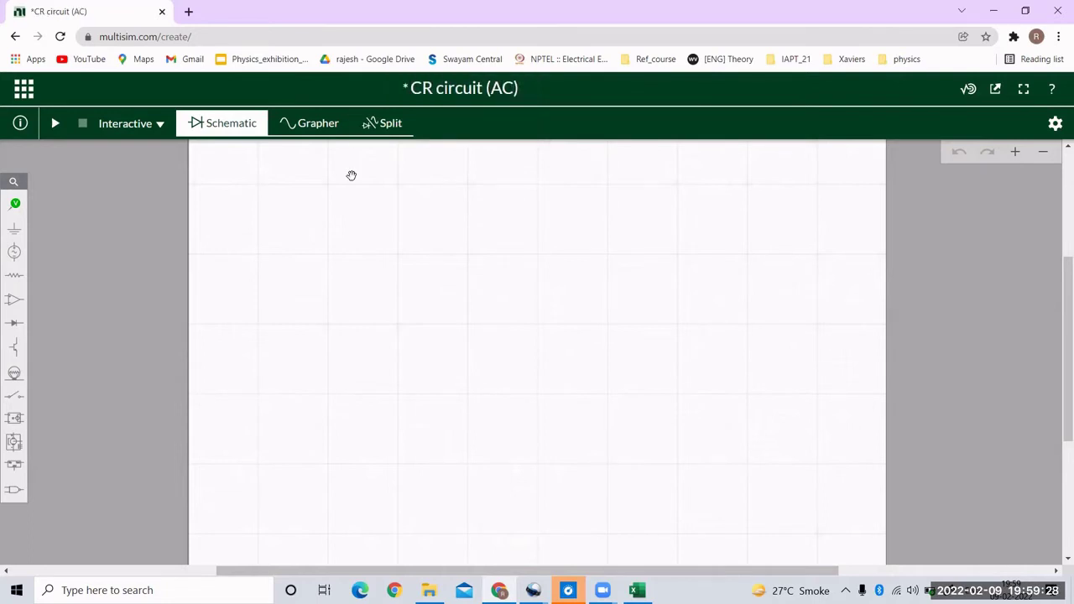
pyautogui.click(293, 126)
pyautogui.click(382, 124)
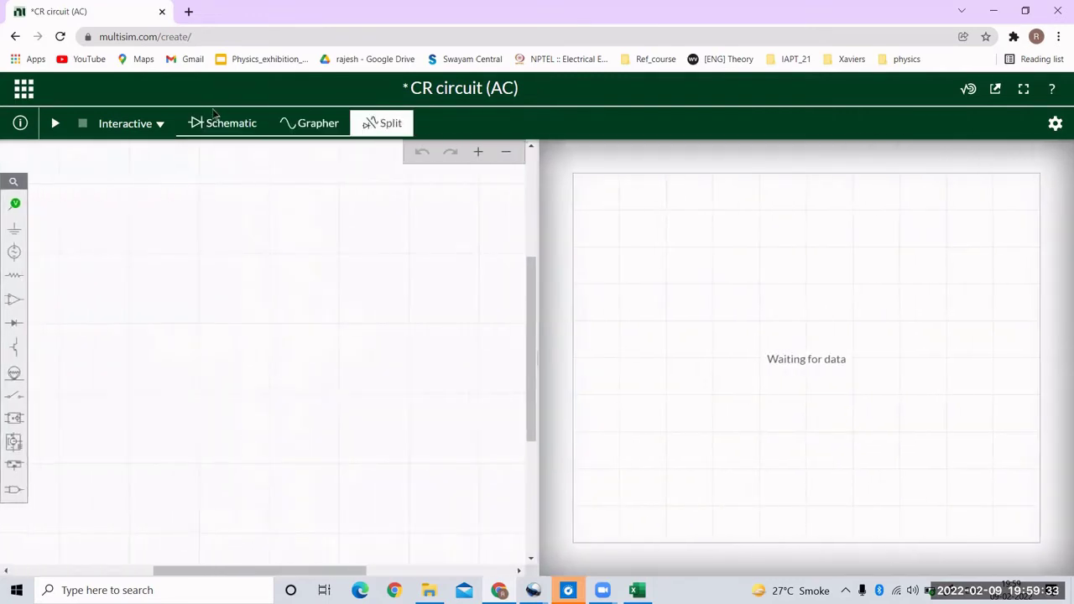
pyautogui.click(211, 124)
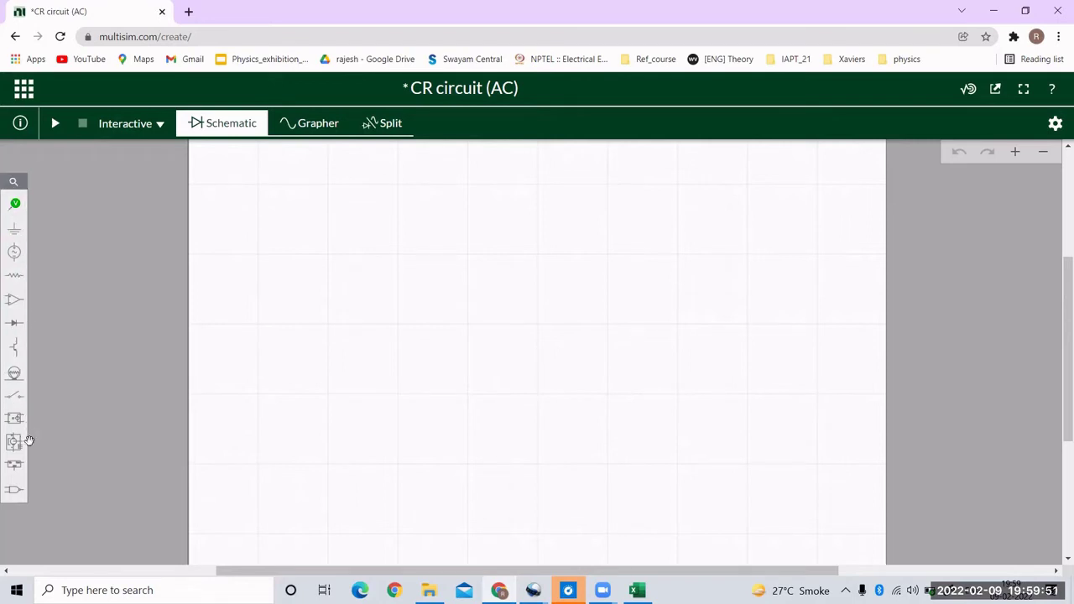
# - Place an AC Voltage source on the left part of the schematic sheet
pyautogui.click(14, 250)
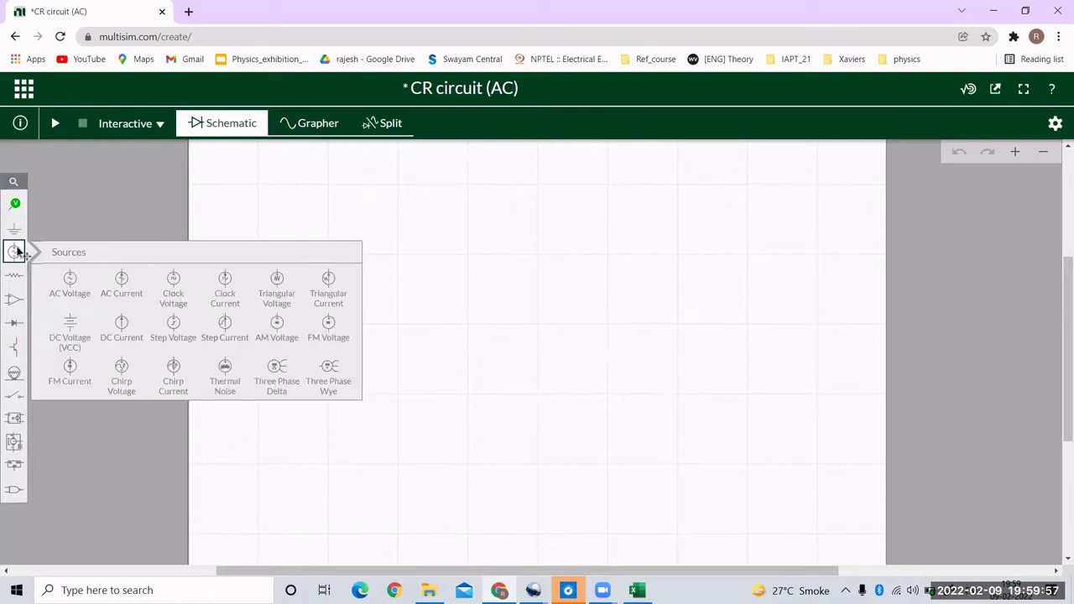
pyautogui.click(69, 277)
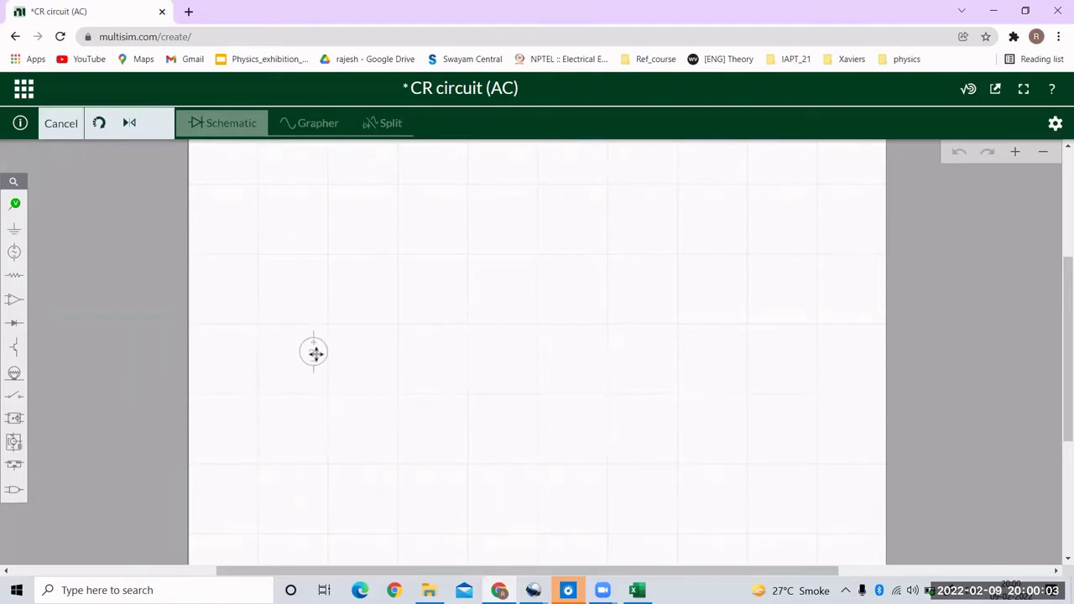
pyautogui.click(316, 354)
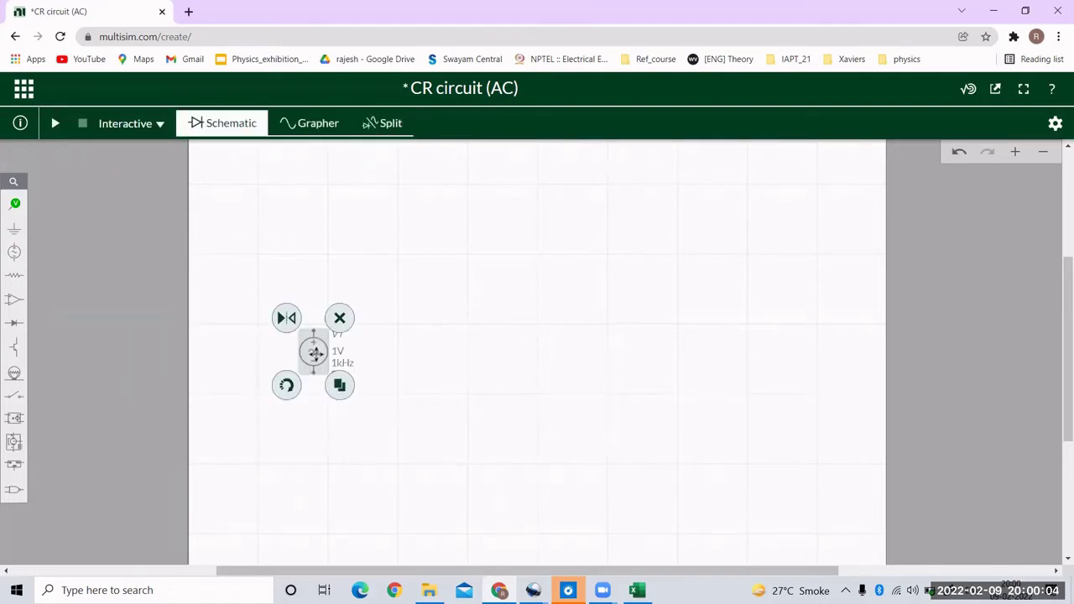
pyautogui.click(247, 339)
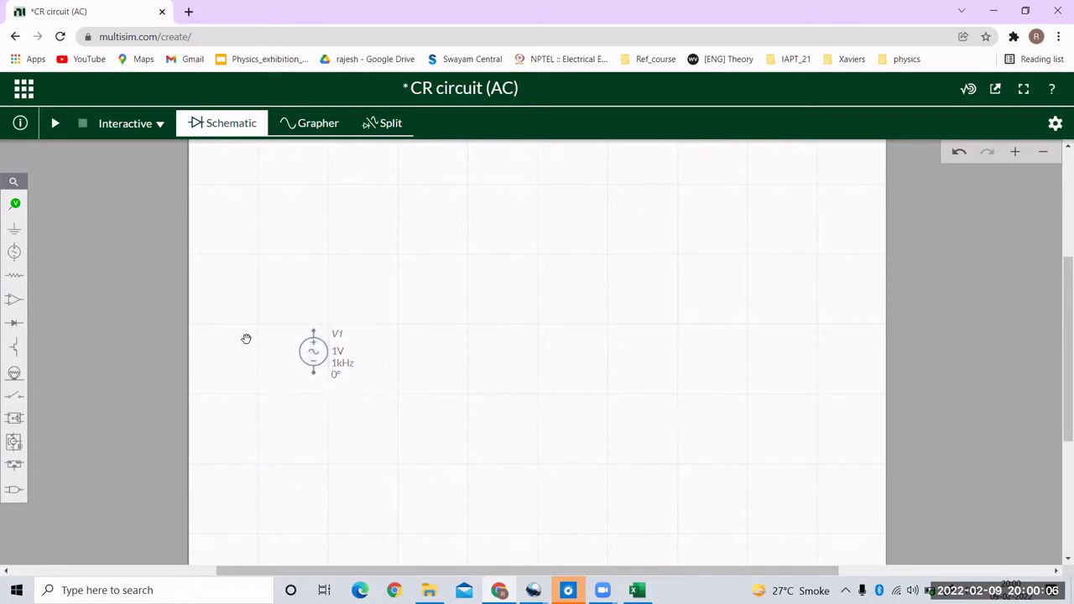
# - Set the AC source's peak voltage to 10 V and its frequency to 50 Hz
pyautogui.click(342, 361)
pyautogui.click(357, 386)
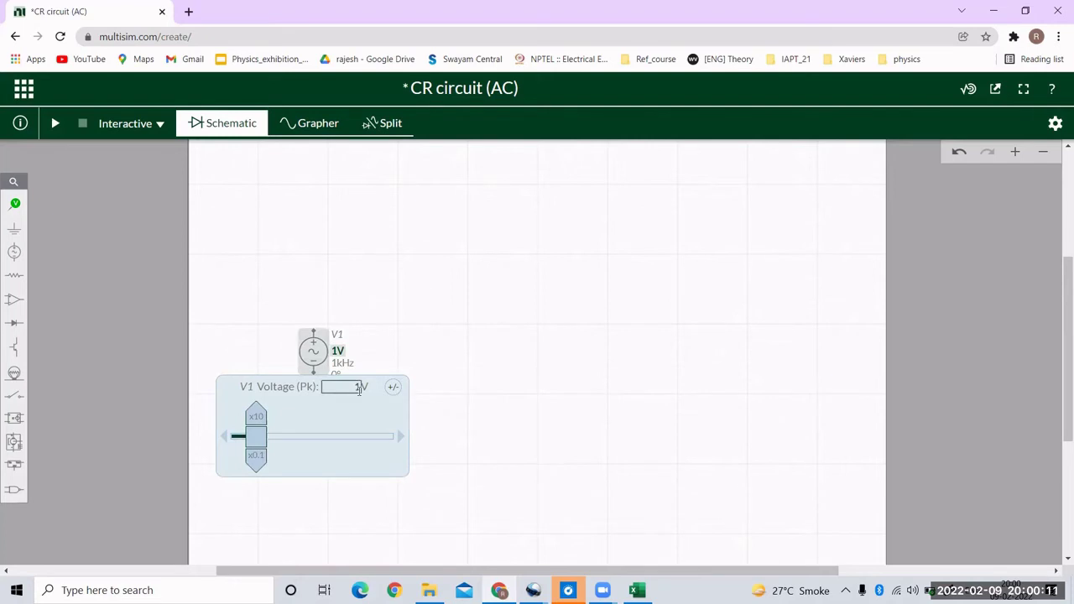
pyautogui.doubleClick(359, 388)
pyautogui.write('10')
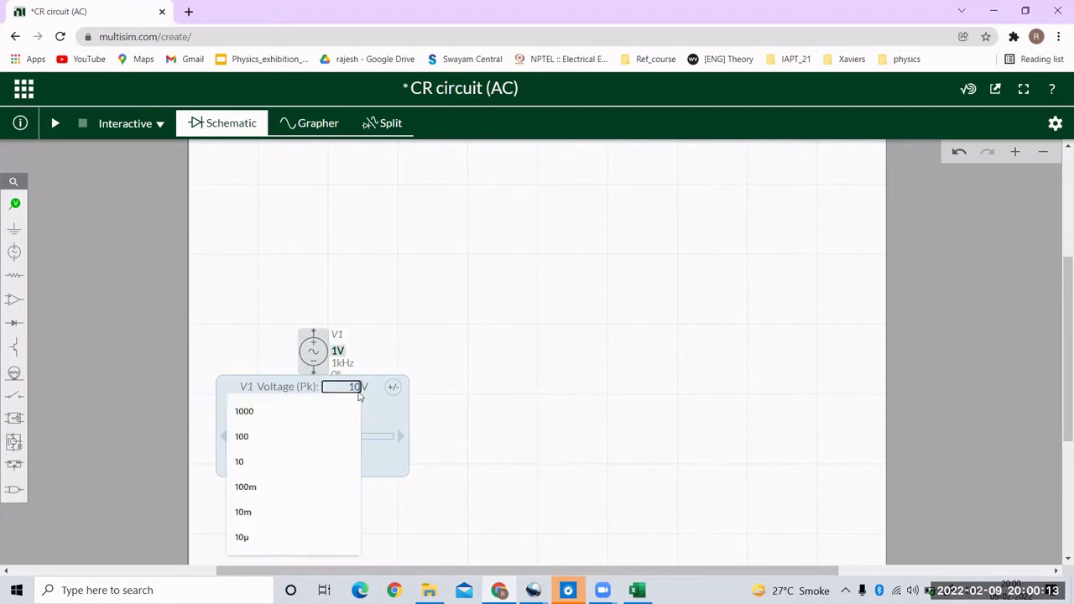
pyautogui.press('Return')
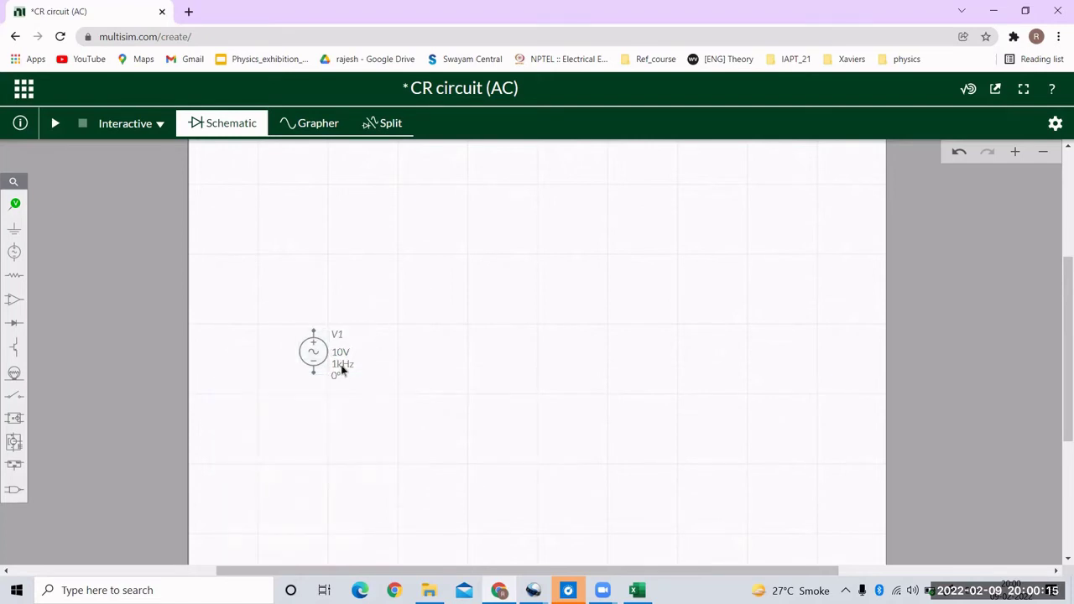
pyautogui.click(341, 368)
pyautogui.click(346, 386)
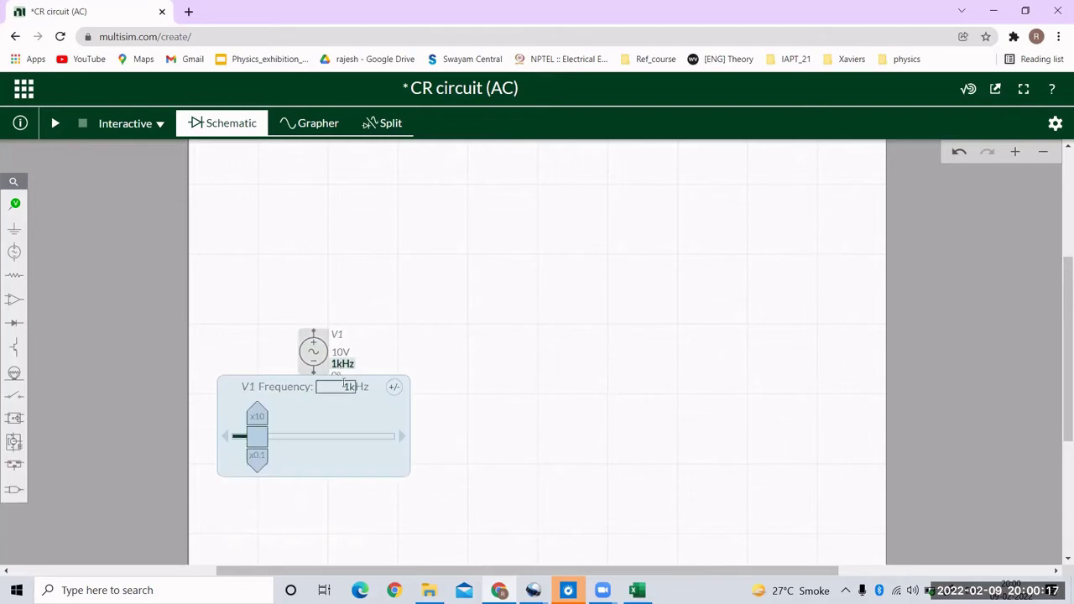
pyautogui.write('50')
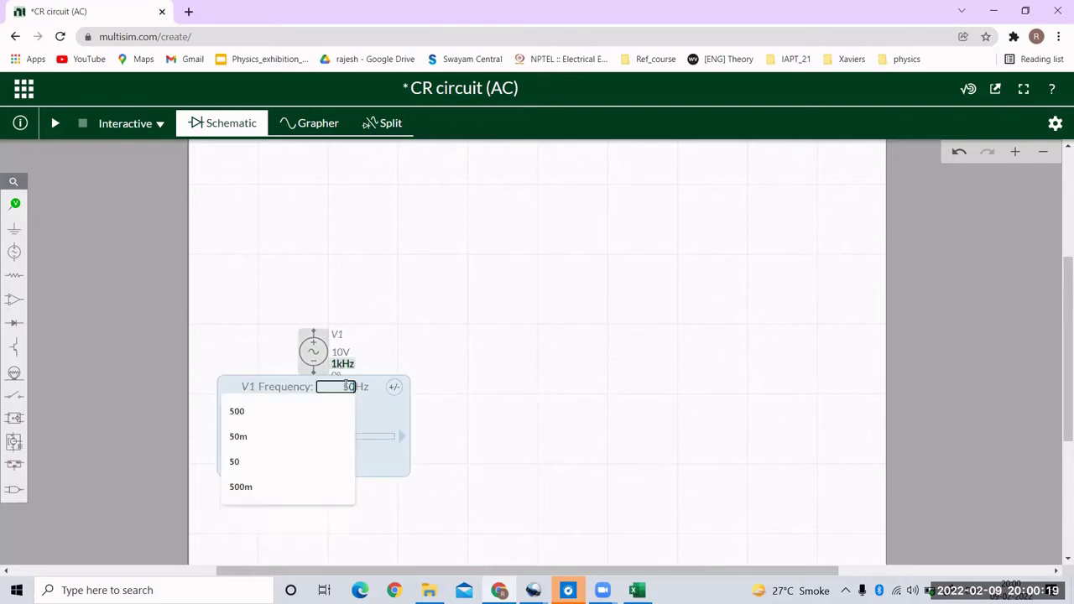
pyautogui.click(427, 372)
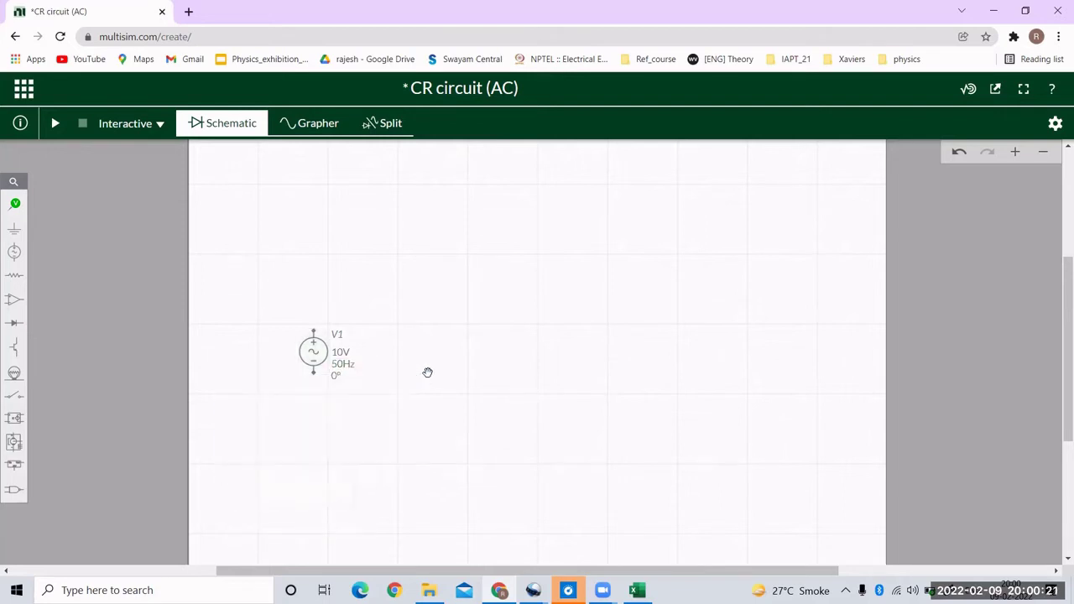
pyautogui.click(17, 281)
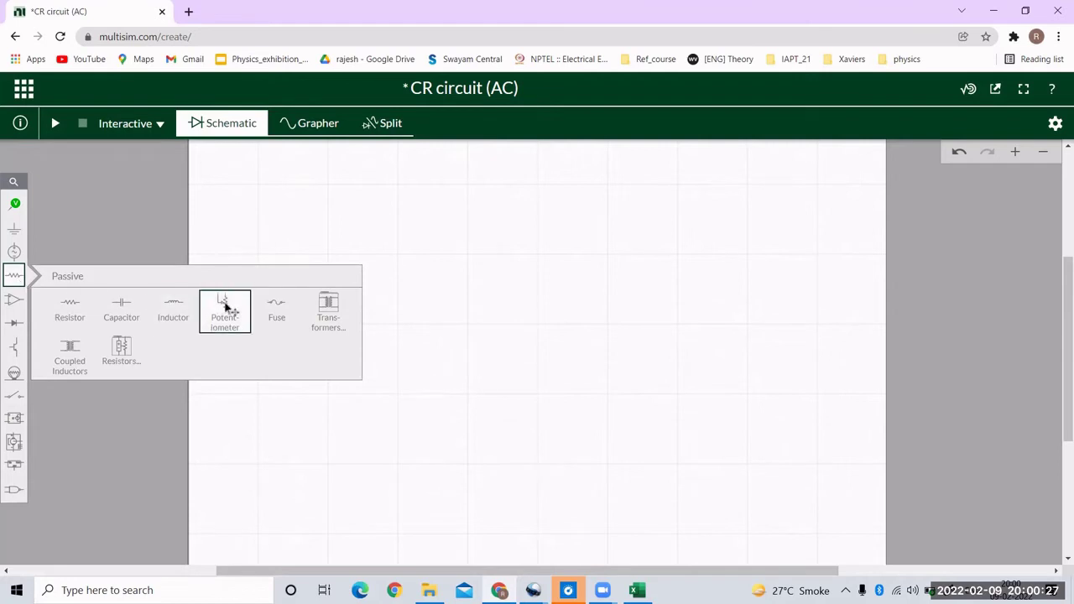
pyautogui.click(328, 312)
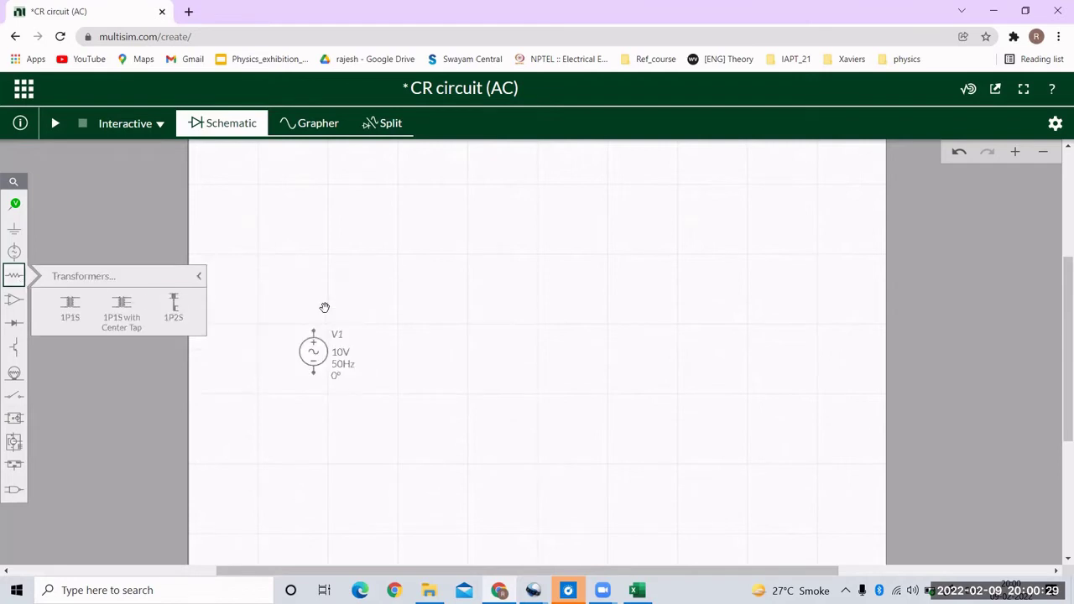
pyautogui.click(426, 353)
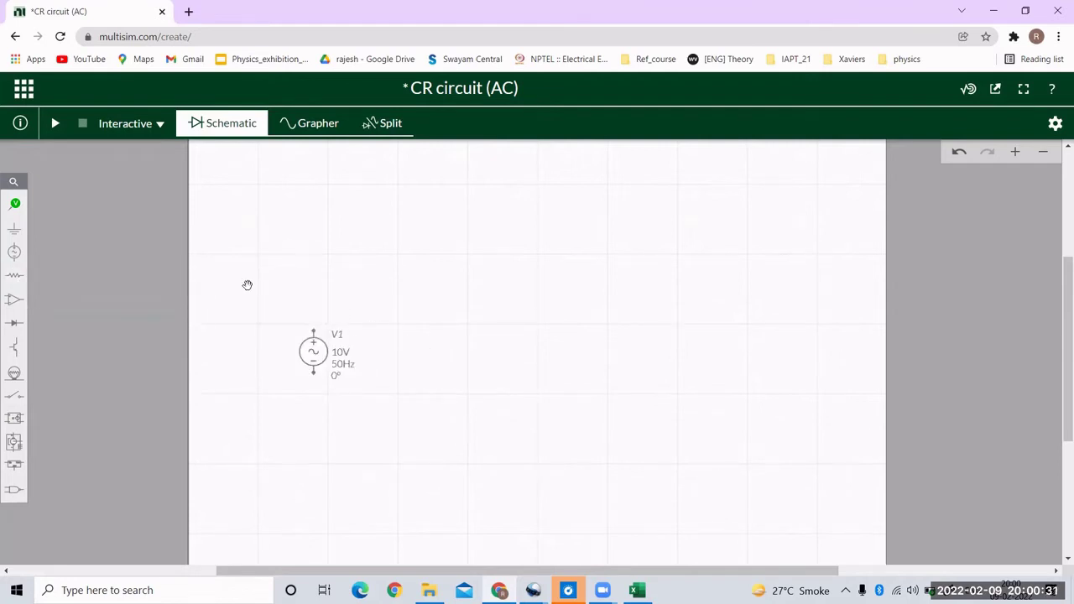
# - Place a 1P1S transformer to the right of the AC source, level with it
pyautogui.click(14, 274)
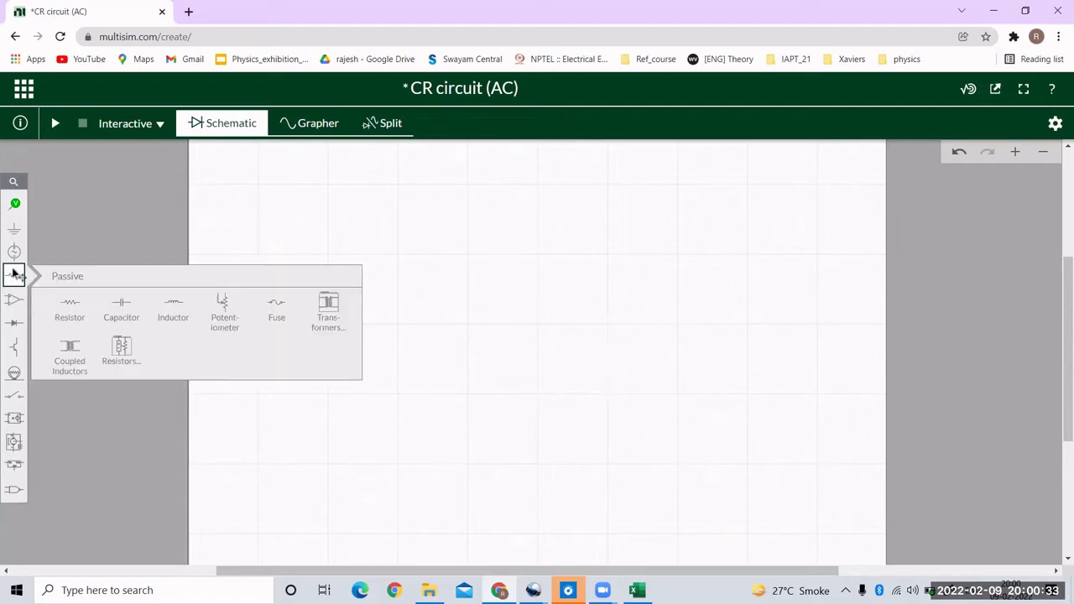
pyautogui.click(321, 312)
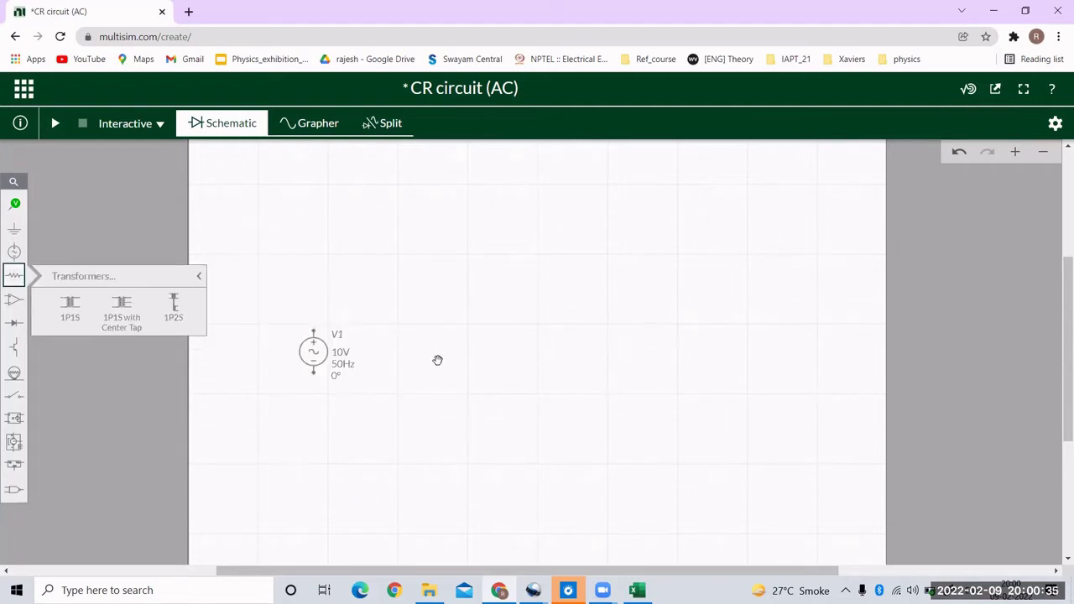
pyautogui.click(69, 313)
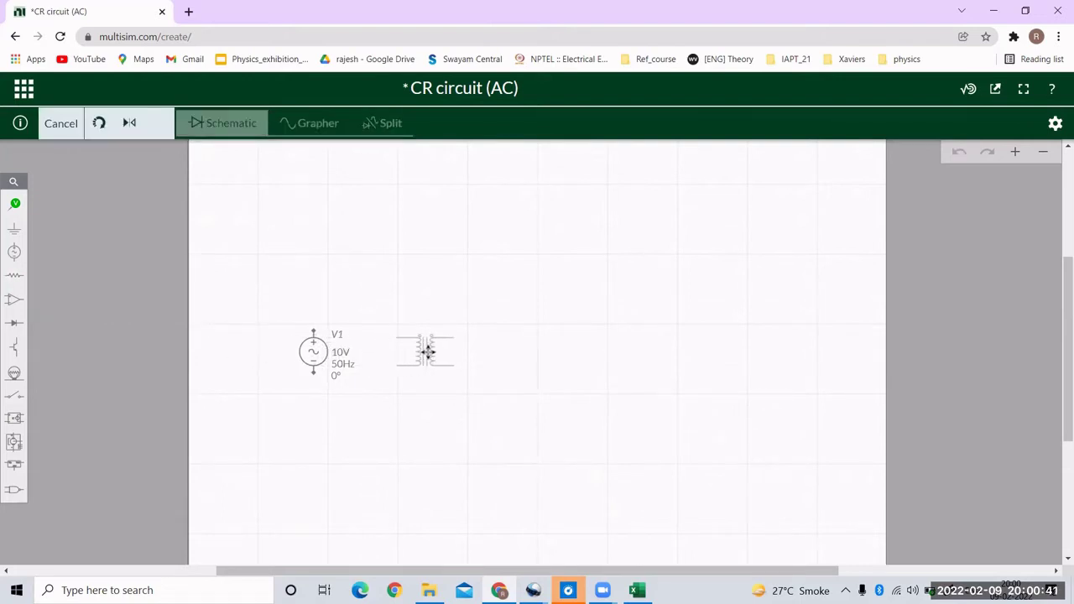
pyautogui.click(426, 351)
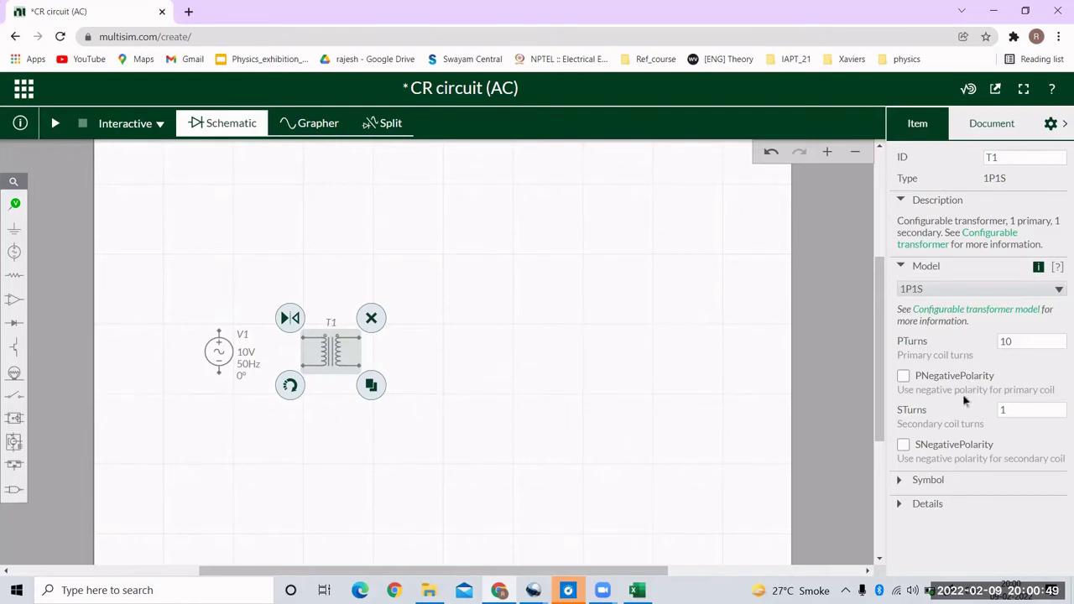
# - Set the transformer's secondary coil turns to 10
pyautogui.click(992, 347)
pyautogui.doubleClick(1016, 341)
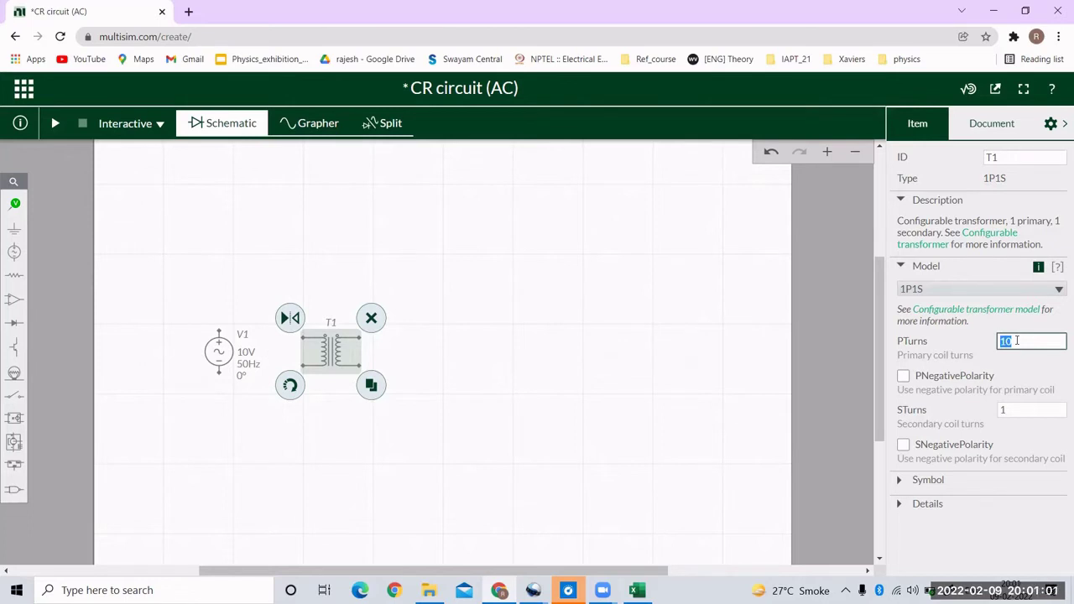
pyautogui.click(1020, 411)
pyautogui.write('1')
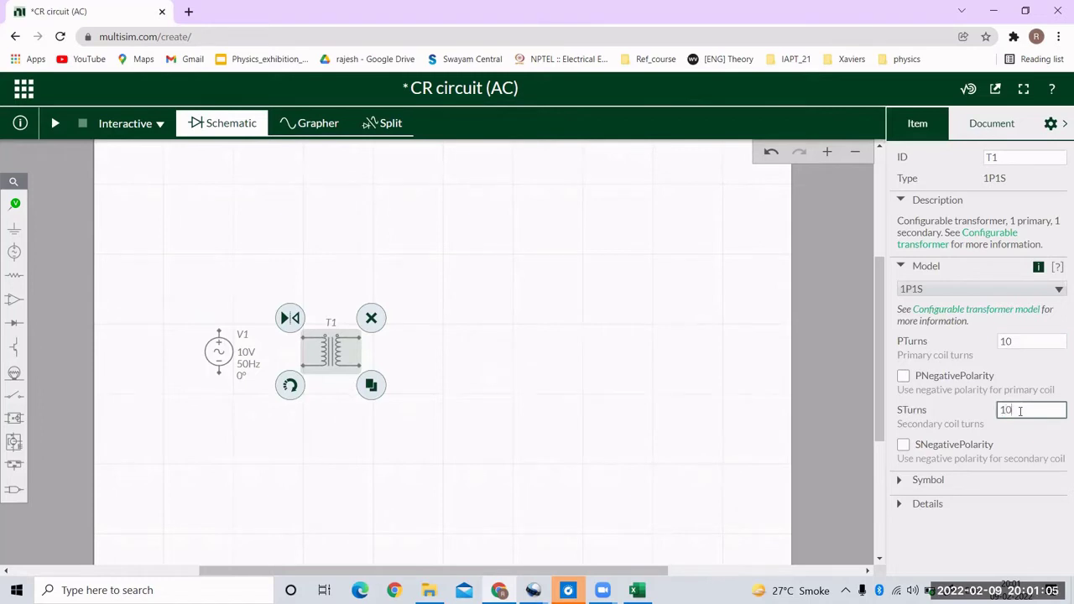
pyautogui.click(579, 429)
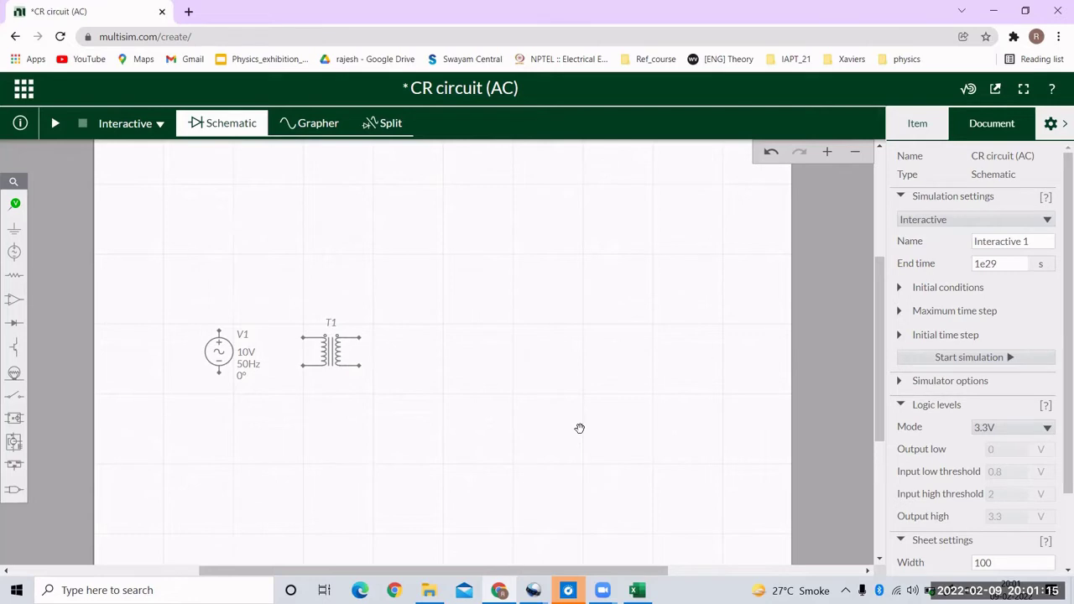
# - Wire the AC source's positive and negative terminals to the upper and lower primary terminals of the transformer
pyautogui.click(219, 332)
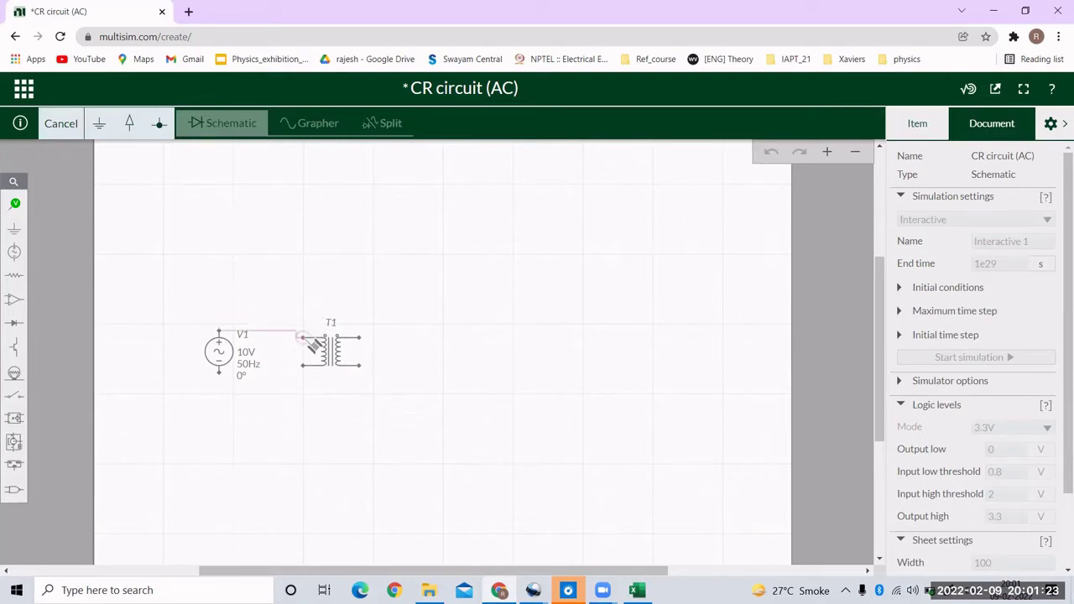
pyautogui.click(306, 340)
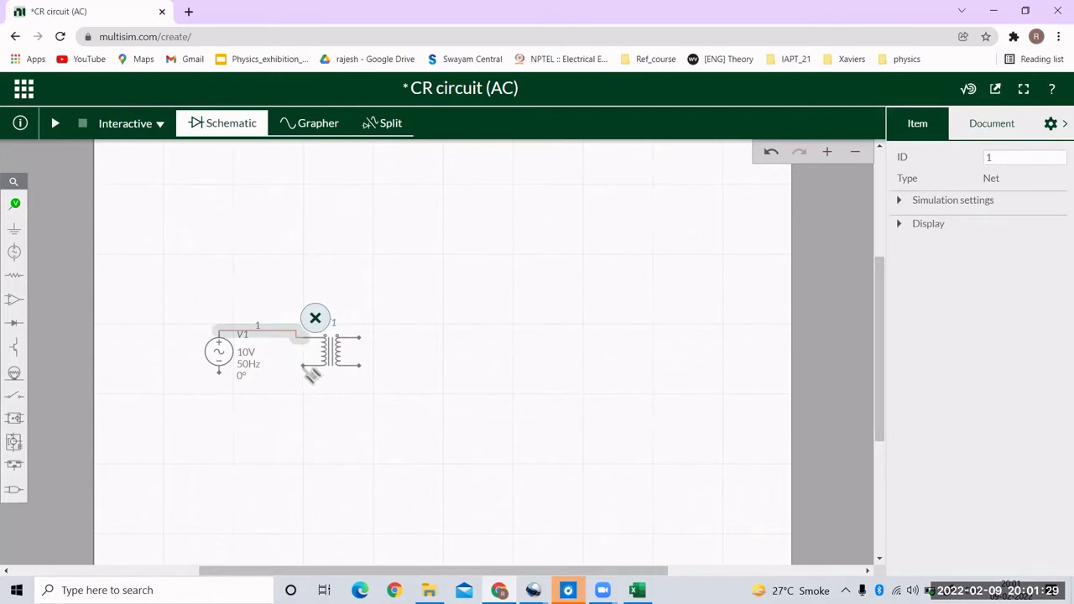
pyautogui.click(304, 367)
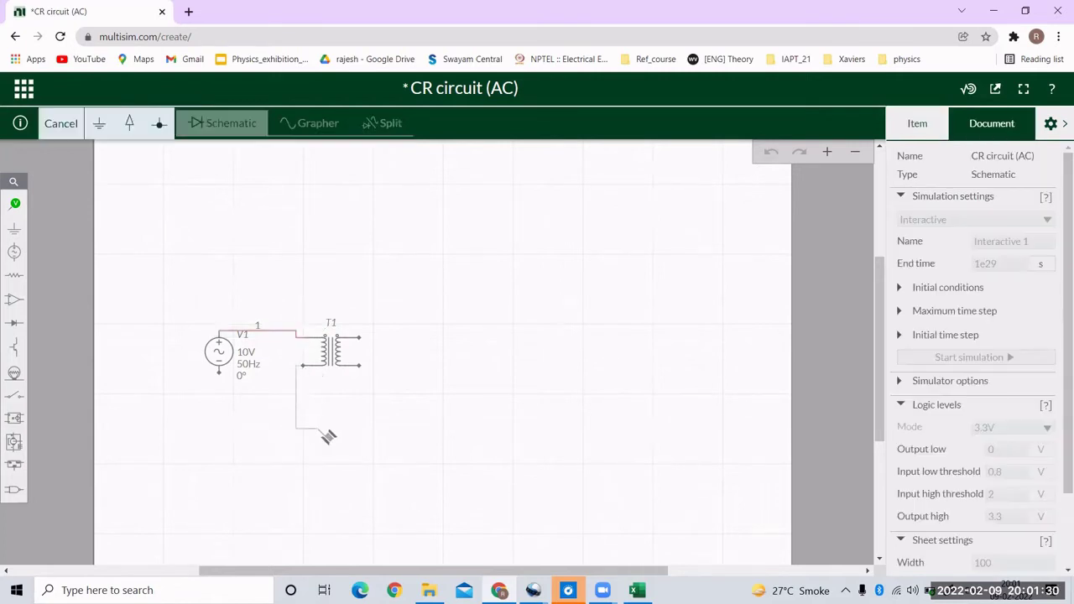
pyautogui.click(223, 375)
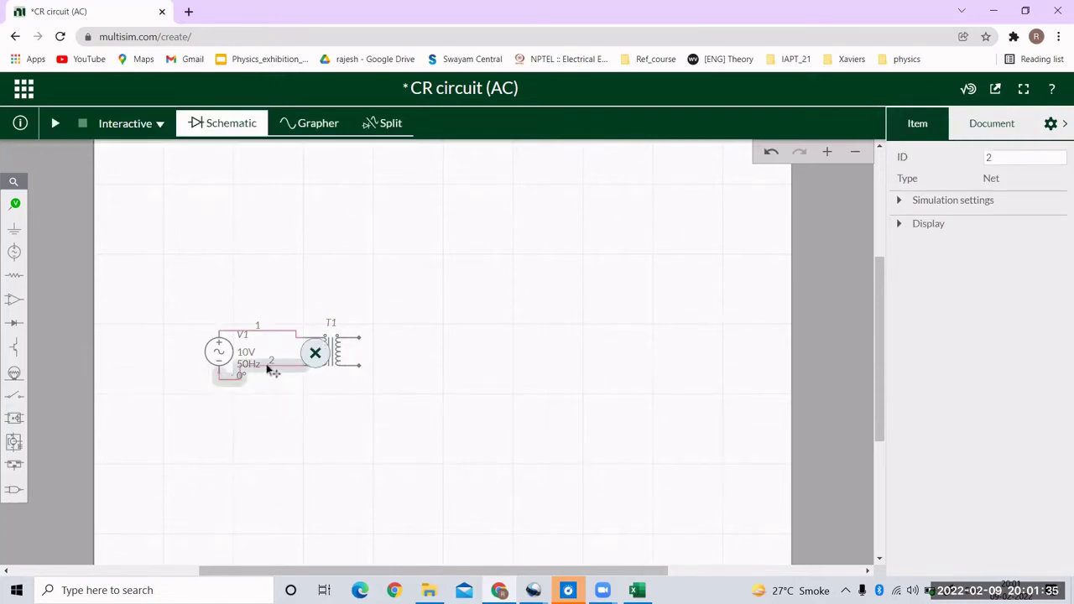
# - Reroute the two source-to-transformer wires into a rectangular loop, the lower one below the source and the upper one above it
pyautogui.moveTo(271, 376); pyautogui.dragTo(221, 410)
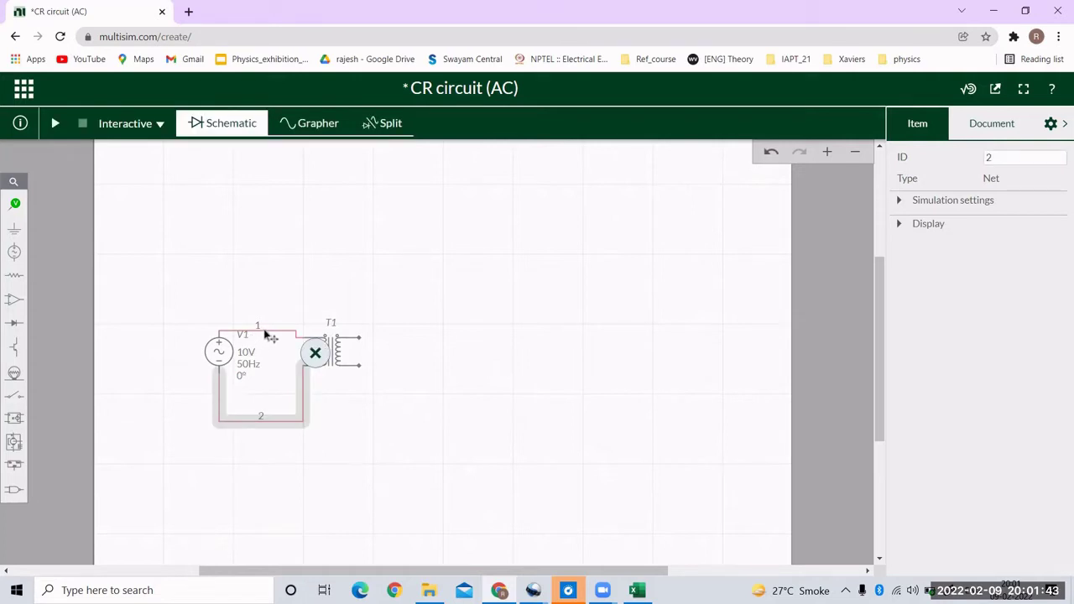
pyautogui.moveTo(265, 335); pyautogui.dragTo(299, 290)
pyautogui.click(496, 374)
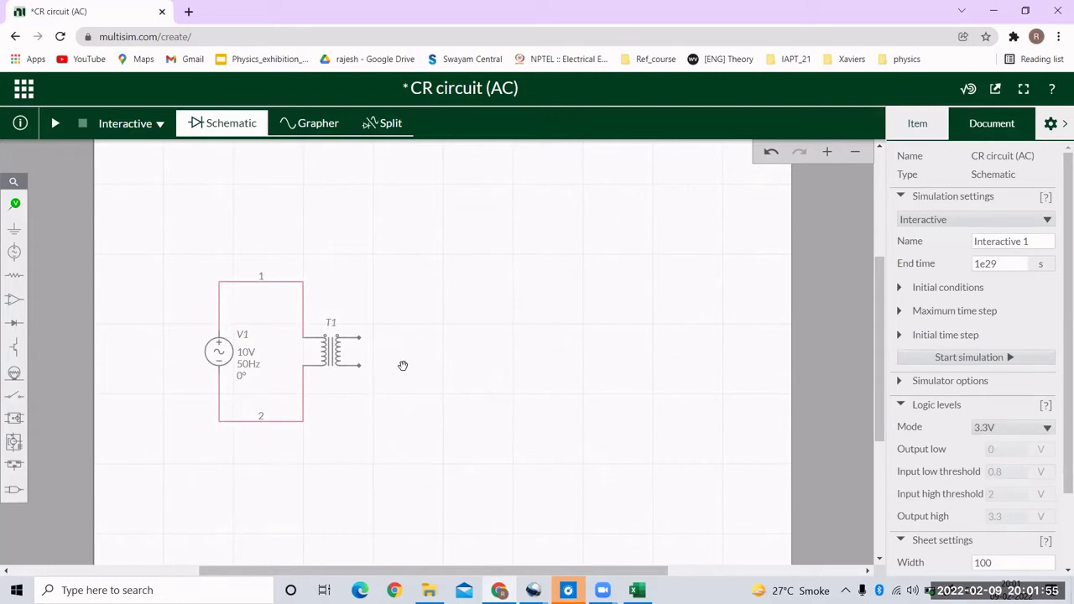
# - Place a resistor horizontally above and to the right of the transformer
pyautogui.click(8, 274)
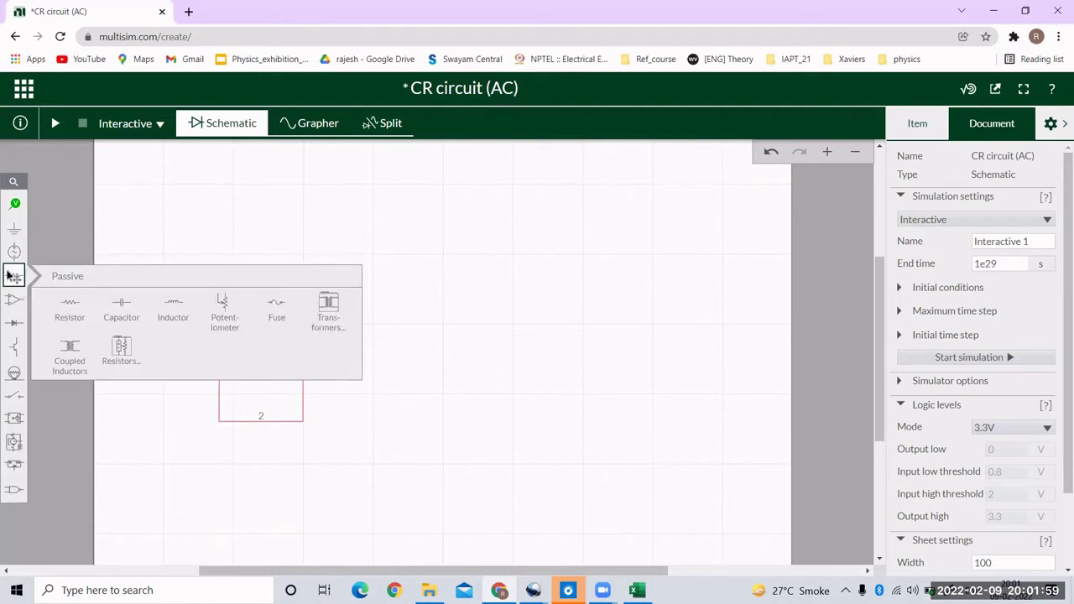
pyautogui.click(74, 312)
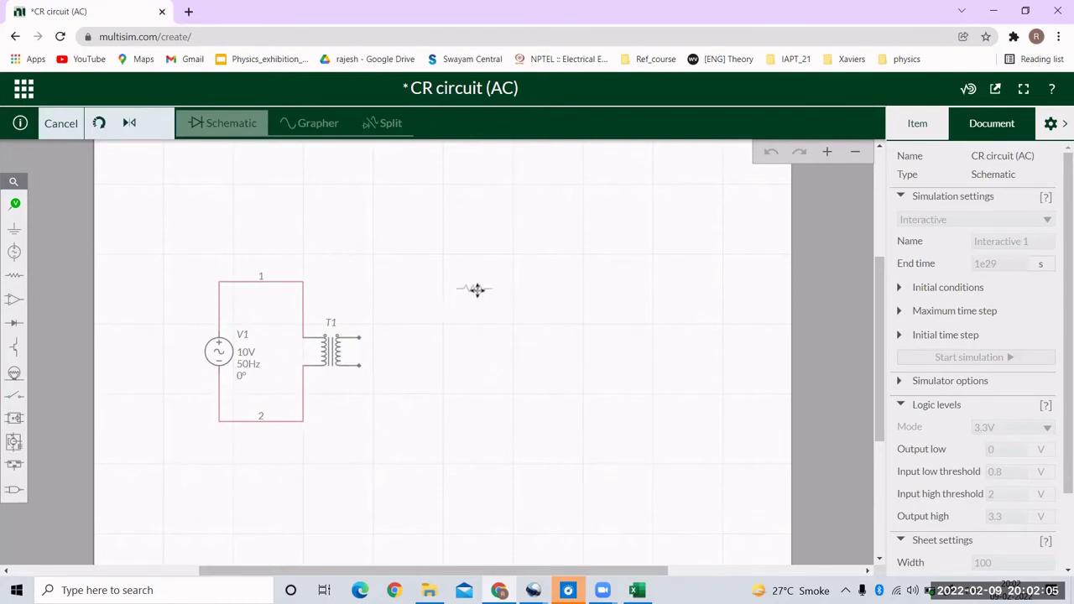
pyautogui.click(477, 289)
pyautogui.click(417, 445)
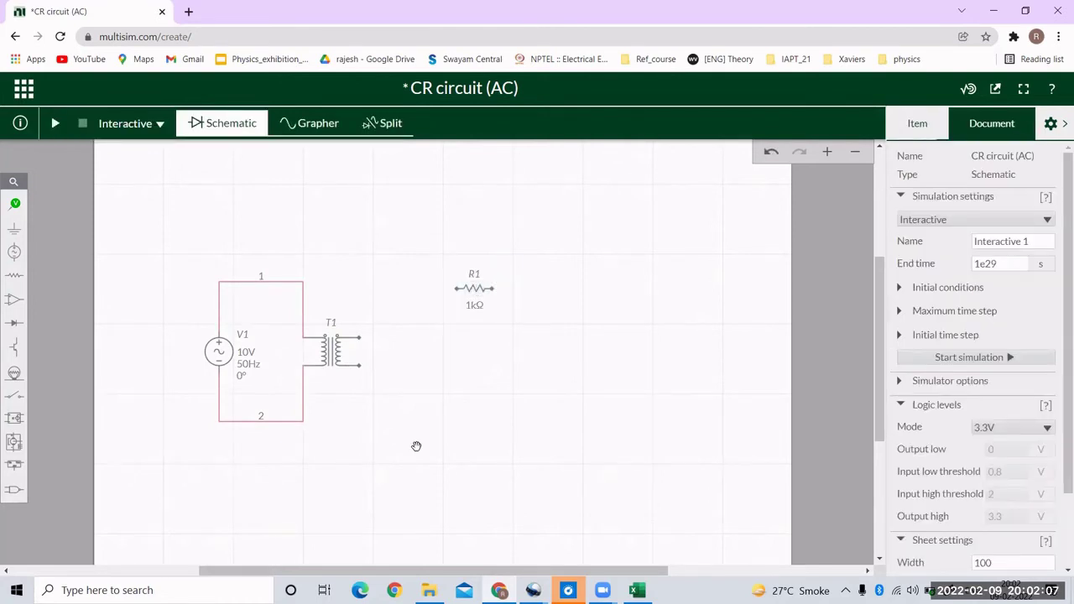
# - Place a capacitor below and to the right of the resistor, rotated to stand vertically
pyautogui.click(14, 274)
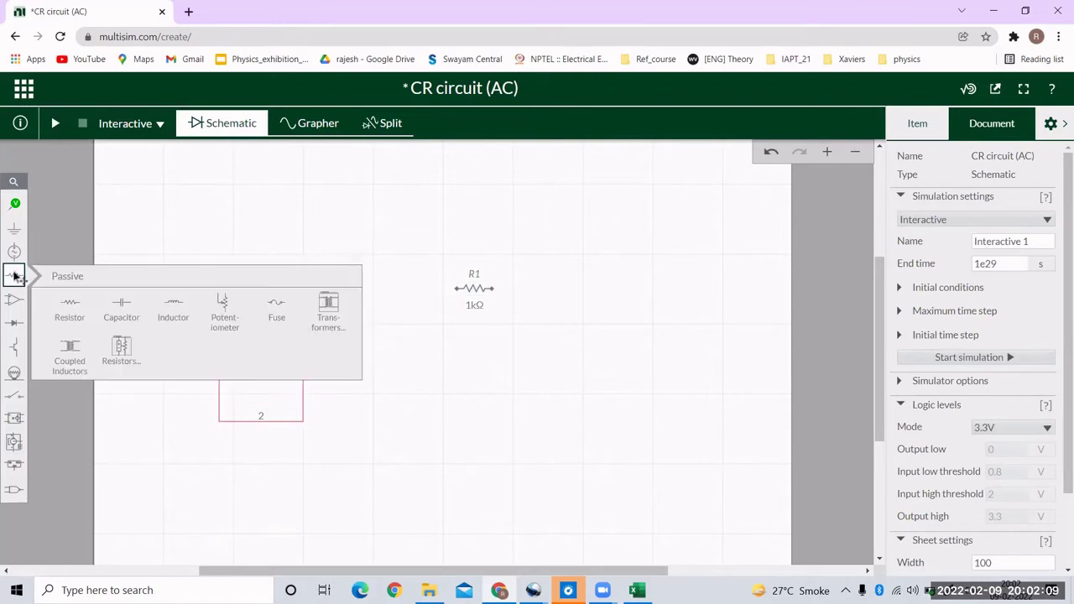
pyautogui.click(123, 310)
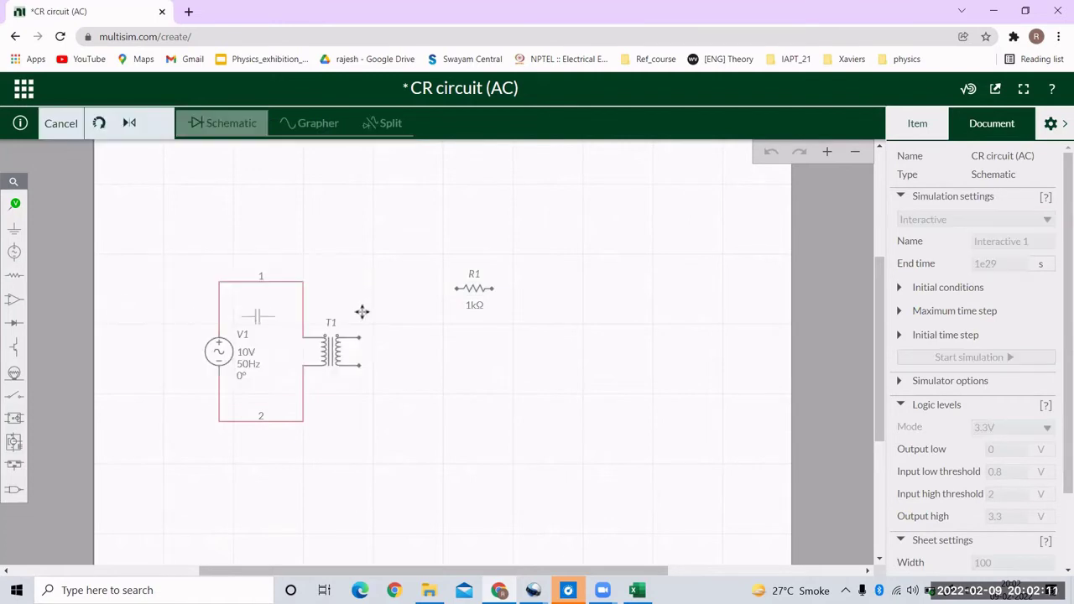
pyautogui.click(584, 336)
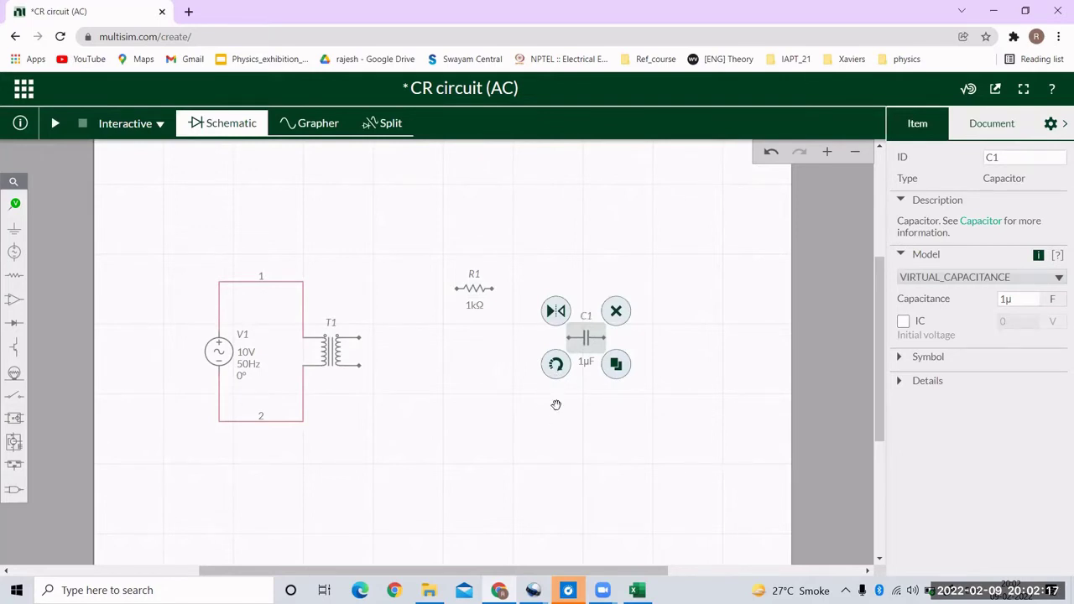
pyautogui.click(558, 369)
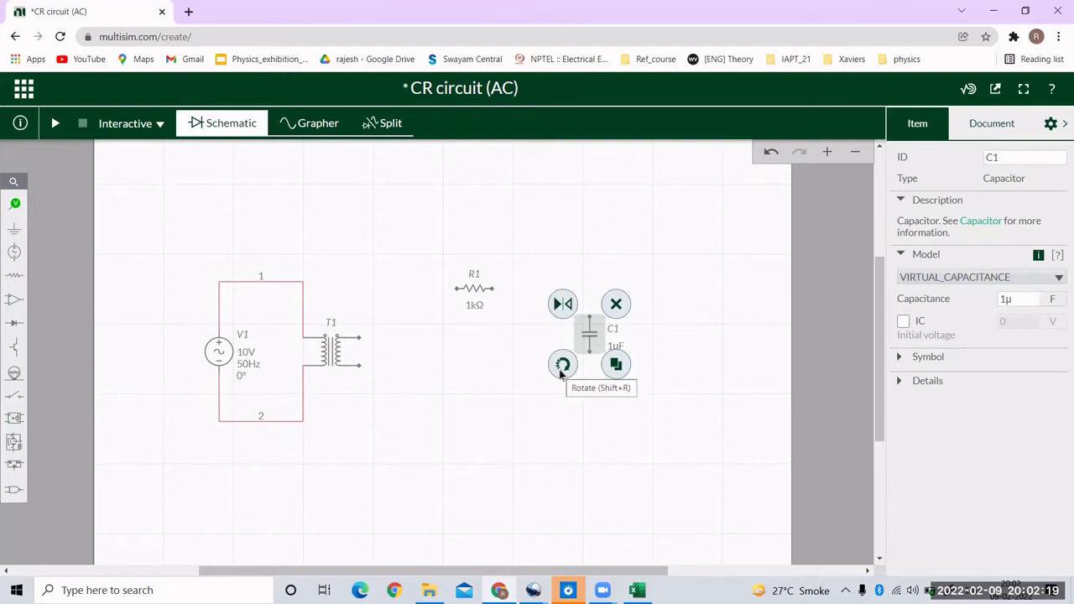
pyautogui.click(510, 417)
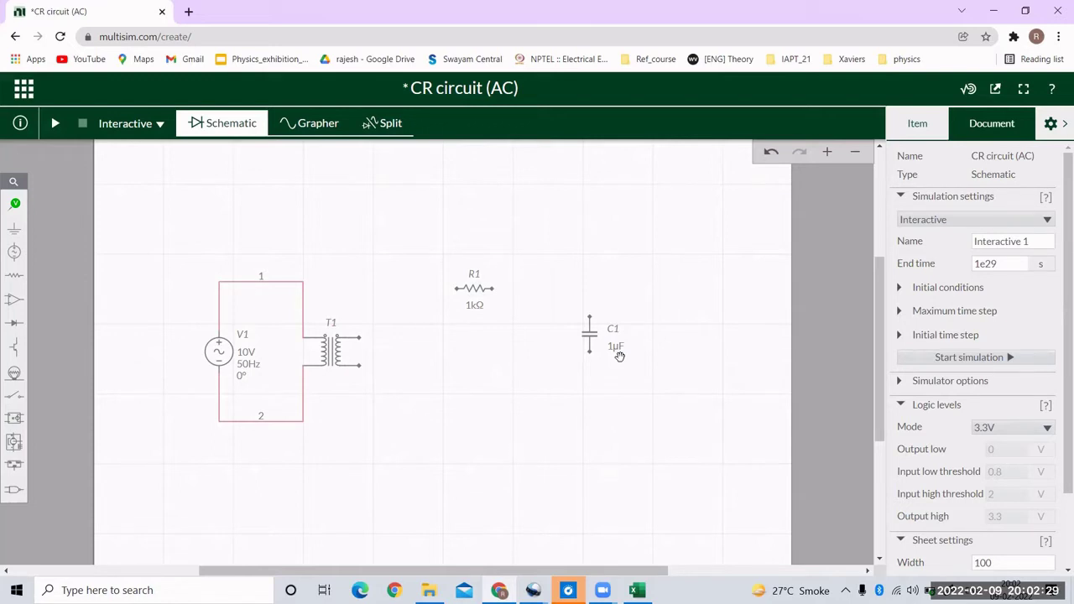
# - Wire the transformer's upper secondary terminal through the resistor and the capacitor in series, back to the lower secondary terminal
pyautogui.click(360, 339)
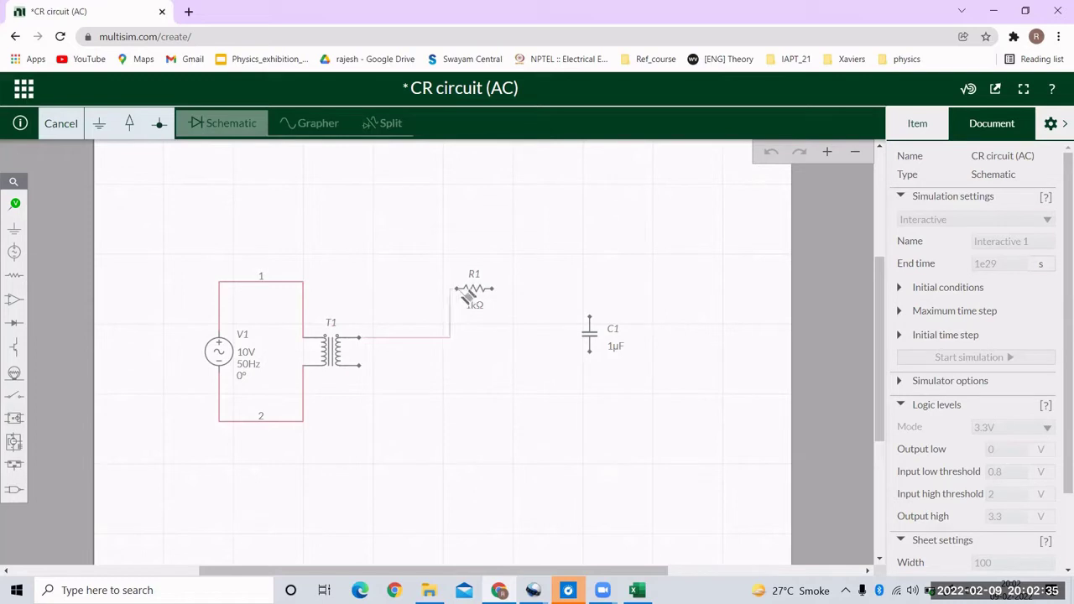
pyautogui.click(462, 291)
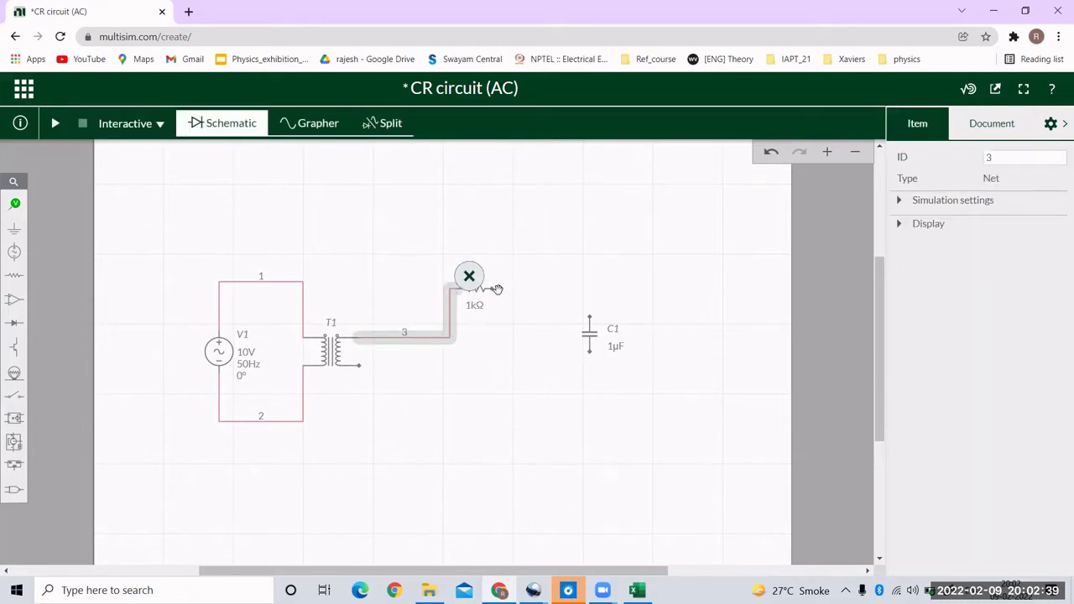
pyautogui.click(558, 231)
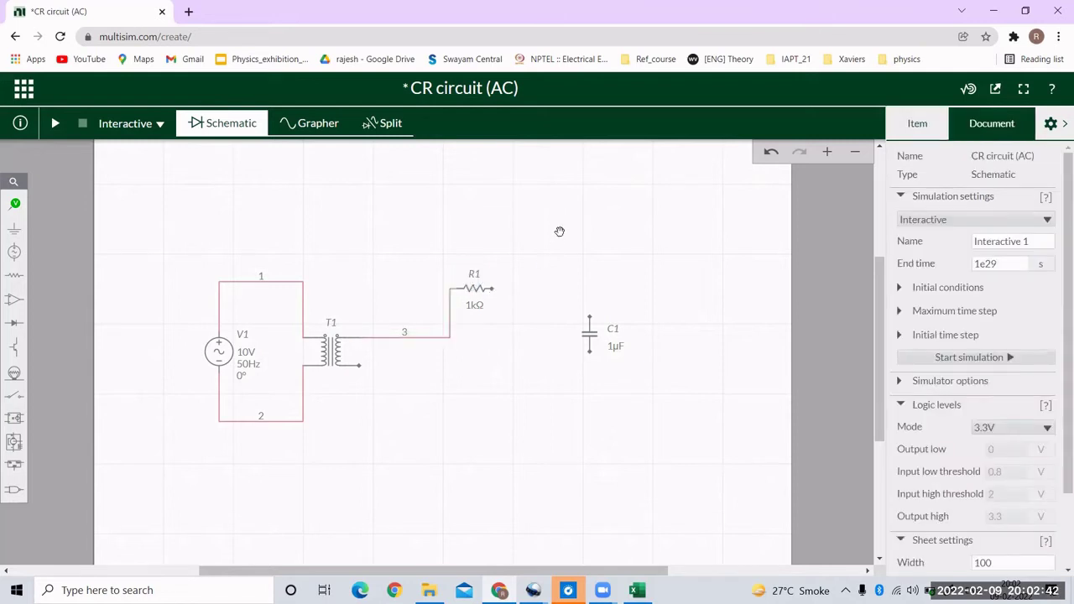
pyautogui.click(496, 290)
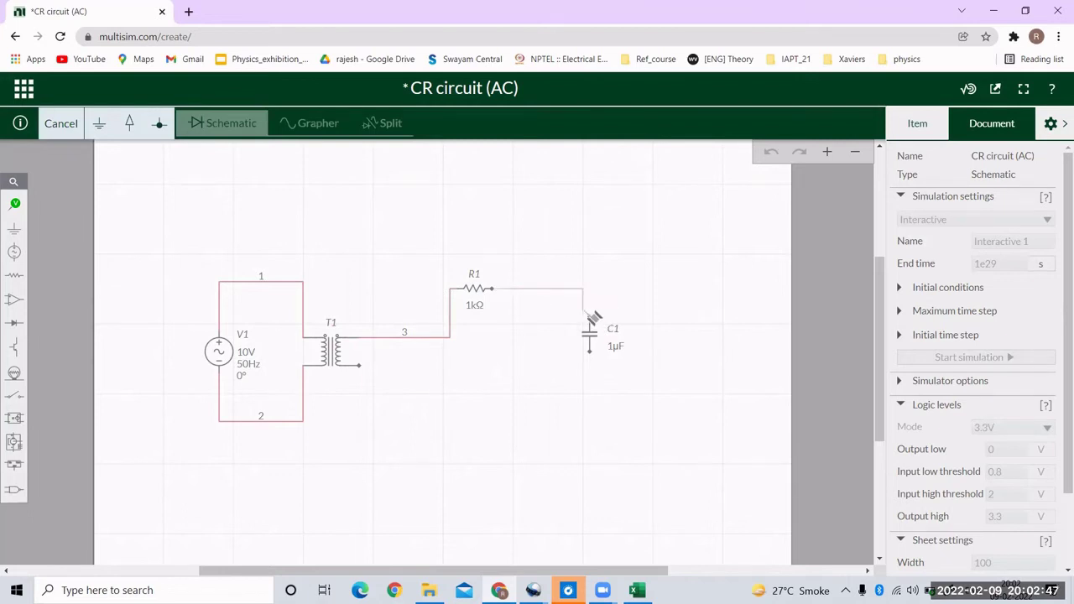
pyautogui.click(593, 318)
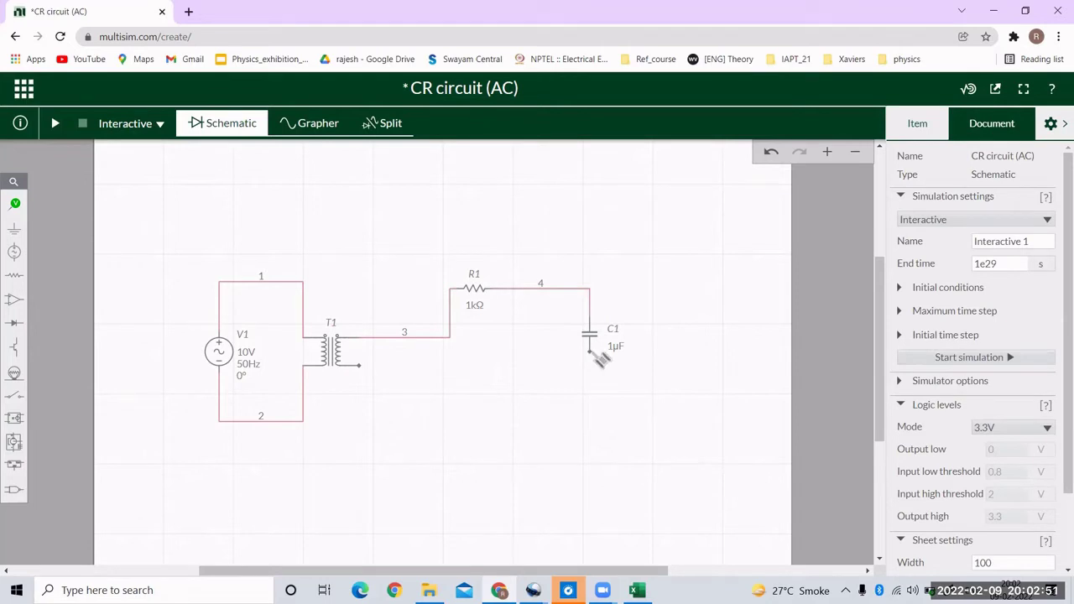
pyautogui.click(592, 352)
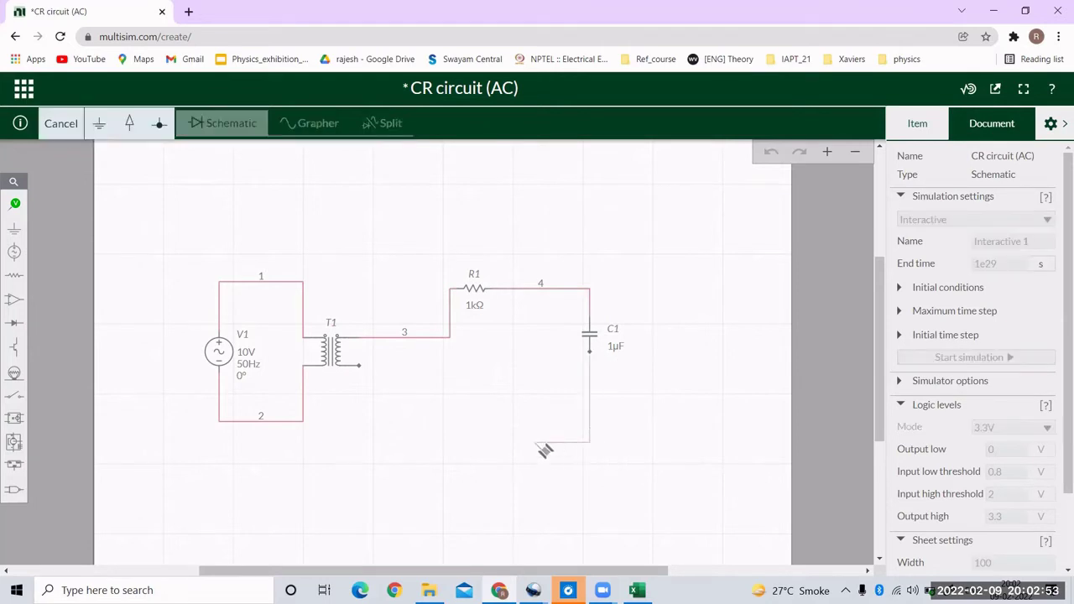
pyautogui.click(361, 365)
pyautogui.click(384, 424)
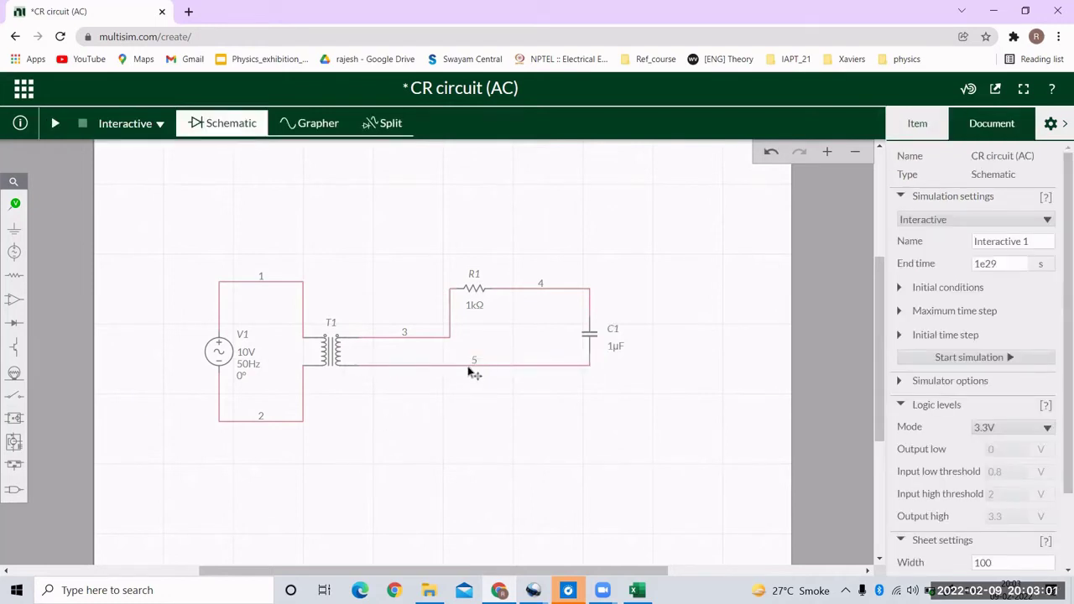
# - Reroute the secondary-side wires into a rectangular loop, net 5 level with net 2 and net 3 level with the resistor
pyautogui.moveTo(470, 373); pyautogui.dragTo(467, 420)
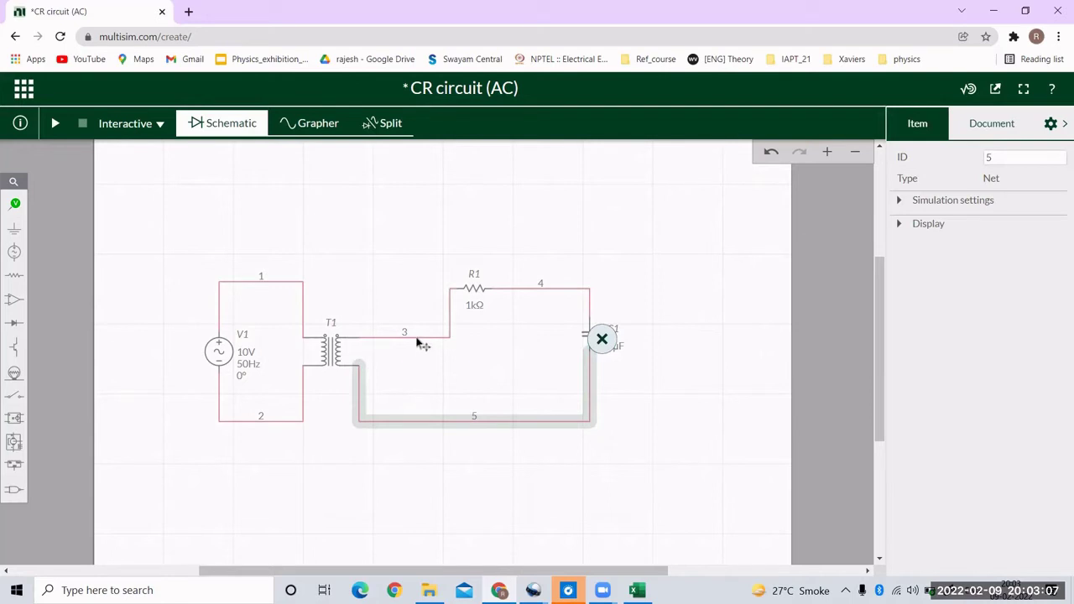
pyautogui.moveTo(417, 342); pyautogui.dragTo(395, 289)
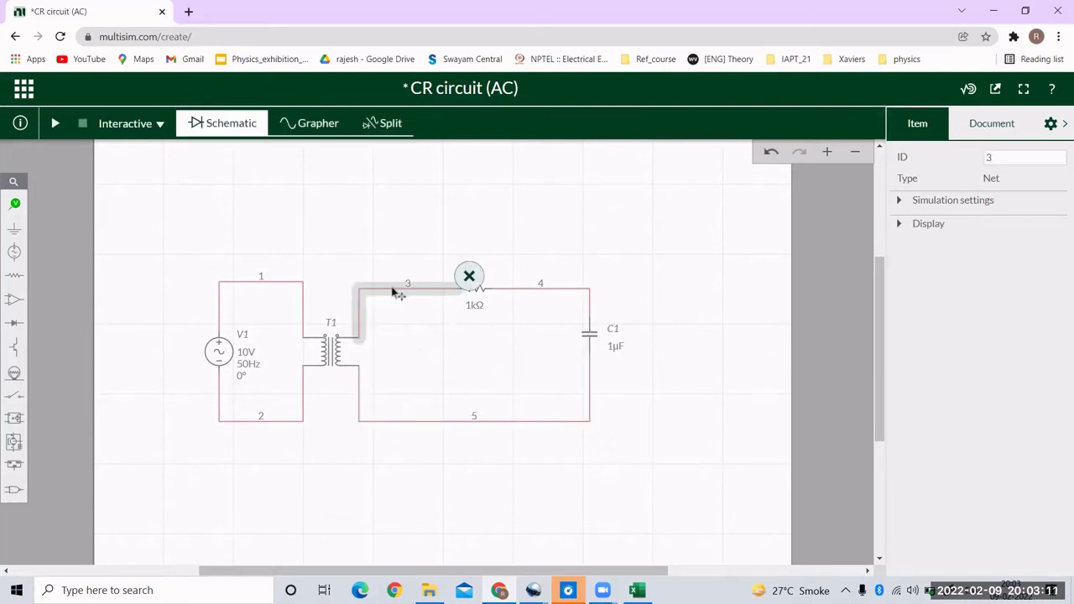
pyautogui.click(568, 307)
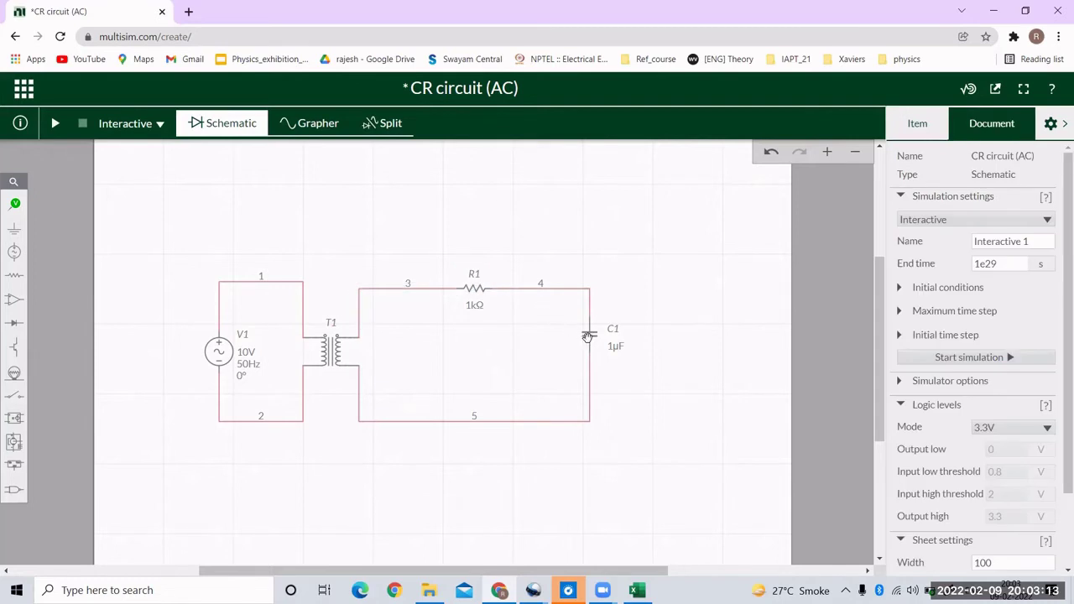
# - Move the capacitor slightly down to the middle of its branch and reroute net 5 back down level with net 2
pyautogui.moveTo(587, 338); pyautogui.dragTo(590, 355)
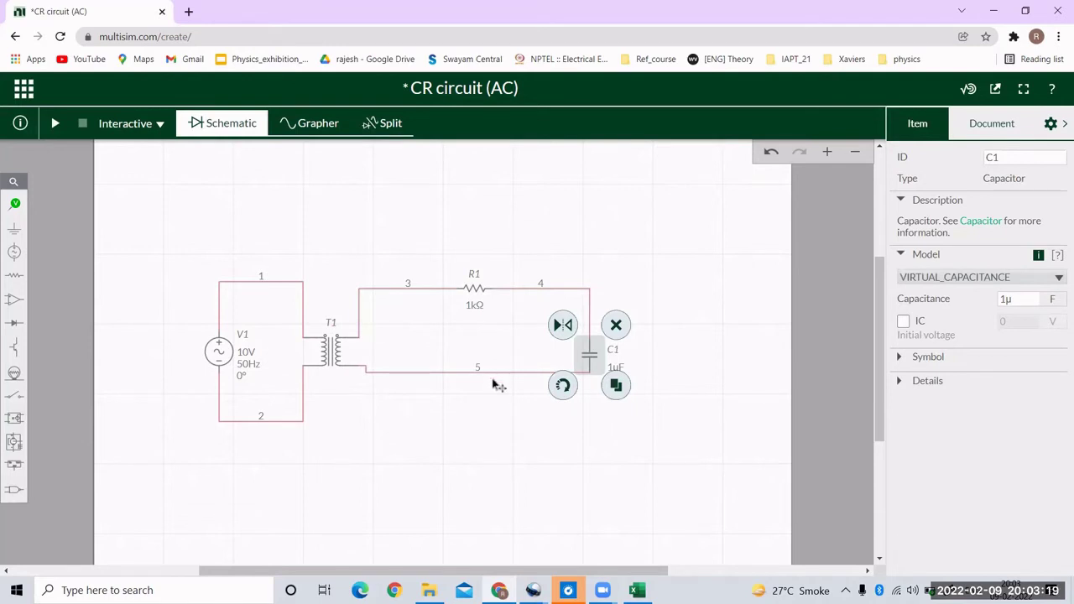
pyautogui.moveTo(494, 378); pyautogui.dragTo(498, 425)
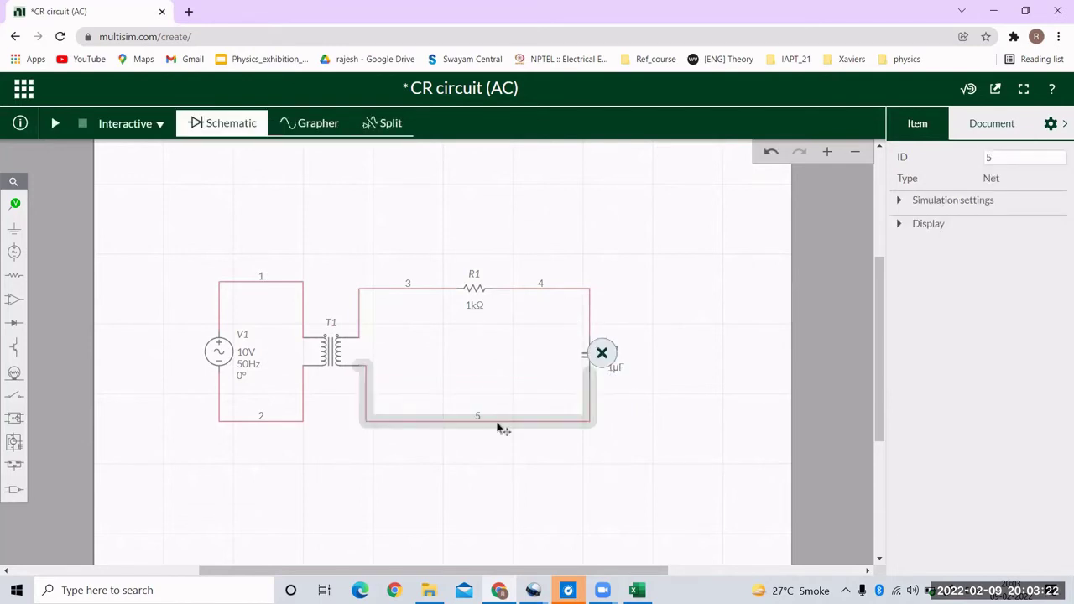
pyautogui.click(433, 334)
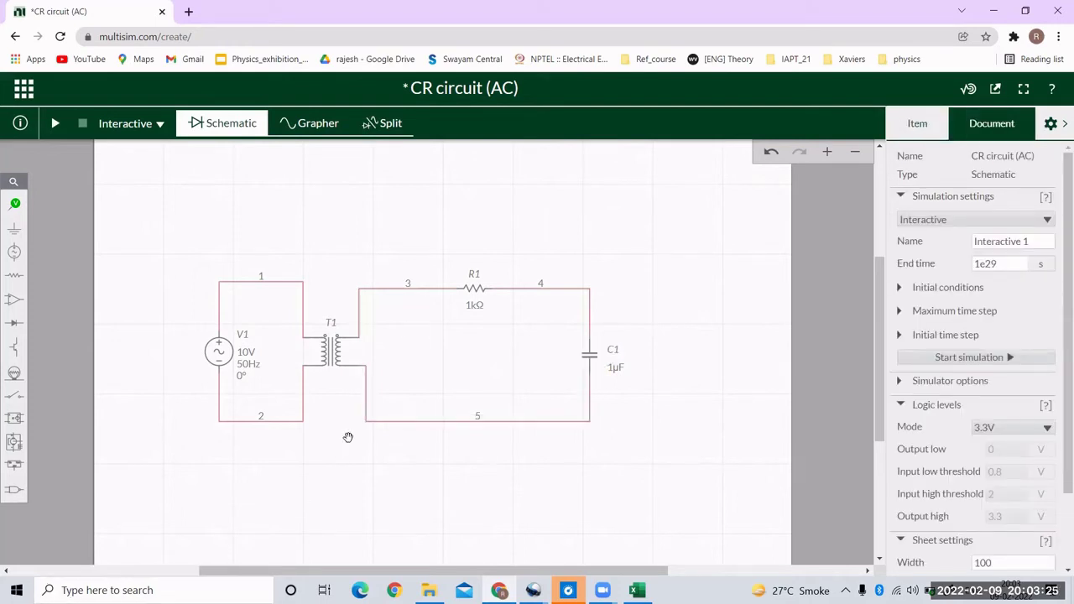
# - Rename the resistor's ID to R
pyautogui.click(476, 273)
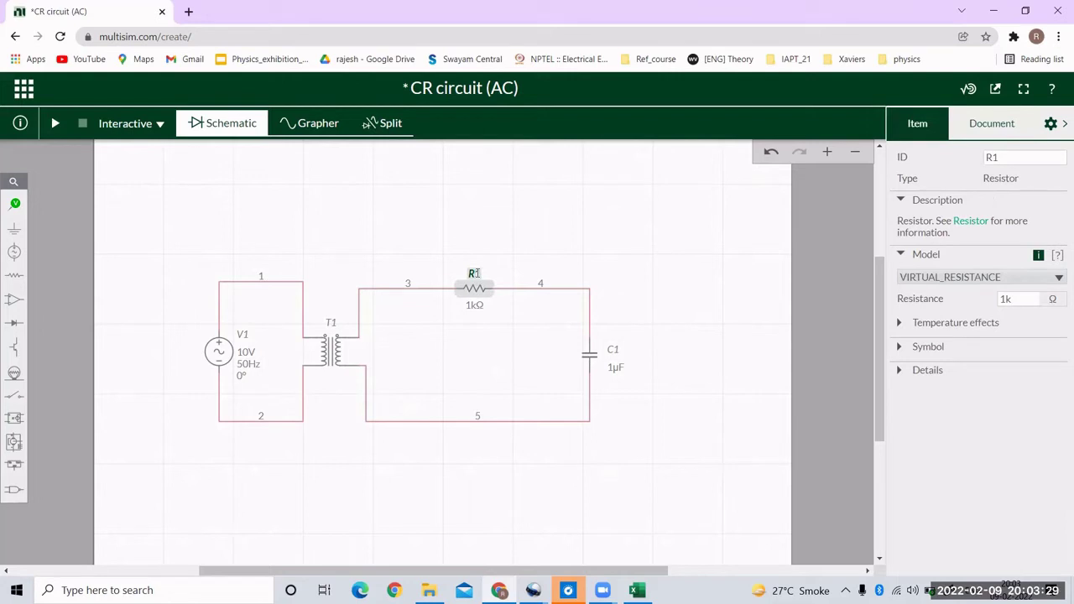
pyautogui.doubleClick(475, 273)
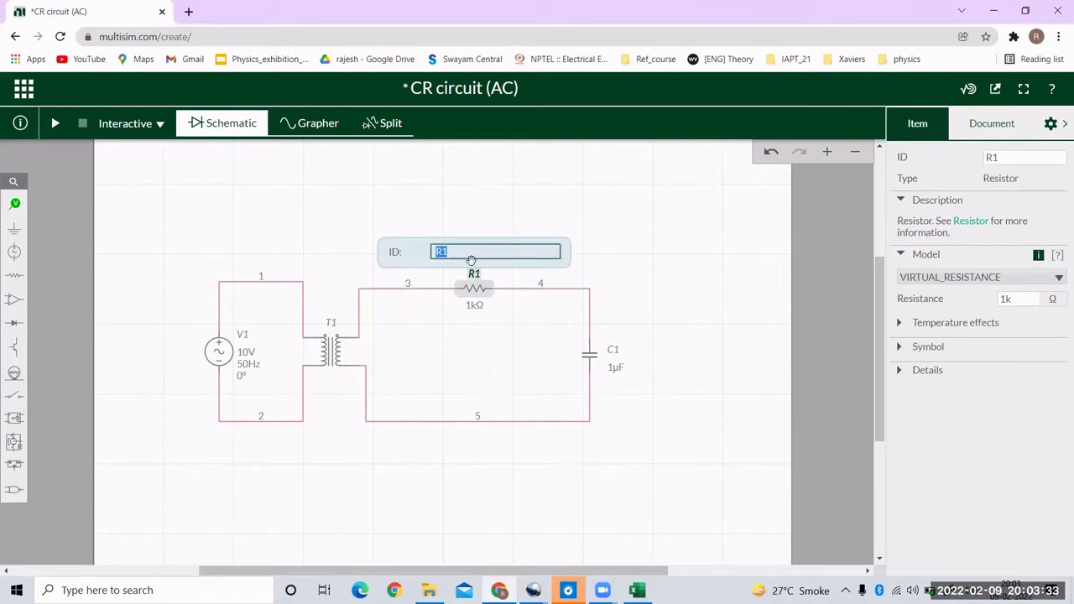
pyautogui.write('R')
pyautogui.click(618, 357)
# - Rename the capacitor's ID to C
pyautogui.click(617, 352)
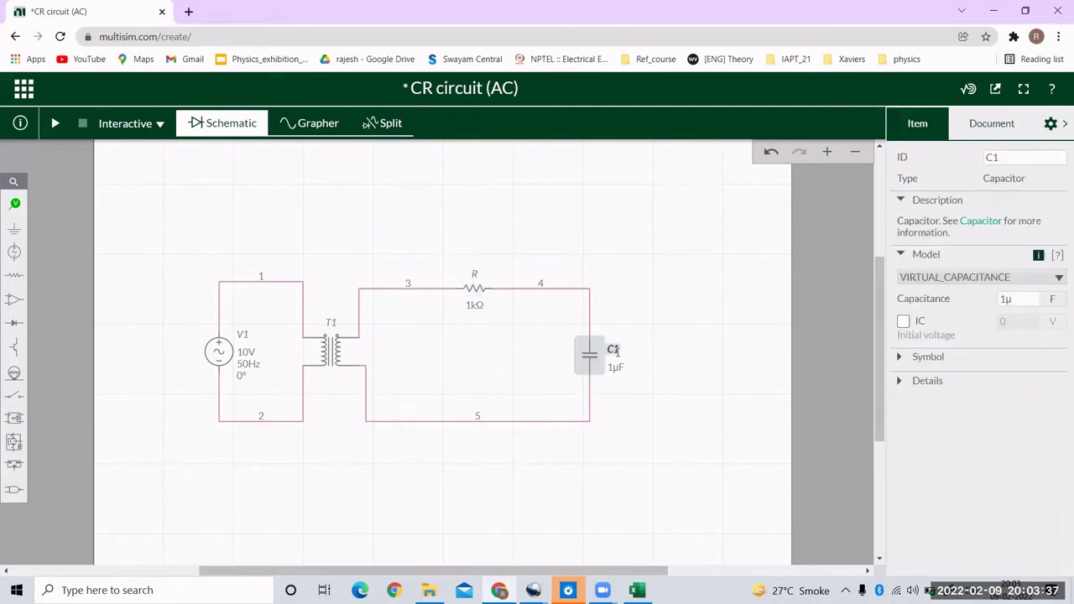
pyautogui.doubleClick(615, 351)
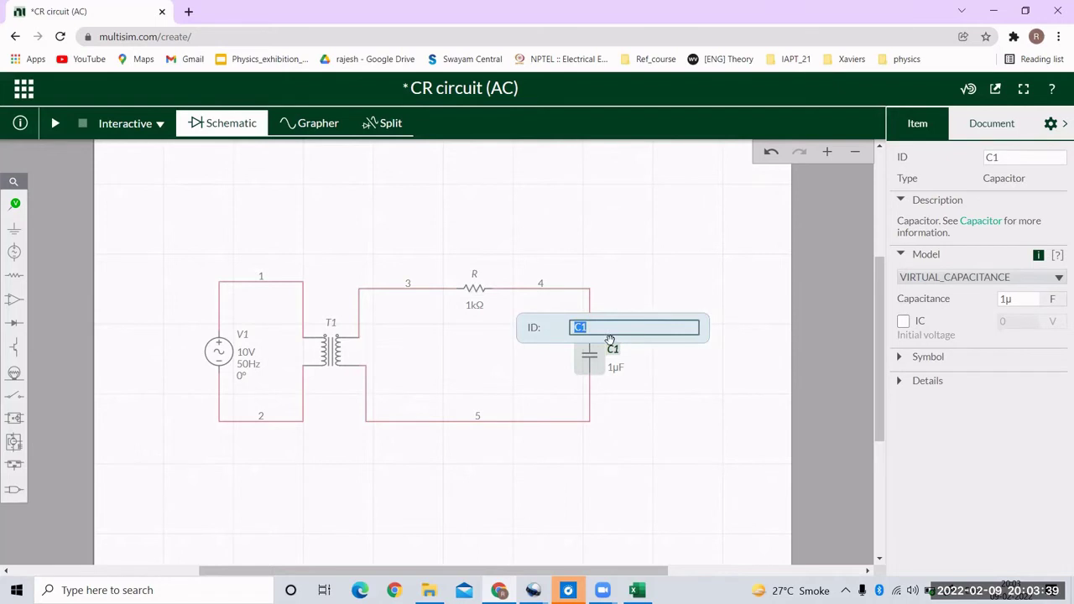
pyautogui.write('C')
pyautogui.click(621, 373)
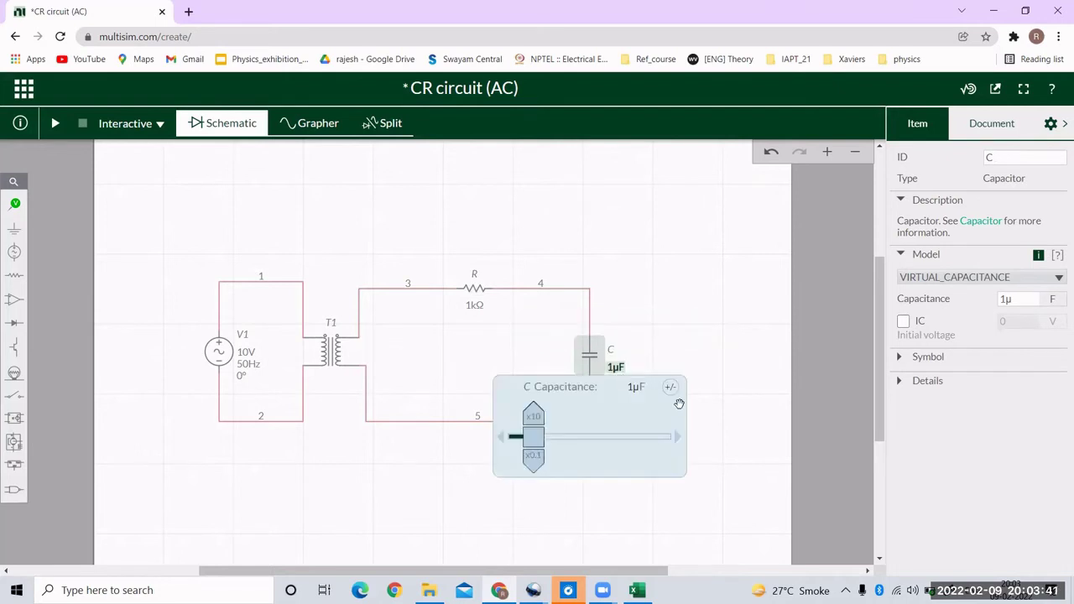
pyautogui.click(736, 271)
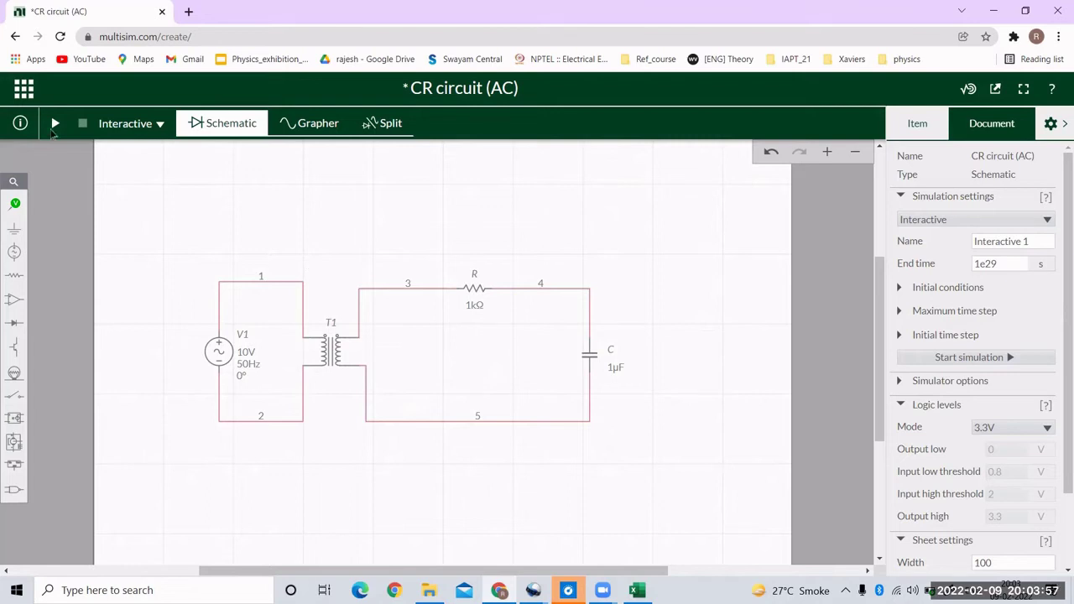
# - Place a voltage probe on net 3, between the transformer's upper secondary terminal and the resistor
pyautogui.click(14, 203)
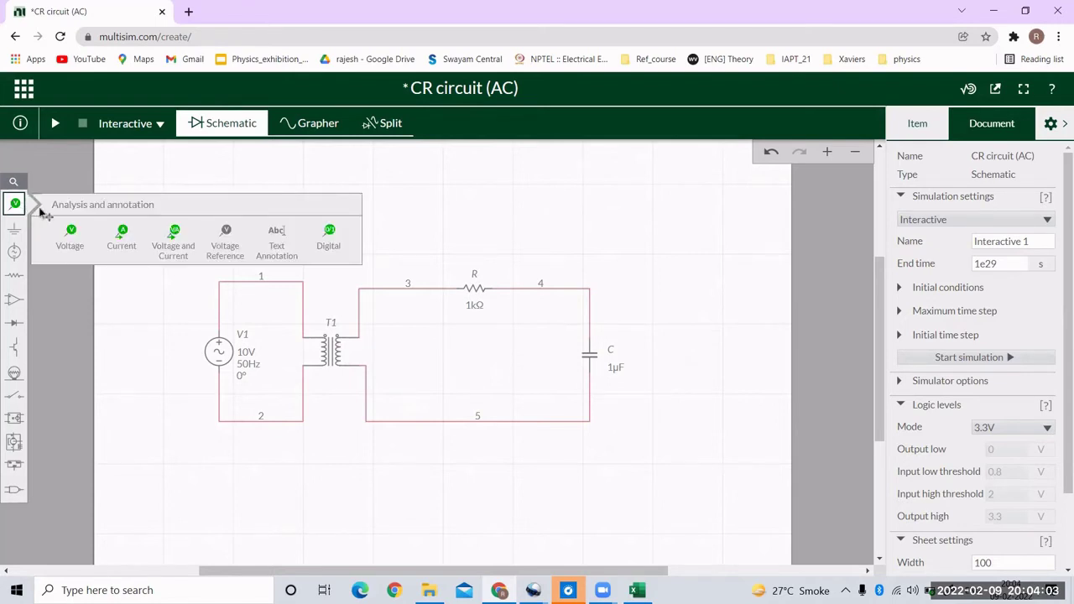
pyautogui.click(71, 237)
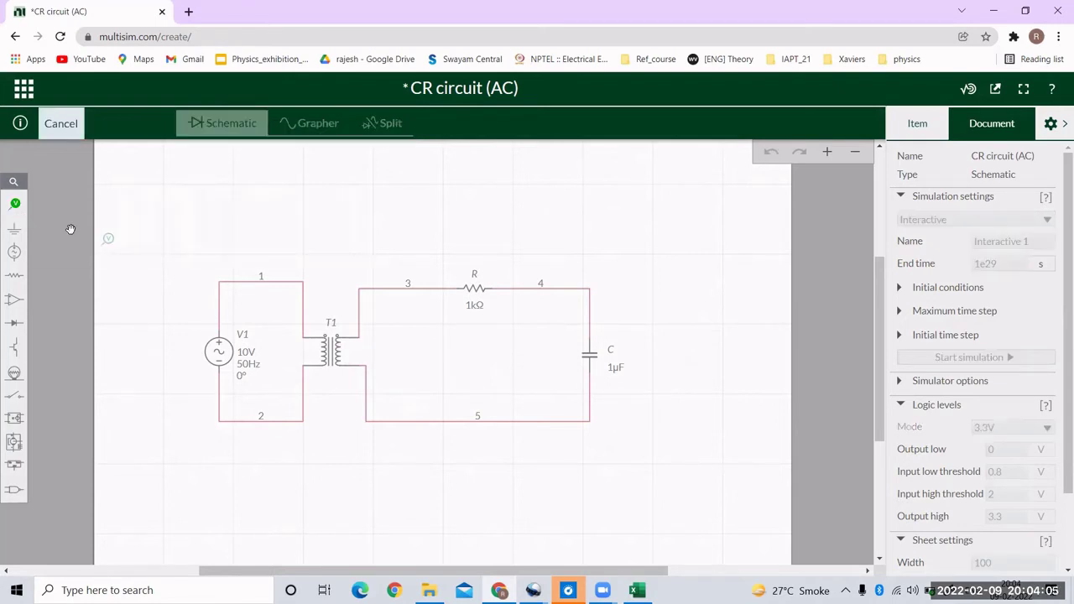
pyautogui.click(404, 277)
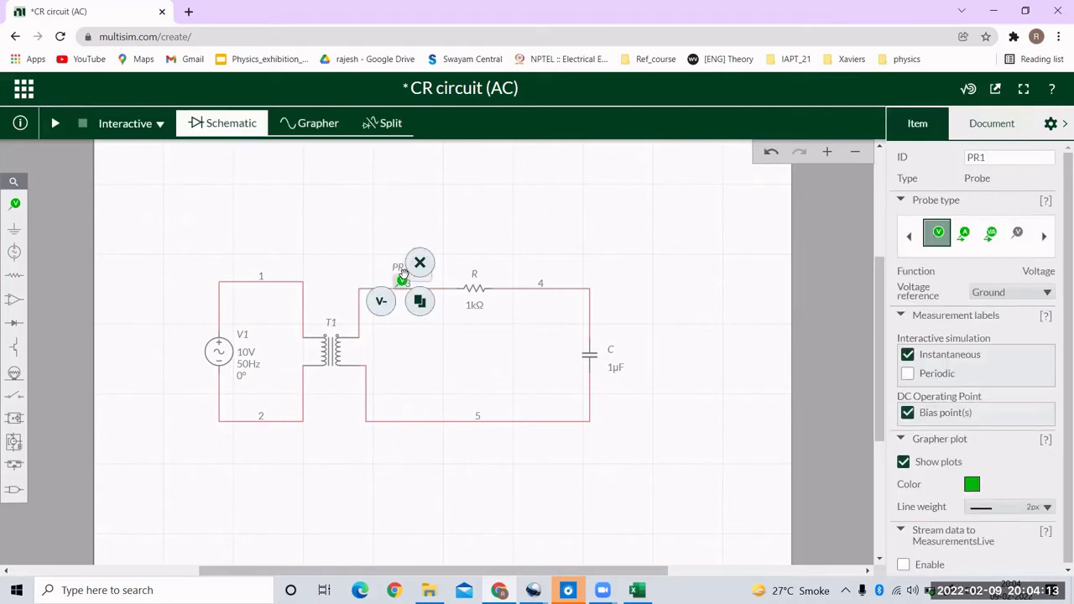
pyautogui.click(373, 257)
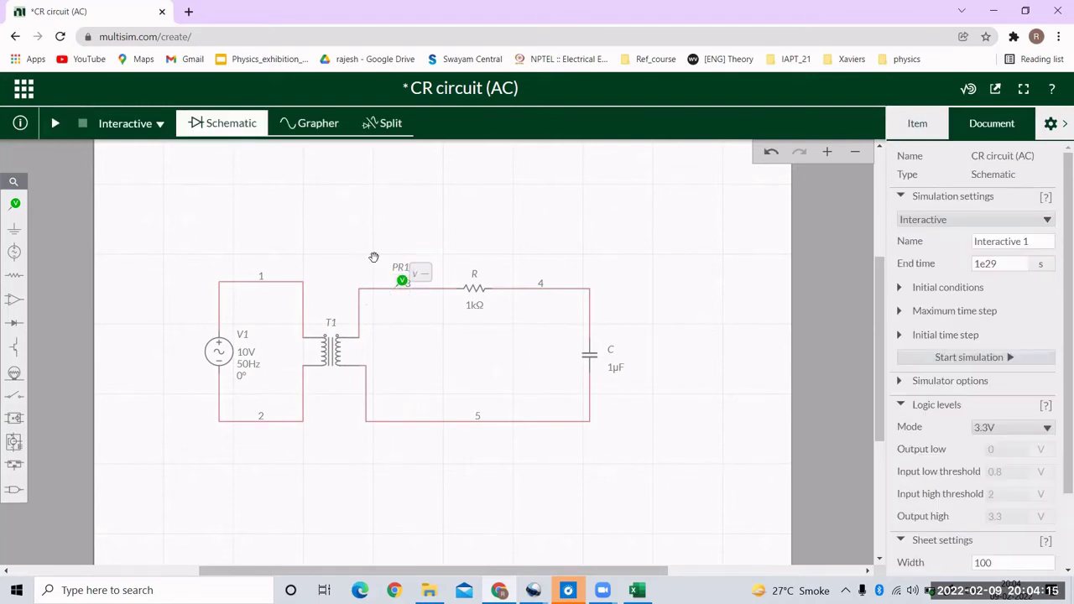
# - Rename the voltage probe on net 3 to VR
pyautogui.click(401, 267)
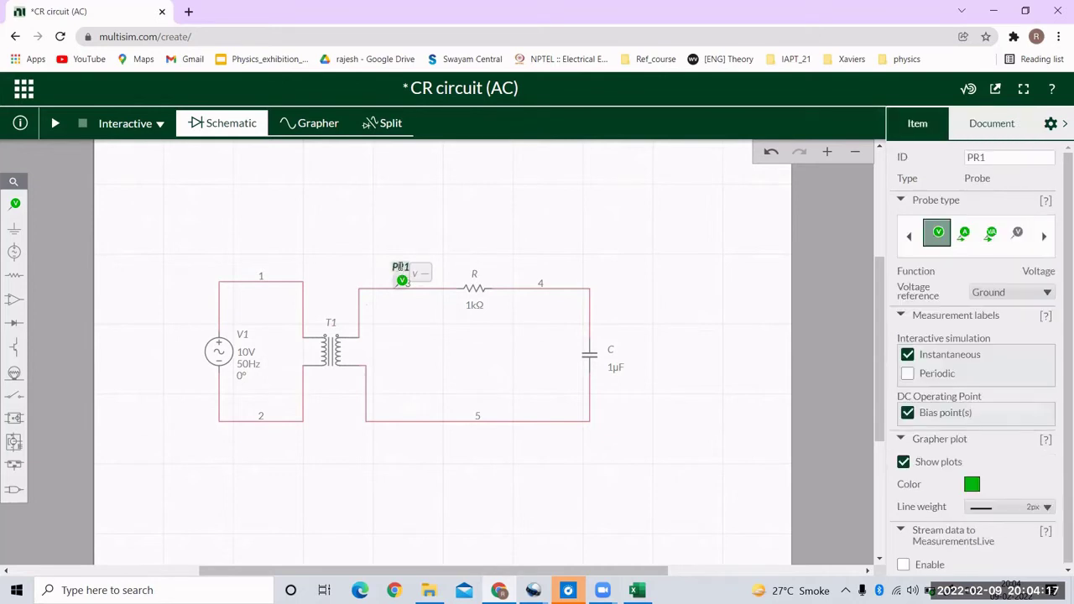
pyautogui.doubleClick(401, 267)
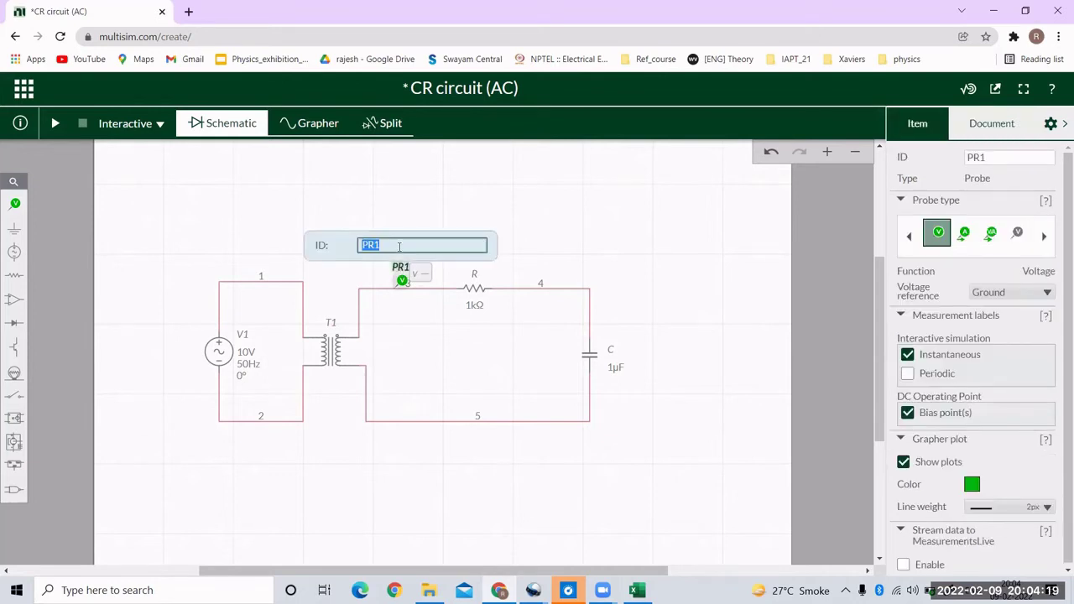
pyautogui.write('VR')
pyautogui.click(521, 222)
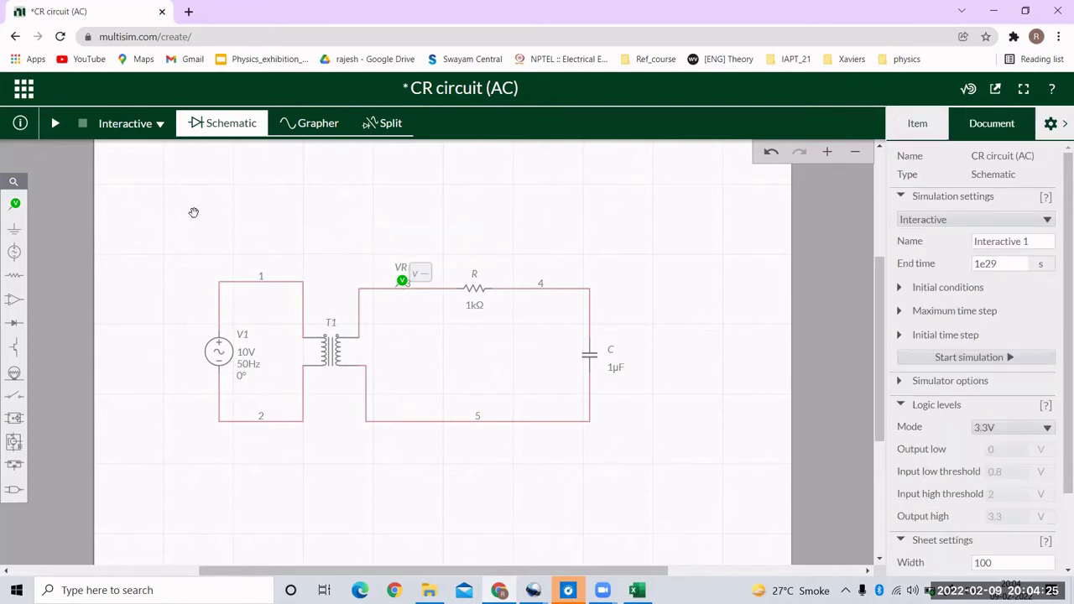
# - Place a voltage reference probe on net 4, between the resistor and the capacitor, and name it VR_ref
pyautogui.click(14, 205)
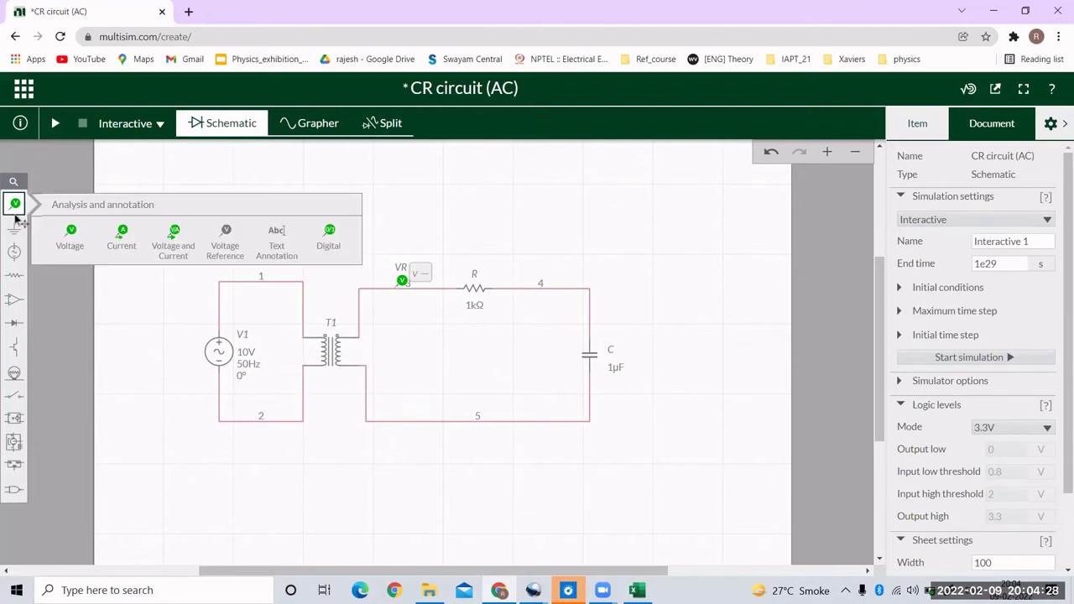
pyautogui.click(225, 244)
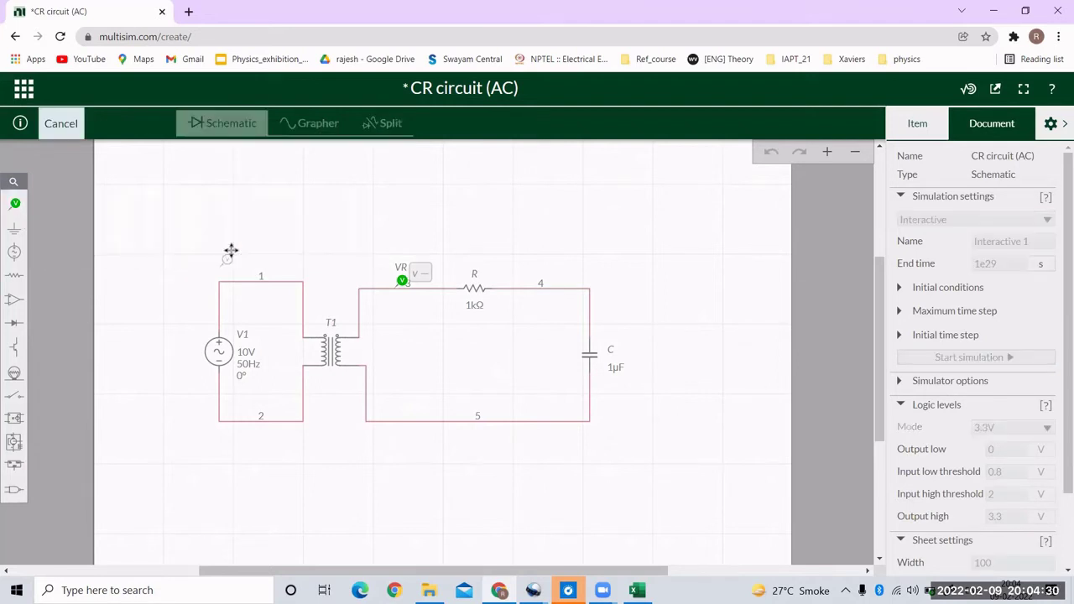
pyautogui.click(577, 279)
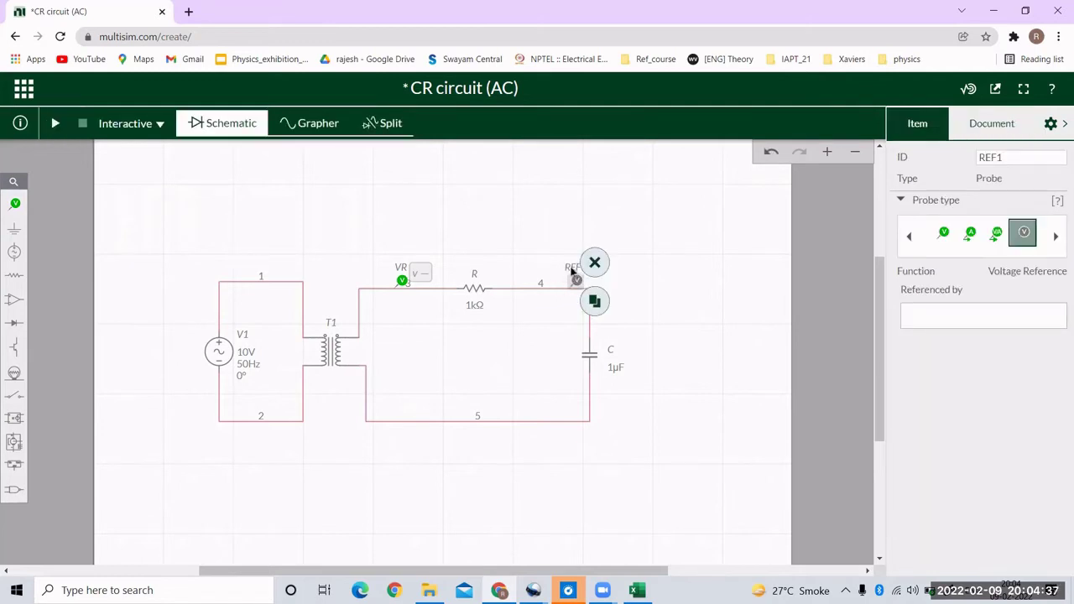
pyautogui.doubleClick(570, 267)
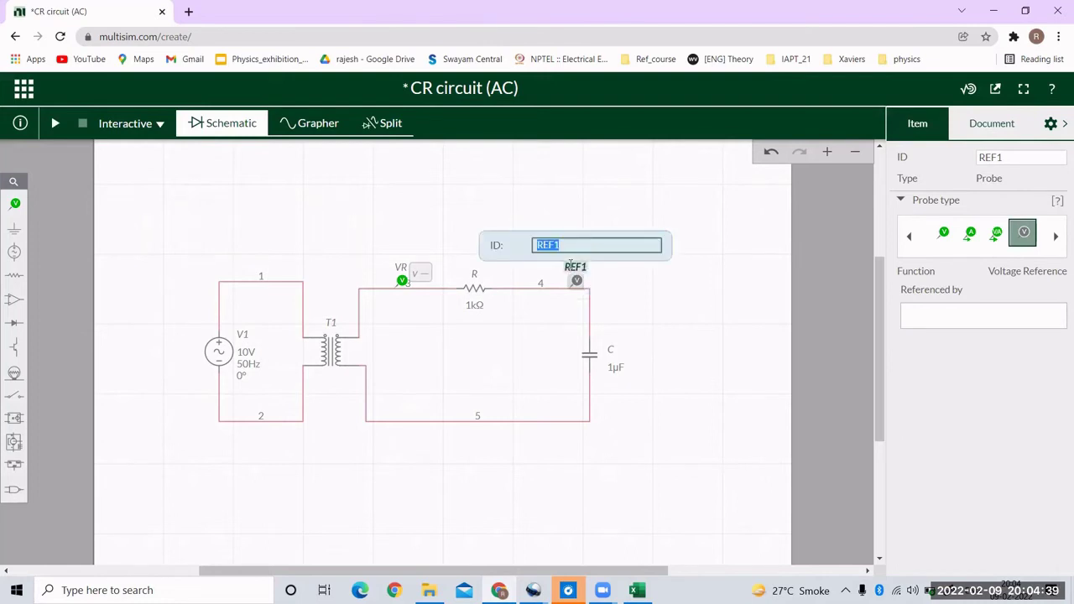
pyautogui.write('VR_ref')
pyautogui.click(669, 335)
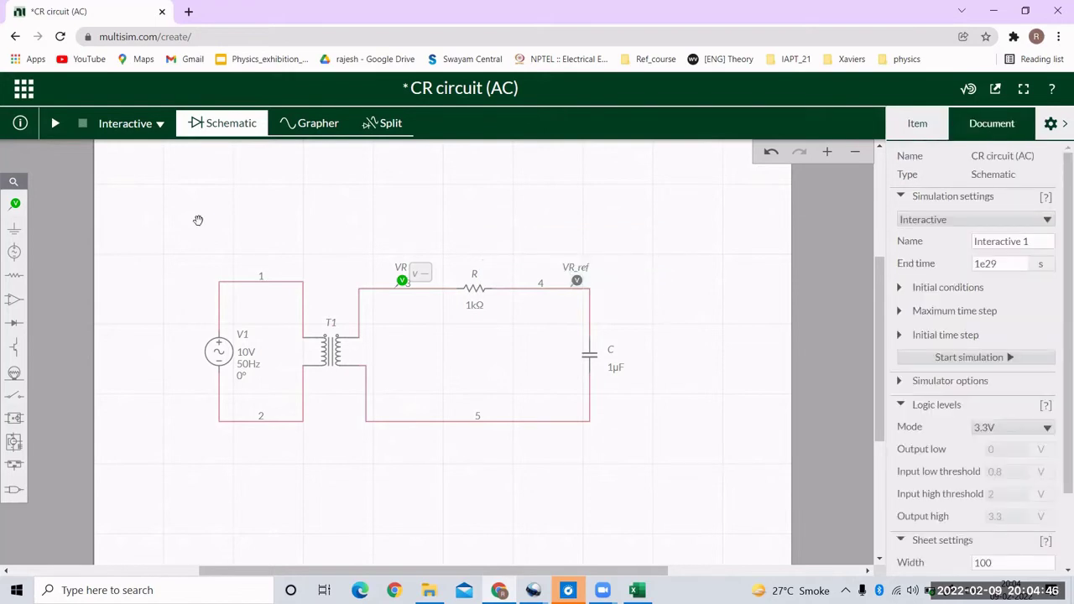
# - Place a voltage probe on the wire at the transformer's upper secondary terminal and name it Vin
pyautogui.click(16, 206)
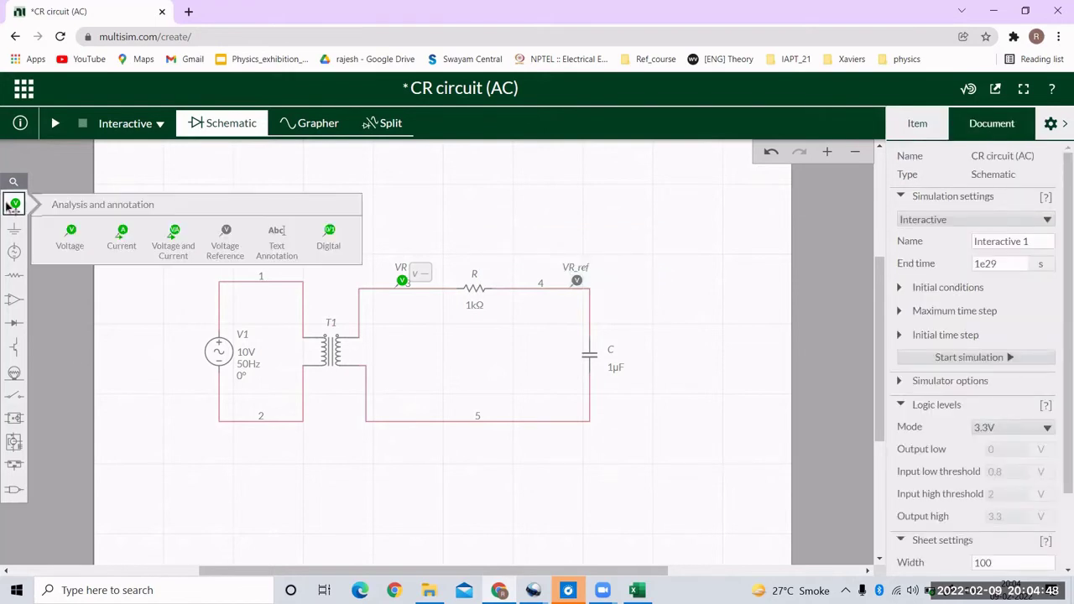
pyautogui.click(60, 241)
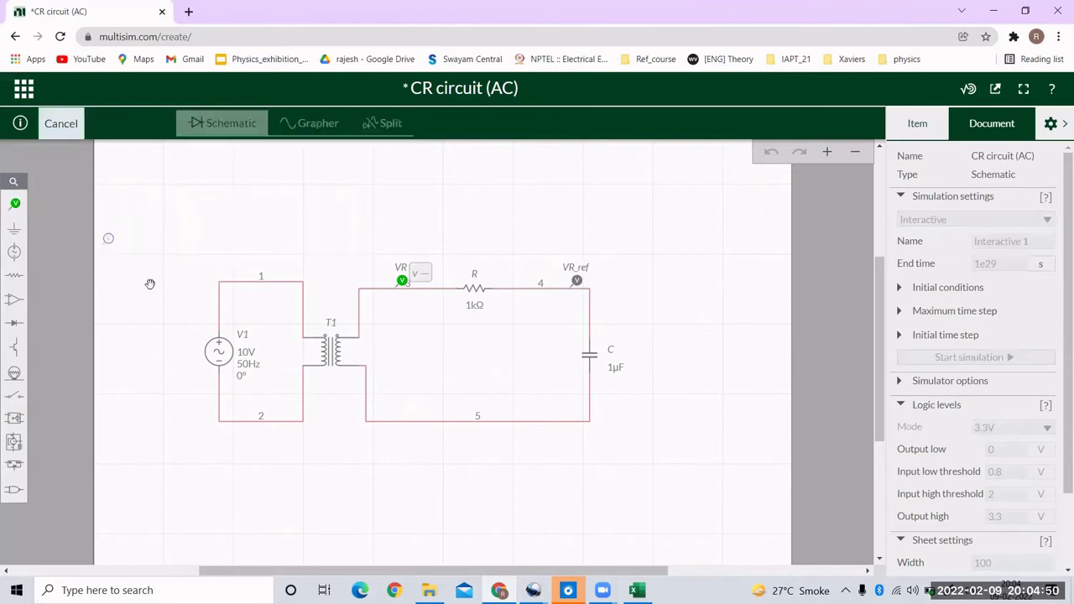
pyautogui.click(370, 325)
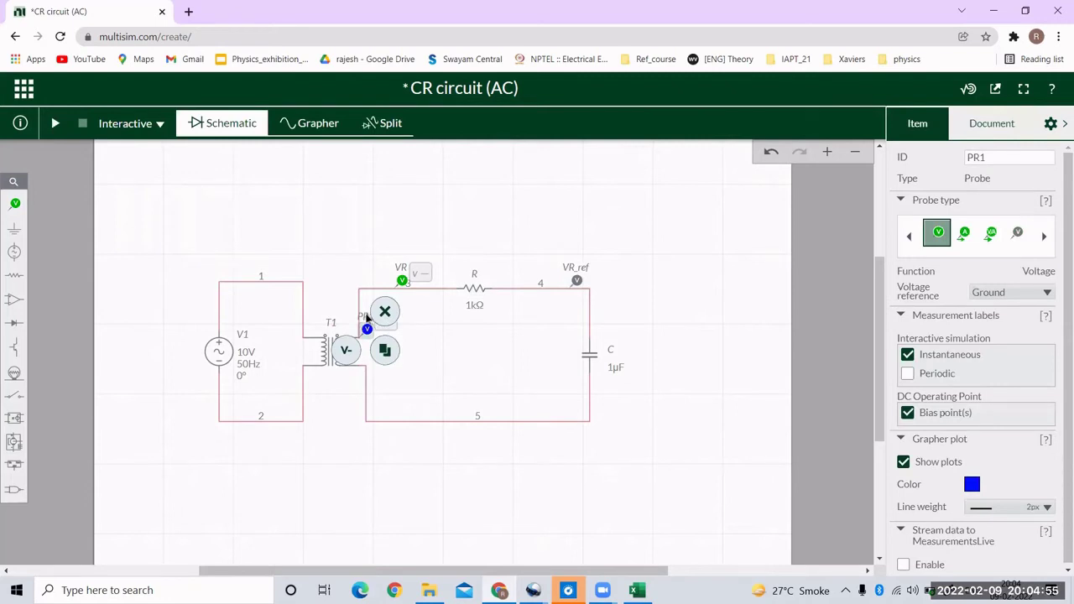
pyautogui.click(367, 316)
pyautogui.doubleClick(366, 316)
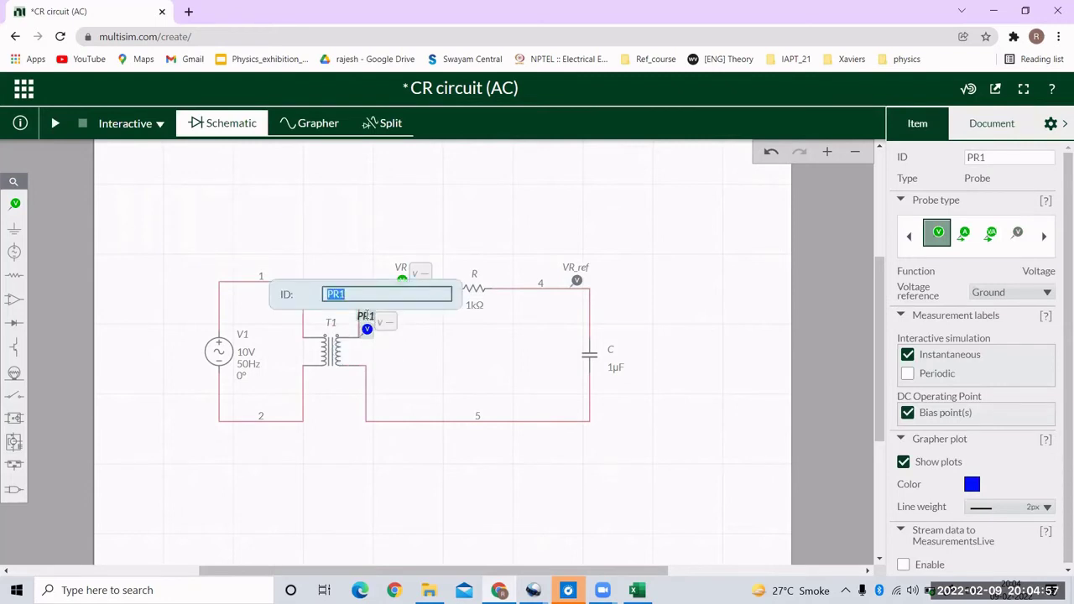
pyautogui.press('Escape')
pyautogui.doubleClick(367, 316)
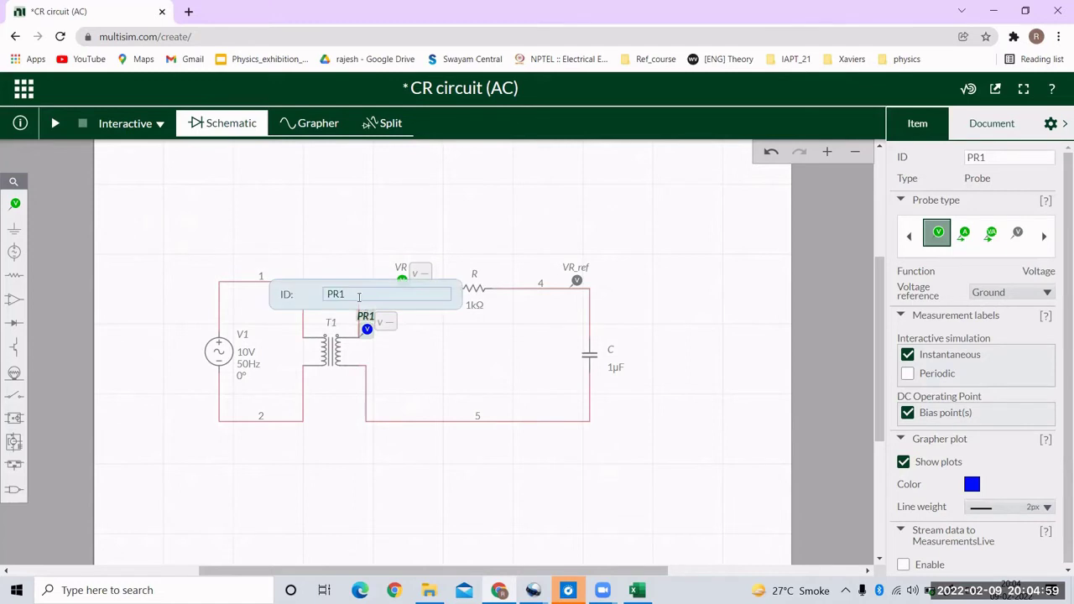
pyautogui.write('Vin')
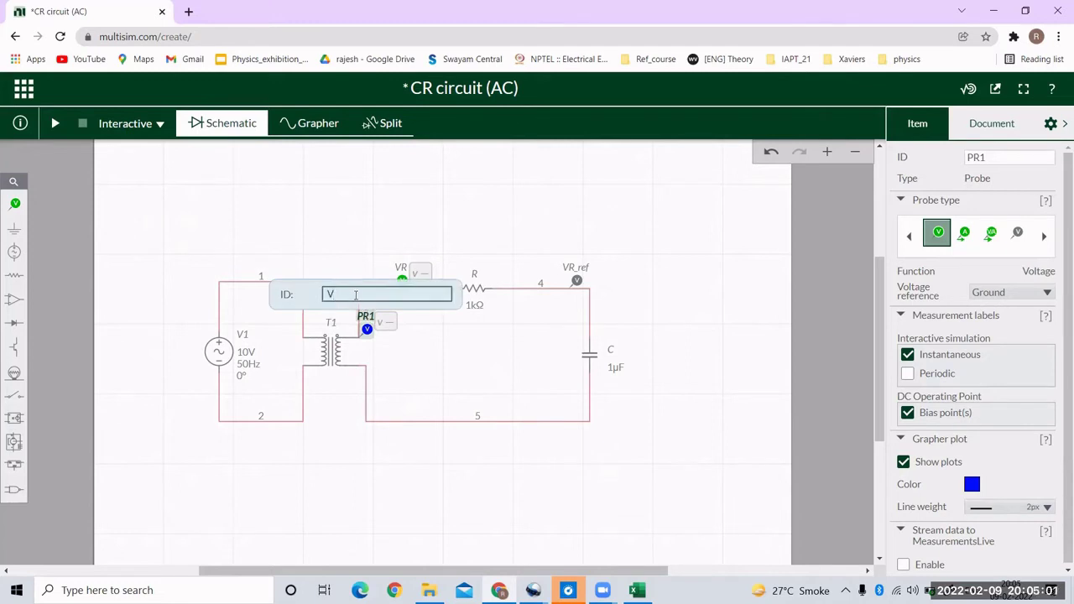
pyautogui.click(349, 394)
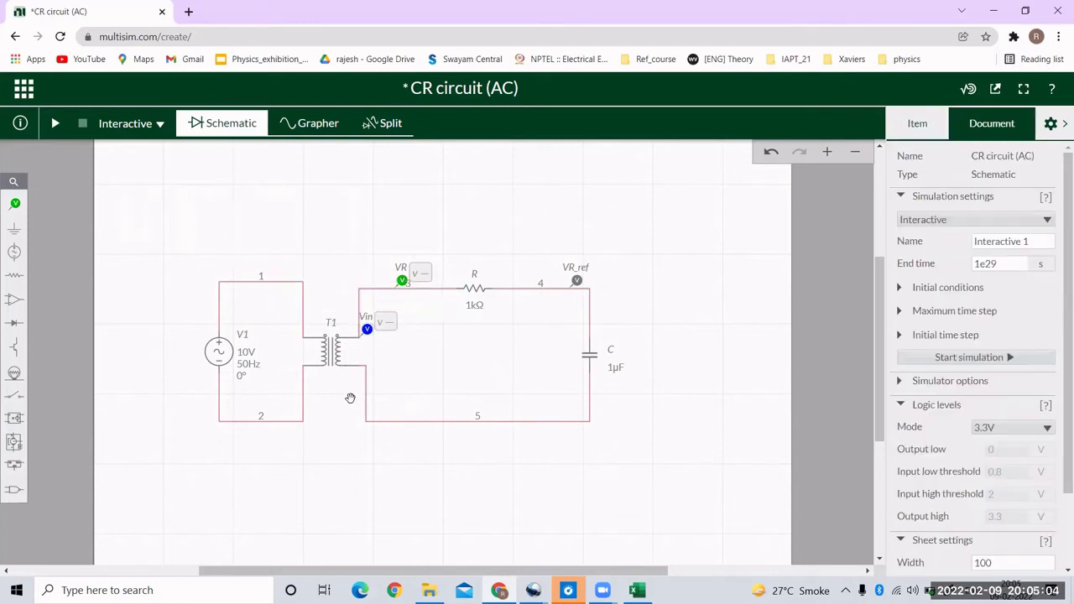
# - Place a voltage reference probe on net 5 at the transformer's lower secondary terminal and name it Vin_ref
pyautogui.click(15, 206)
pyautogui.click(232, 240)
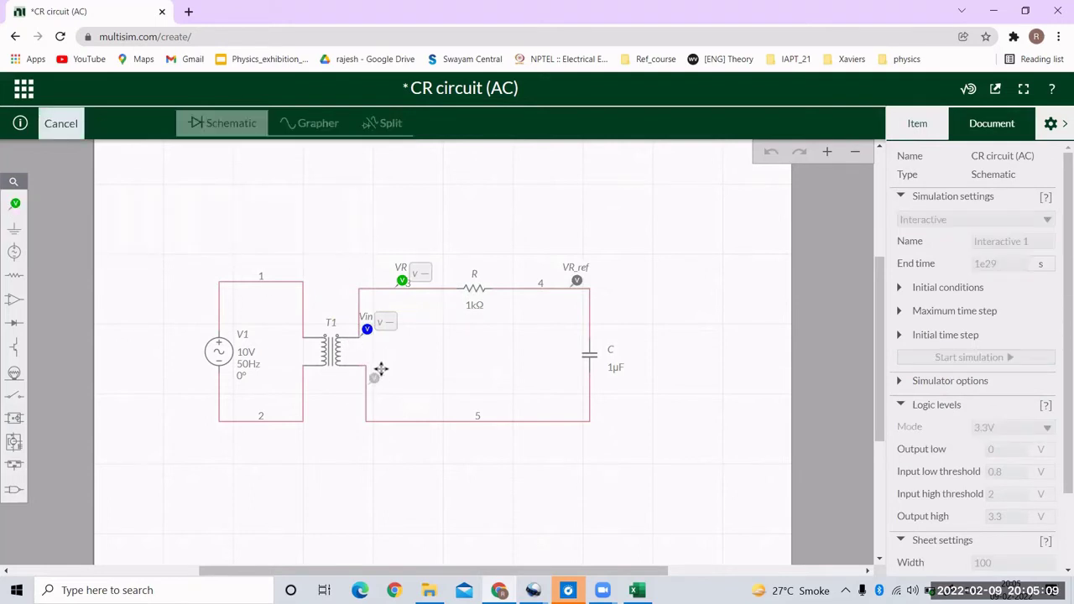
pyautogui.click(375, 370)
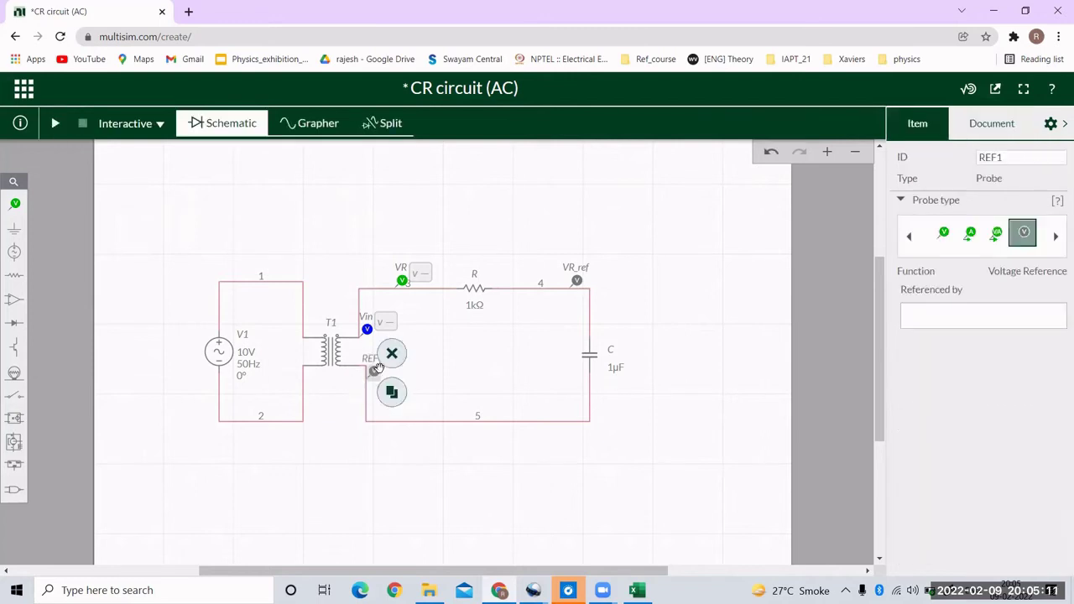
pyautogui.click(374, 363)
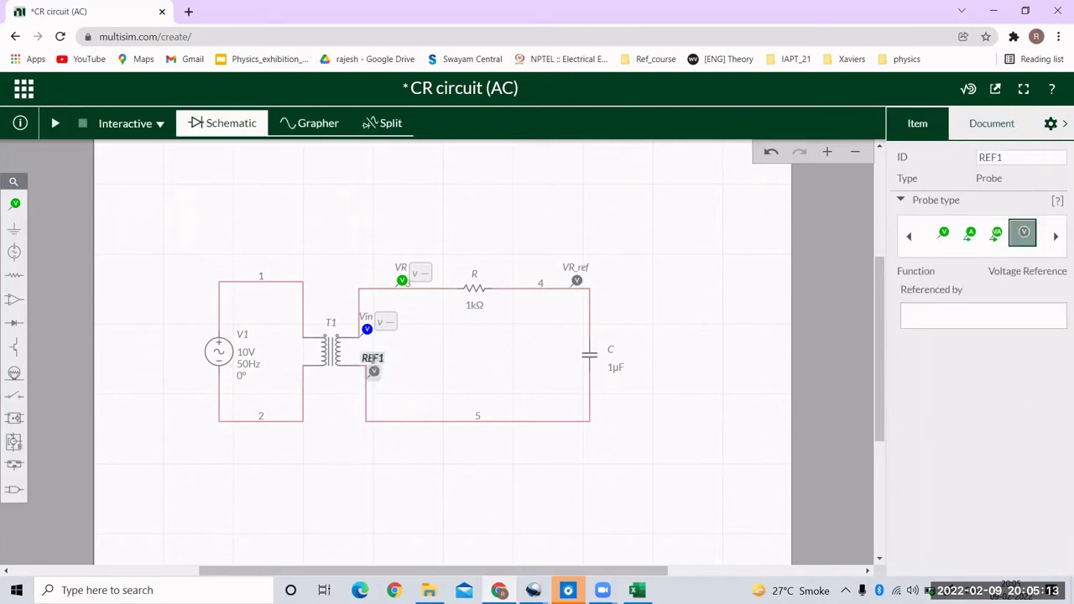
pyautogui.doubleClick(372, 358)
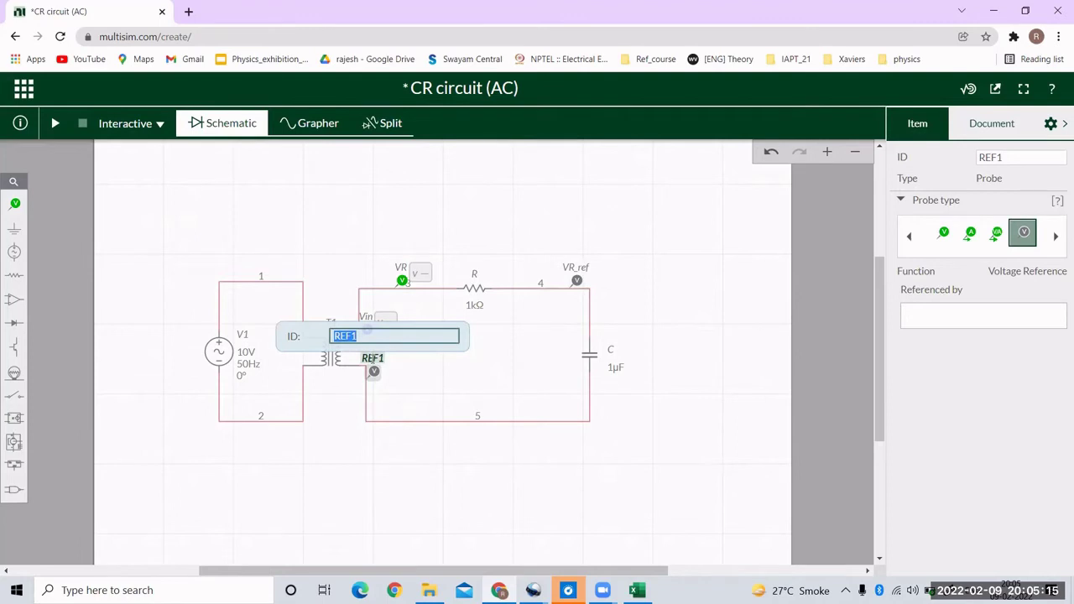
pyautogui.write('Vin_ref')
pyautogui.click(331, 515)
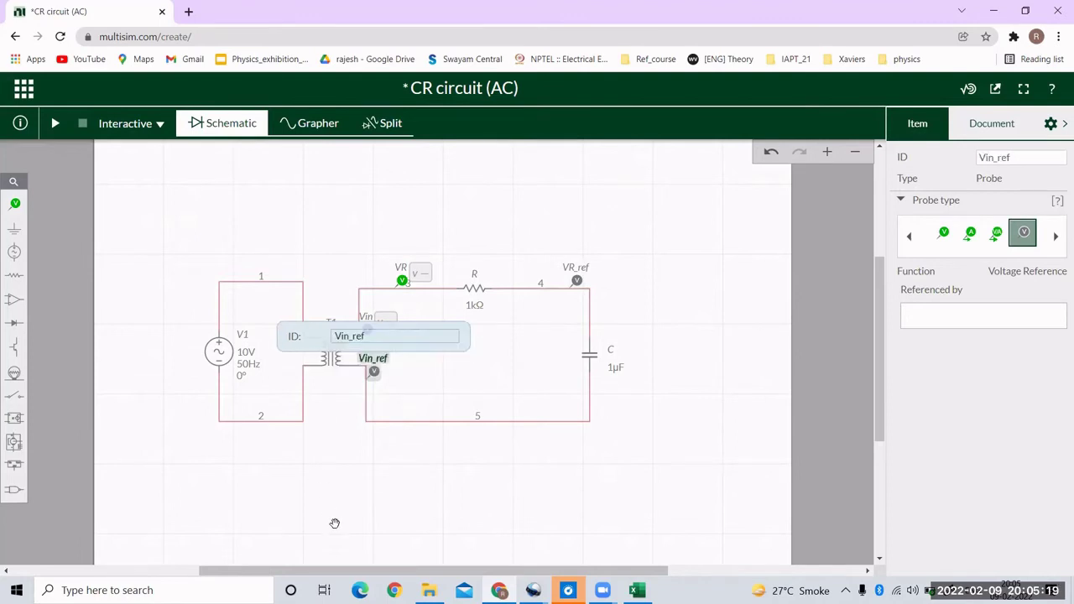
# - Set the voltage reference of the VR probe to VR_ref
pyautogui.click(401, 268)
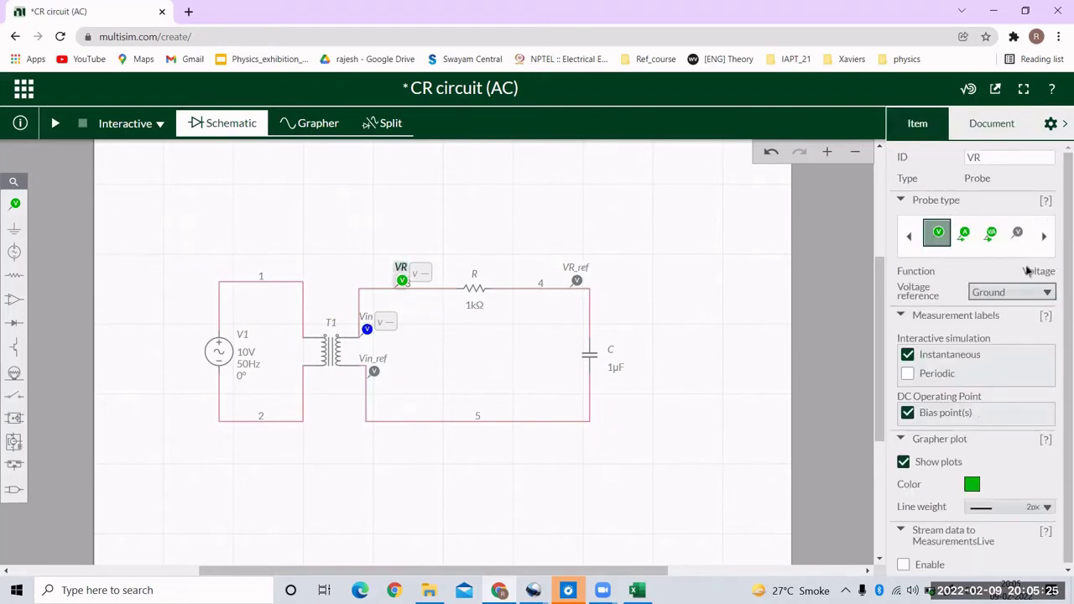
pyautogui.click(988, 293)
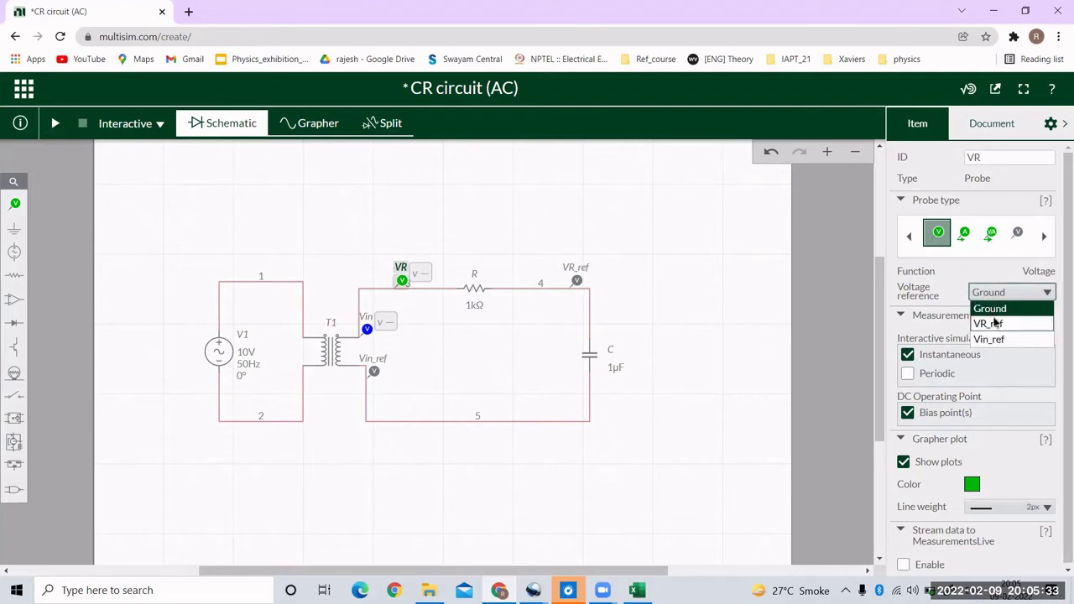
pyautogui.click(1001, 325)
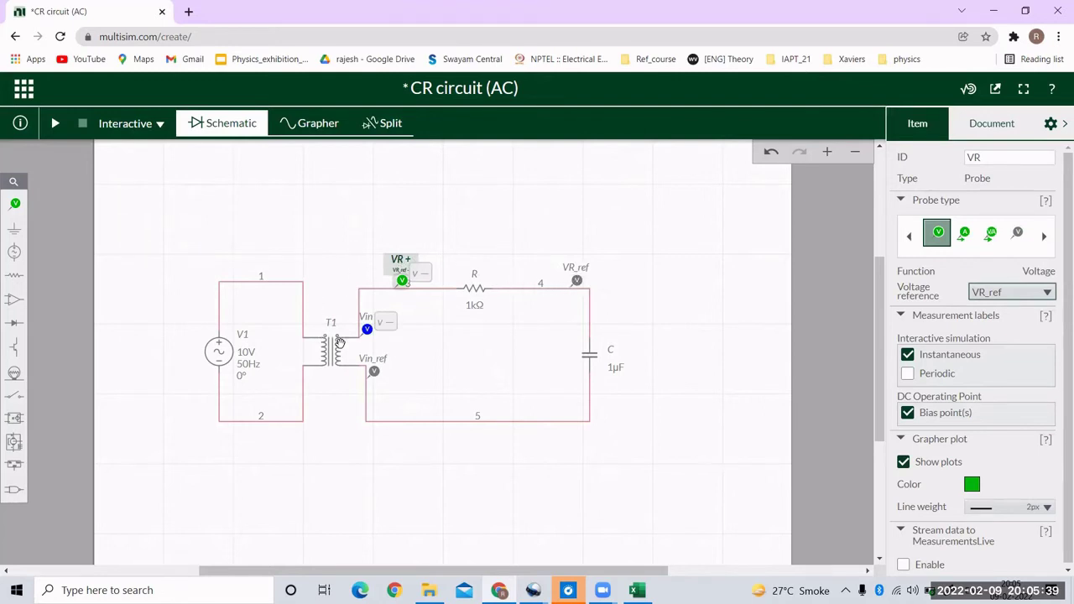
# - Set the voltage reference of the Vin probe to Vin_ref
pyautogui.click(366, 329)
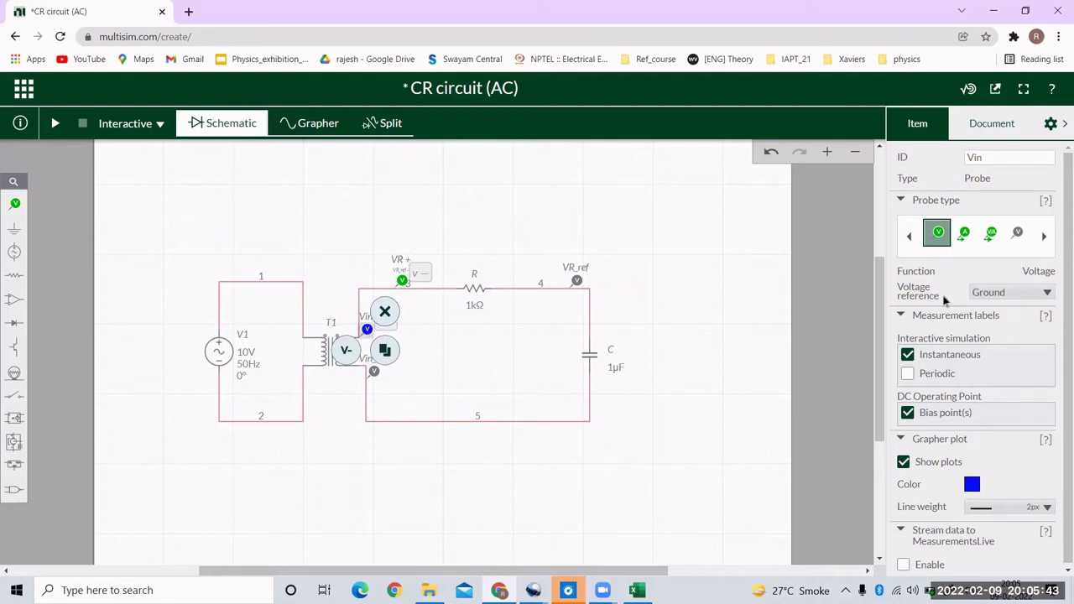
pyautogui.click(1000, 295)
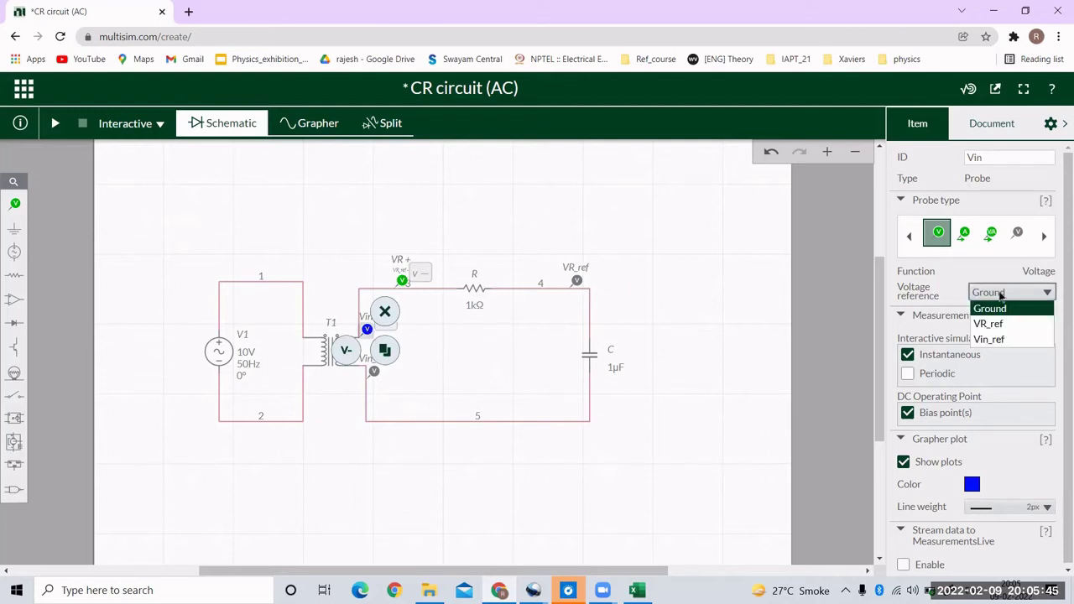
pyautogui.click(985, 339)
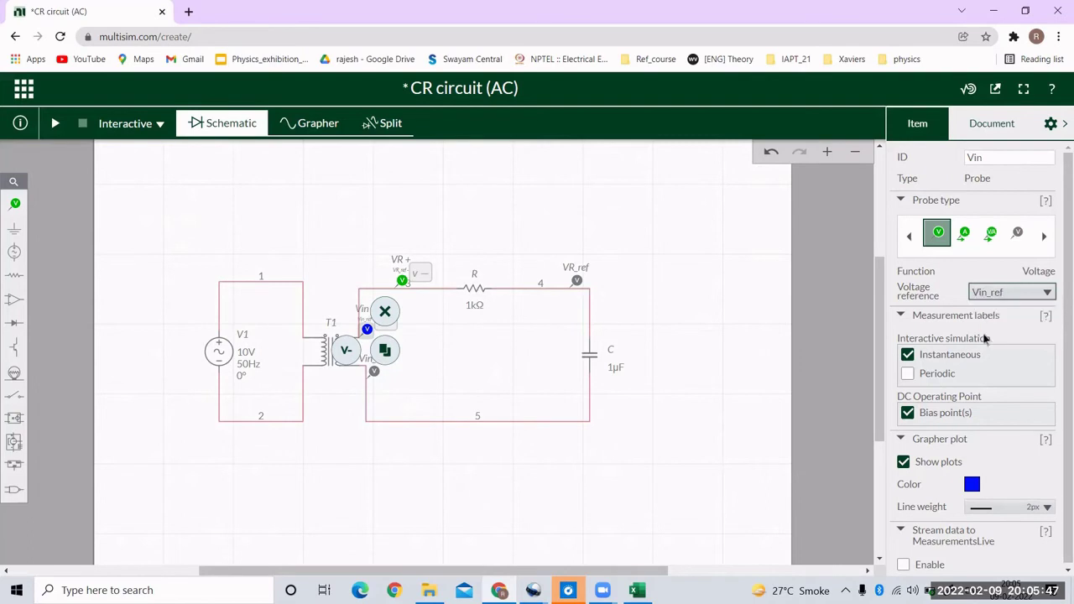
pyautogui.click(469, 464)
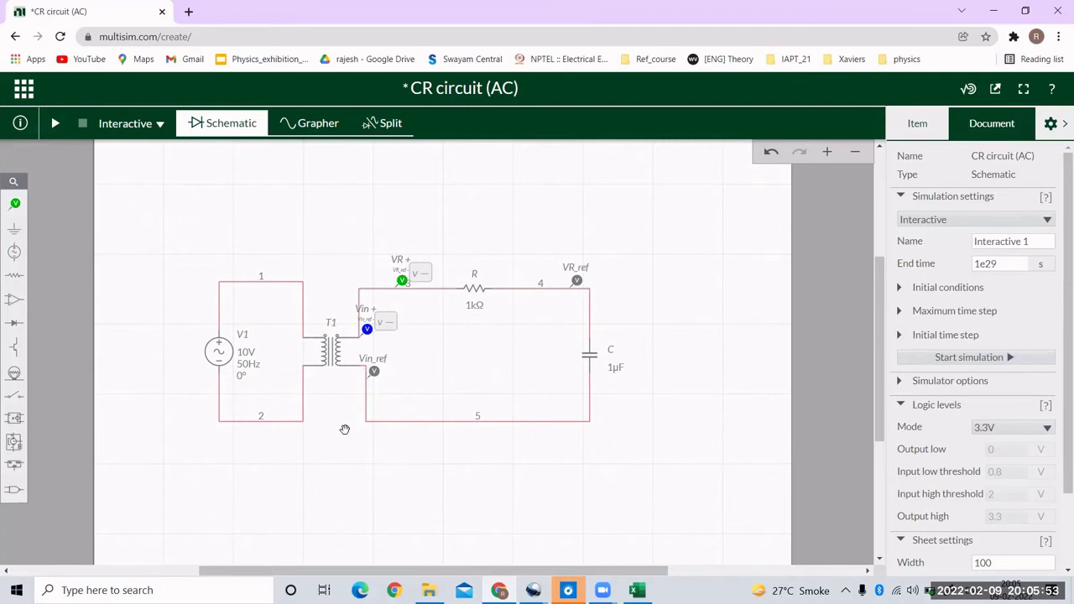
pyautogui.click(475, 307)
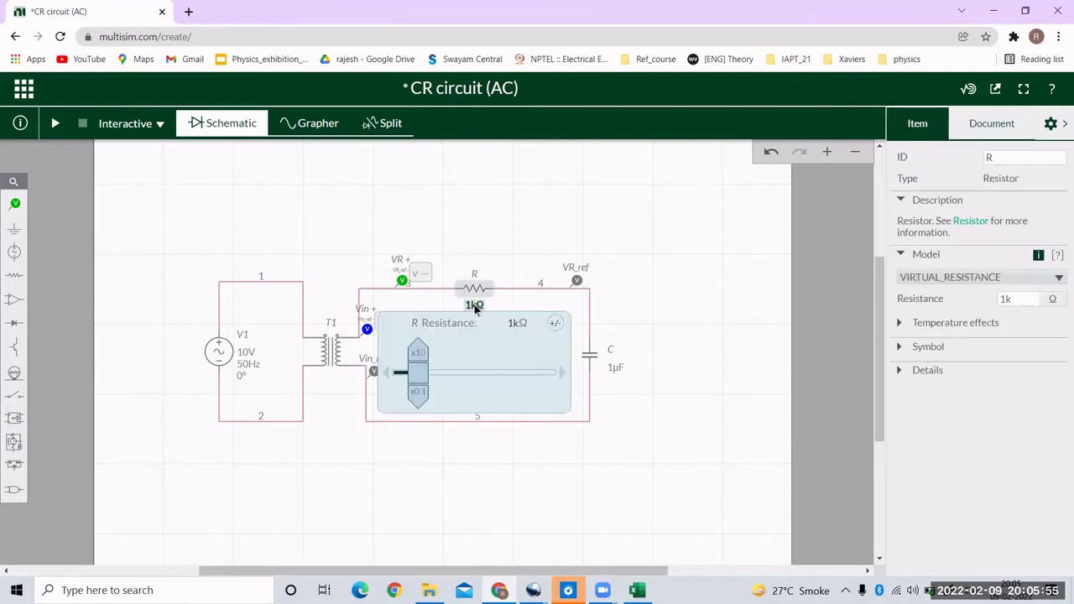
pyautogui.click(657, 502)
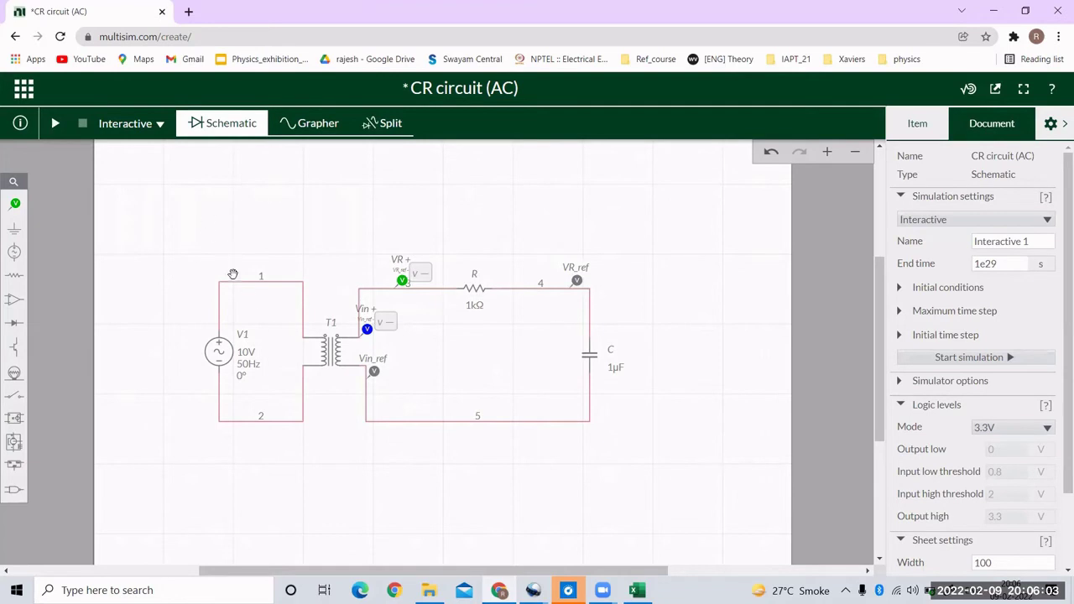
# - Show the schematic and the graph side by side, and run the interactive simulation briefly before stopping it
pyautogui.click(369, 124)
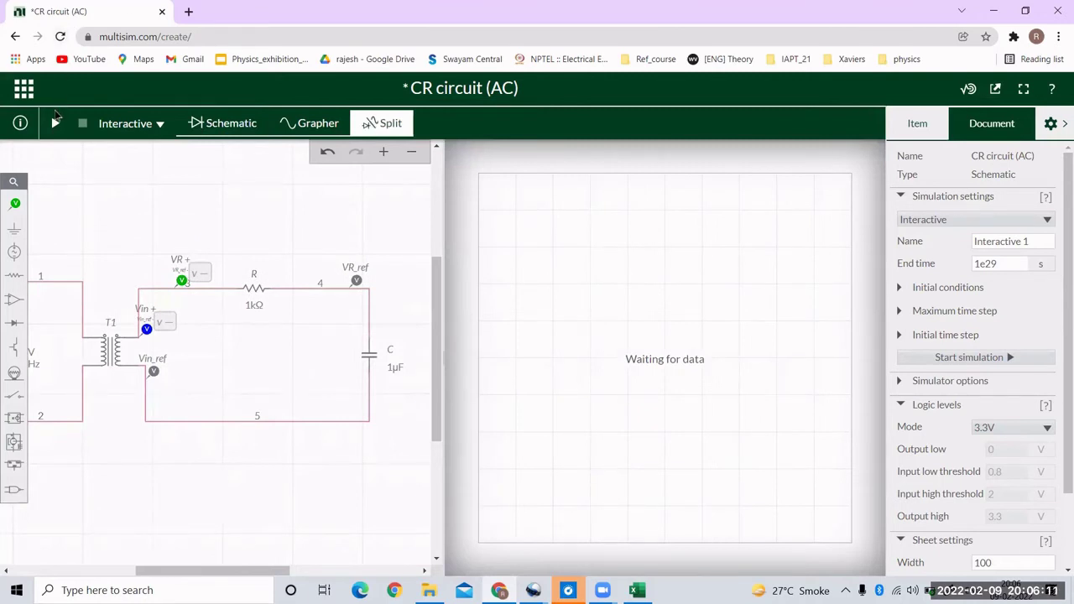
pyautogui.click(56, 124)
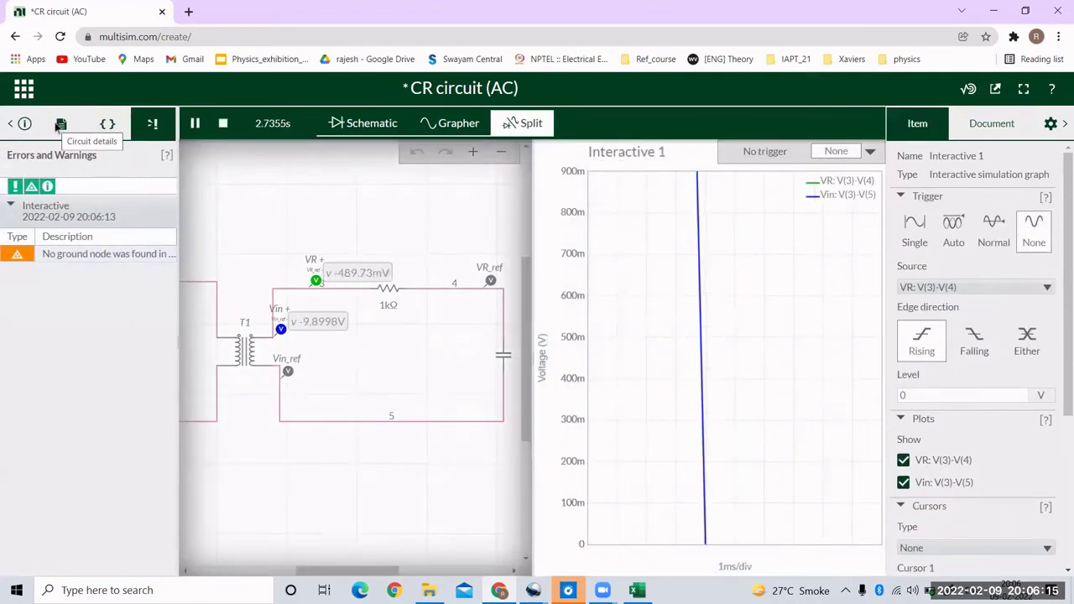
pyautogui.click(223, 125)
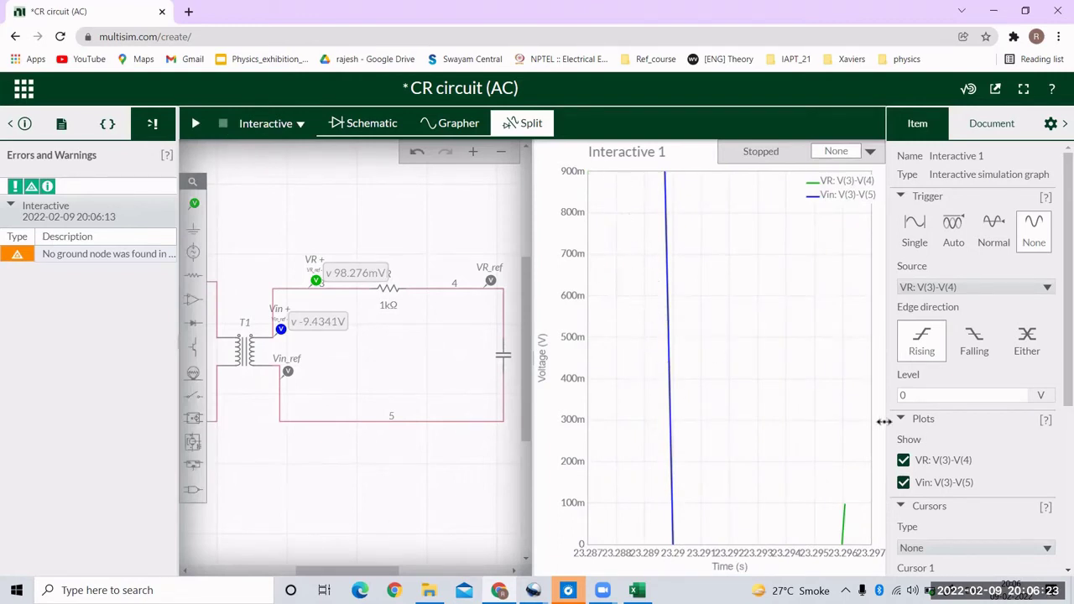
# - Set the graph's voltage axis to a minimum of -11 V and a maximum of +11 V
pyautogui.scroll(-3, 943, 452)
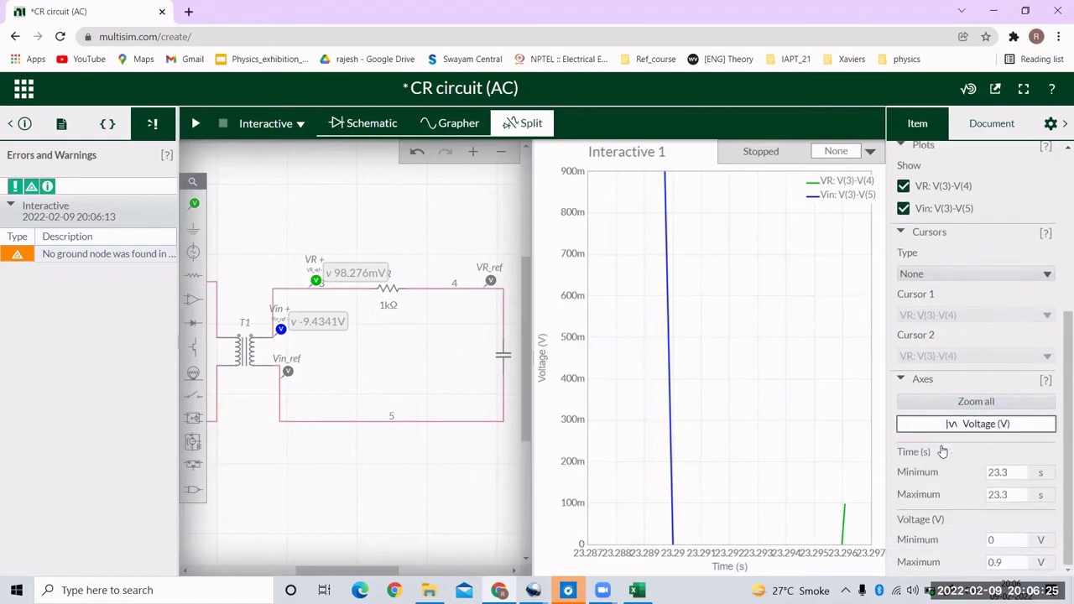
pyautogui.click(1014, 539)
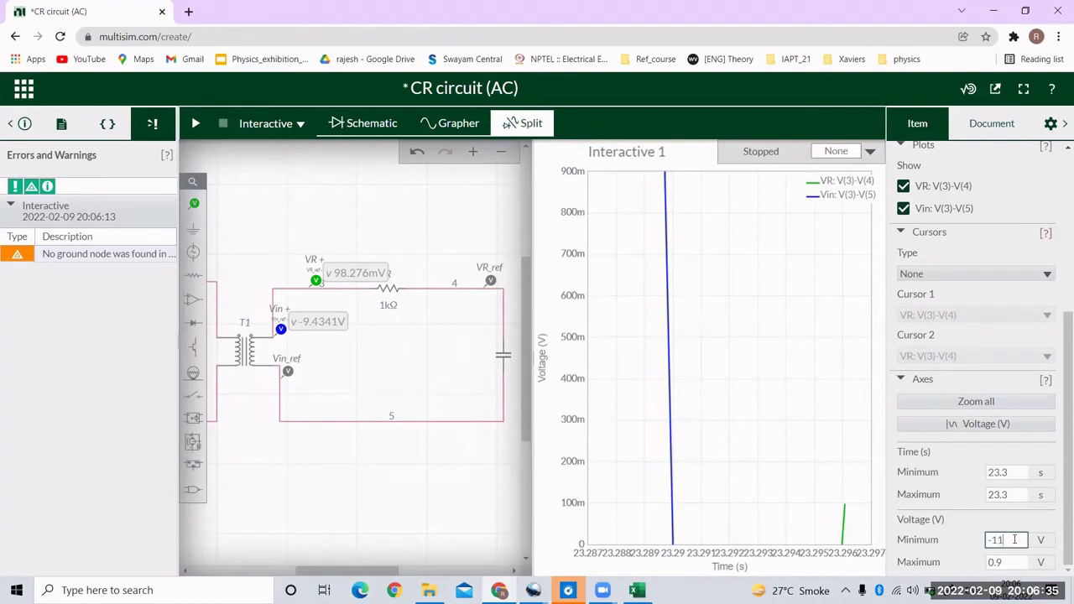
pyautogui.click(1017, 561)
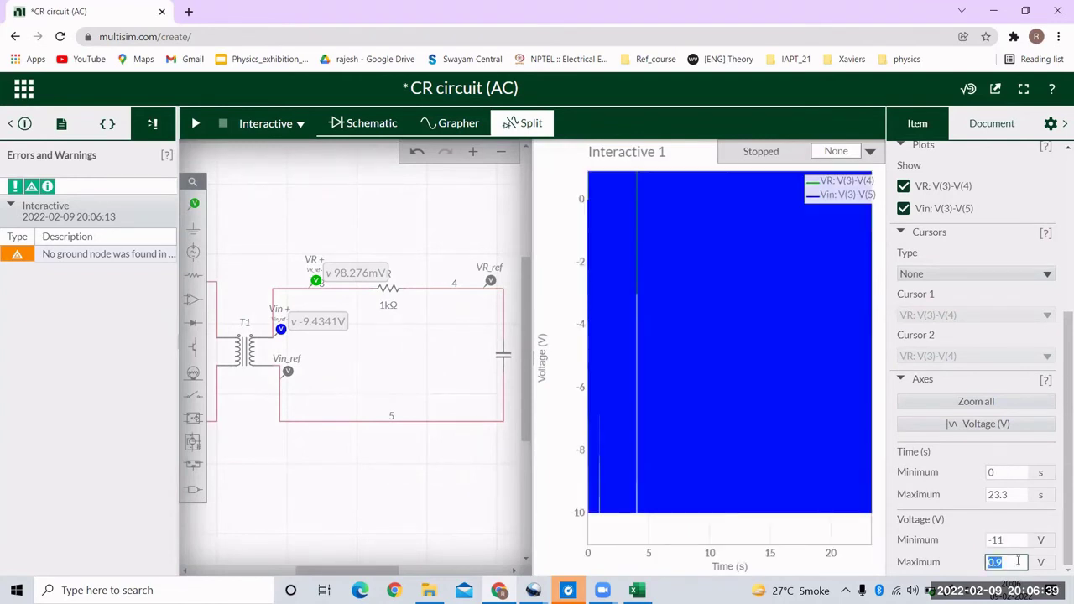
pyautogui.write('+11')
pyautogui.press('Return')
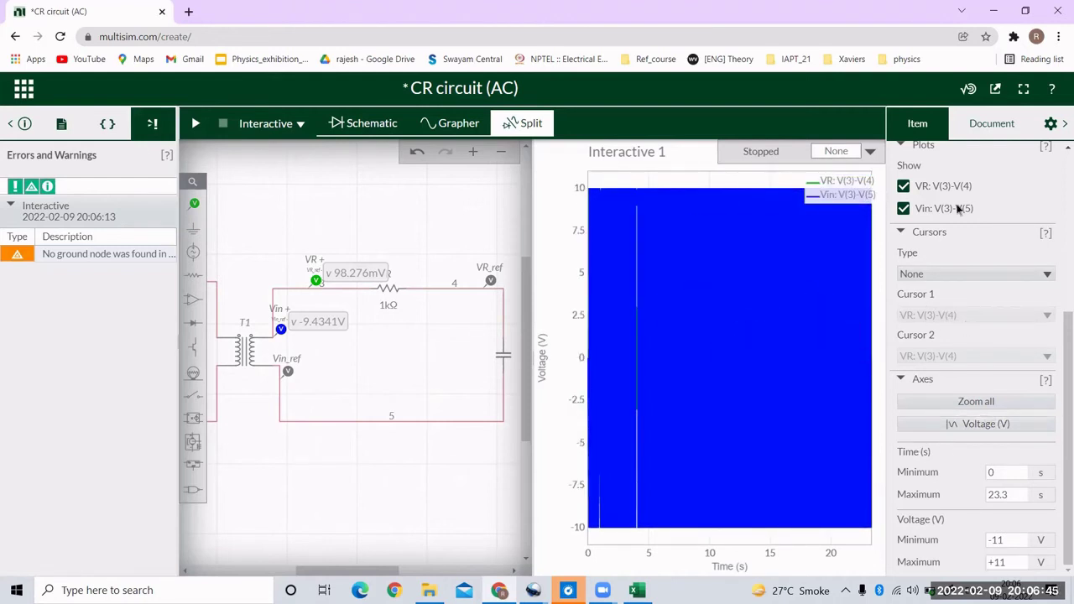
# - Set the trigger mode of the interactive simulation graph to Single
pyautogui.scroll(5, 960, 206)
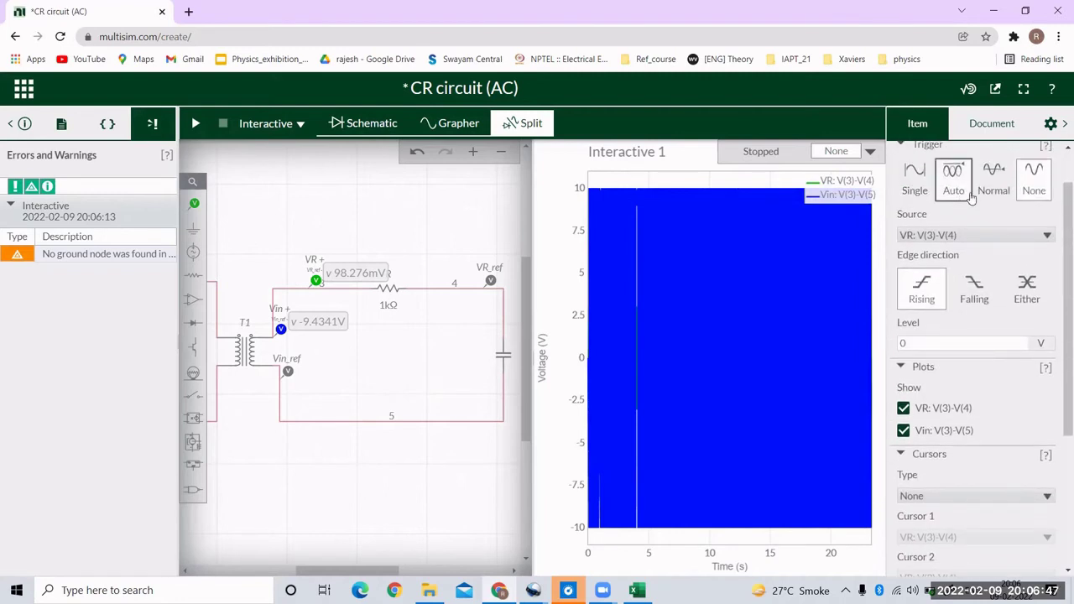
pyautogui.click(918, 183)
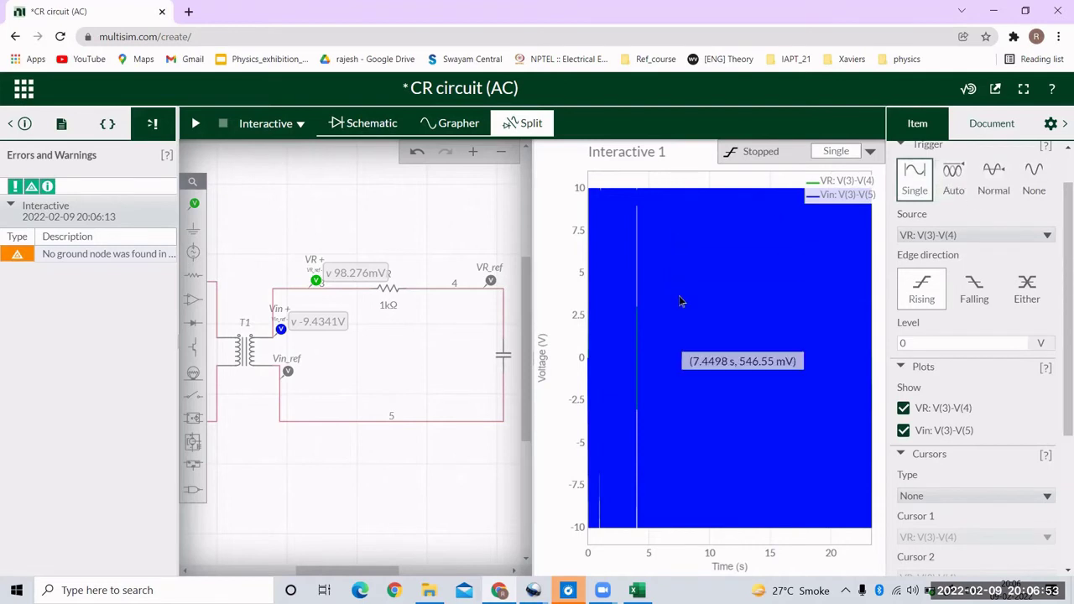
# - Add Y Axis cursors to the interactive graph, with Cursor 1 on the VR trace and Cursor 2 on the Vin trace
pyautogui.scroll(5, 681, 301)
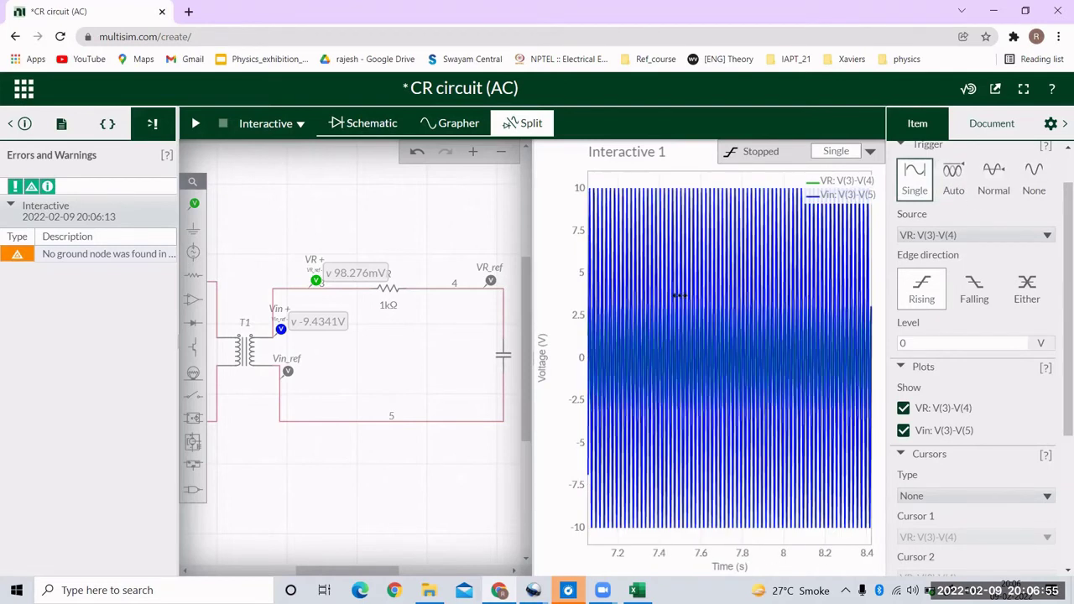
pyautogui.scroll(8, 681, 295)
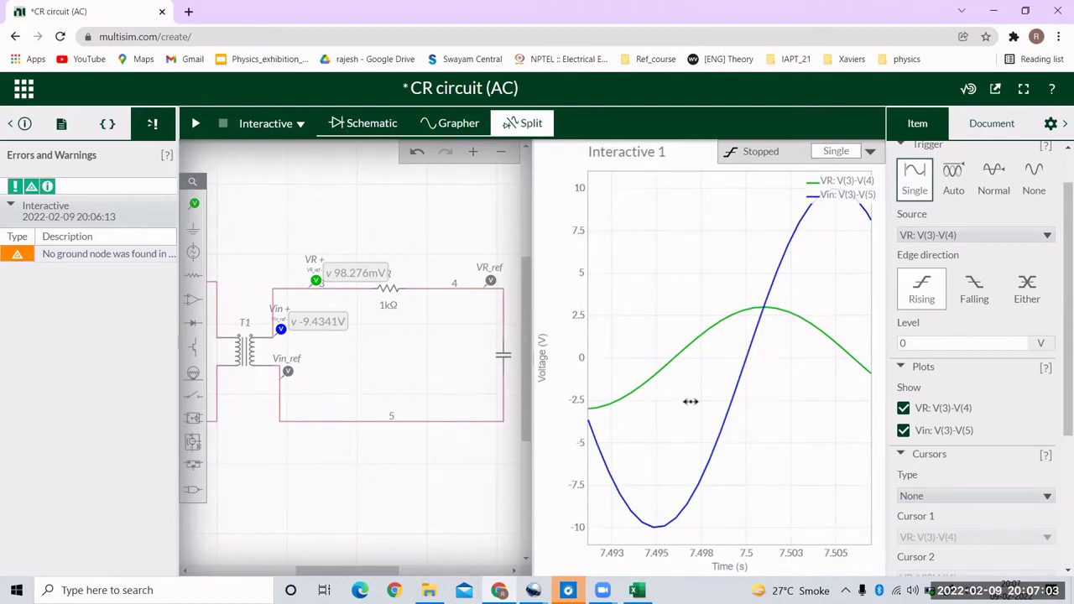
pyautogui.scroll(-5, 690, 401)
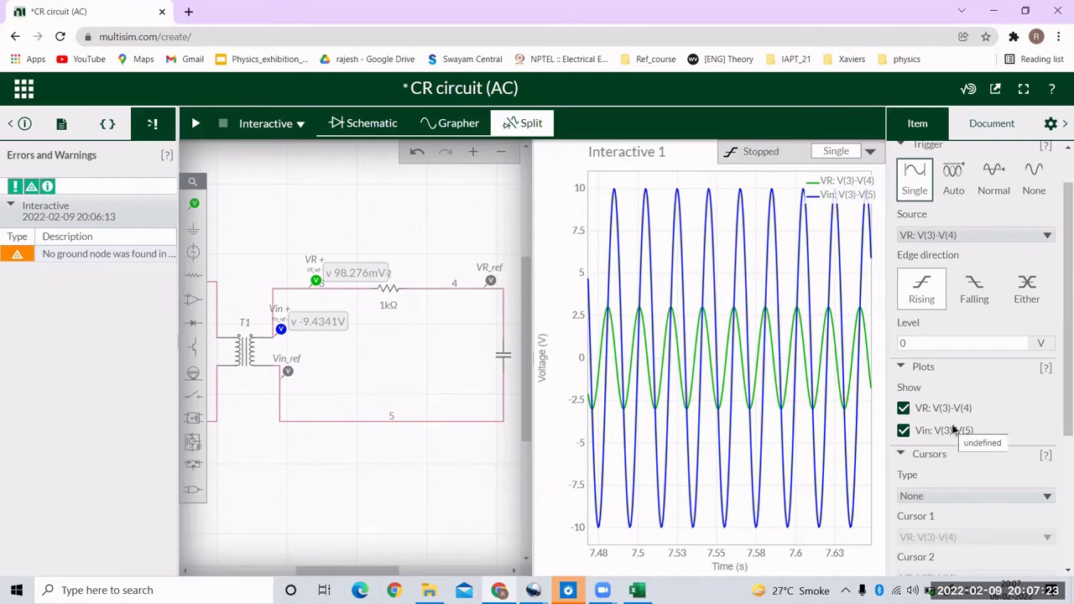
pyautogui.scroll(-2, 952, 430)
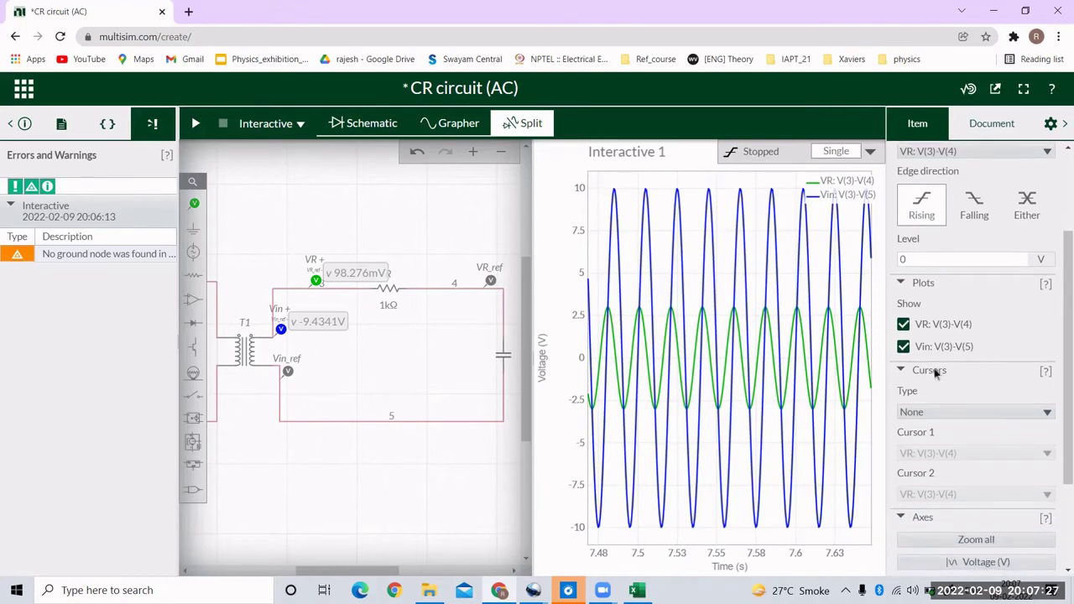
pyautogui.click(933, 374)
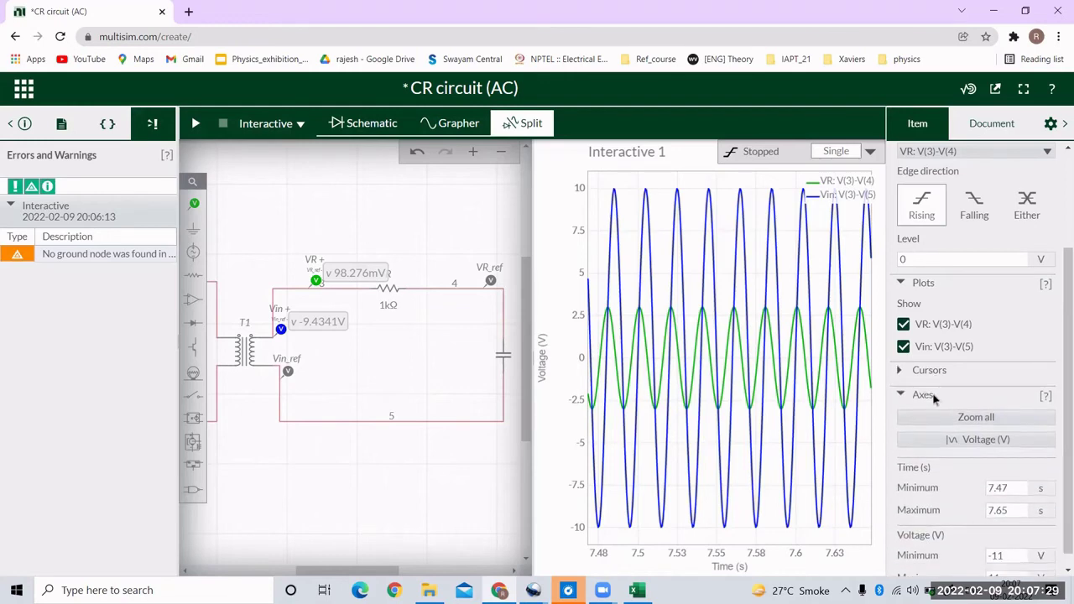
pyautogui.click(927, 375)
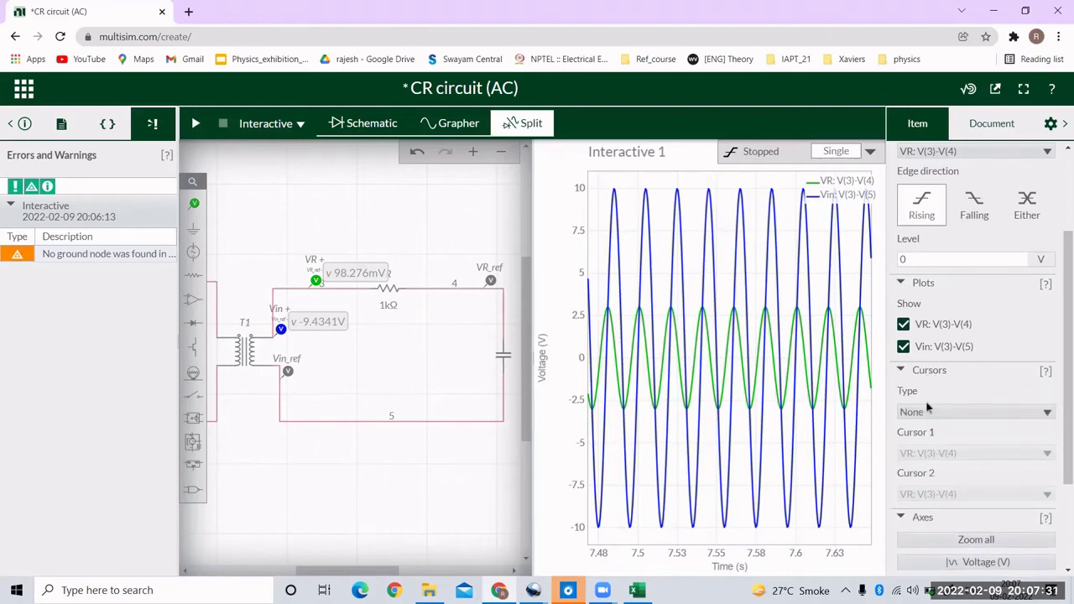
pyautogui.click(928, 412)
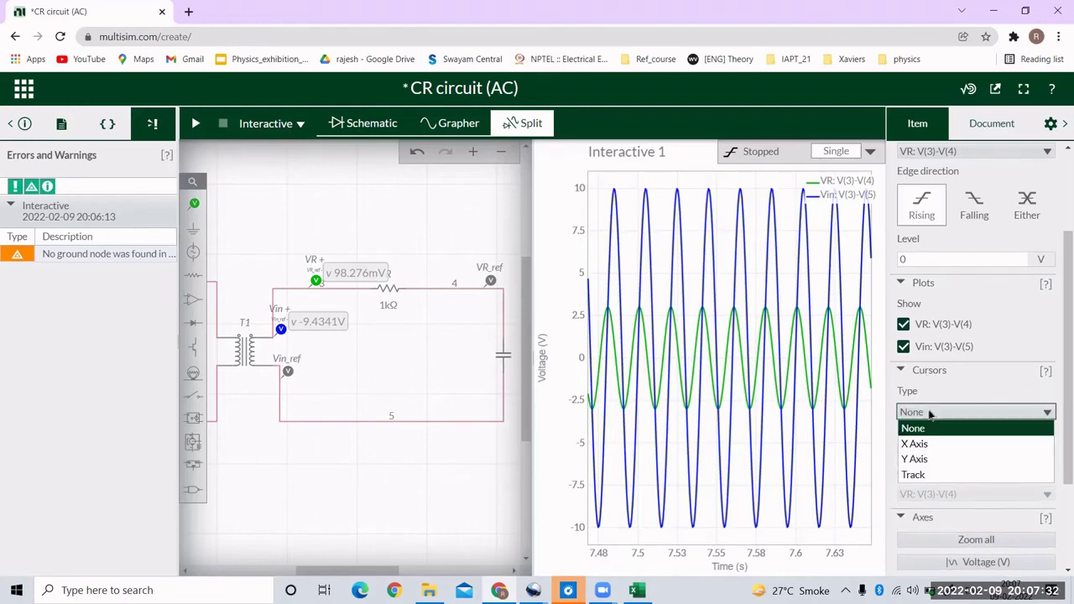
pyautogui.click(915, 459)
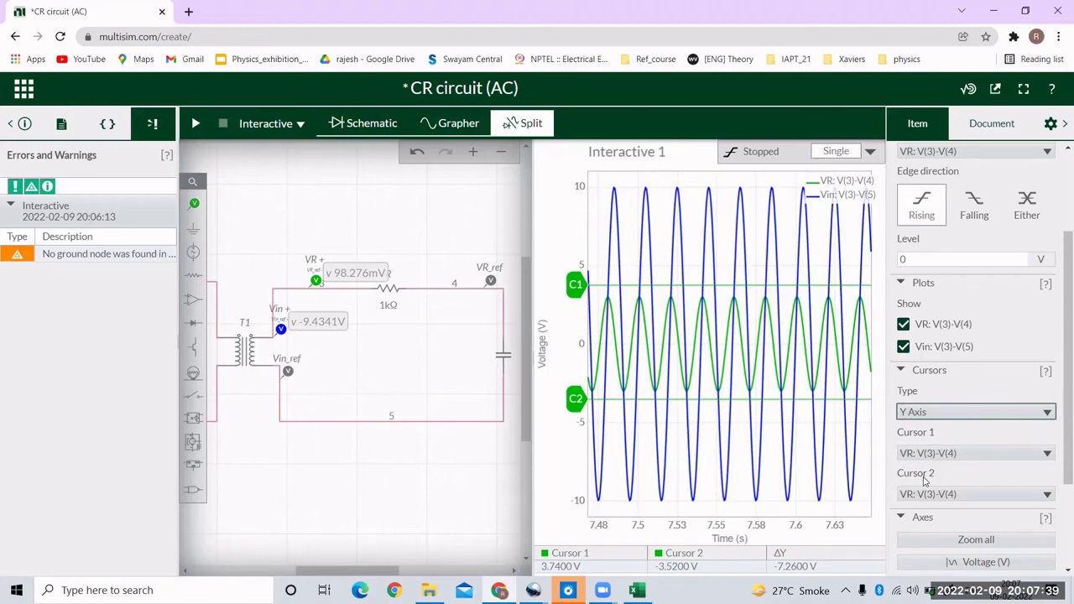
pyautogui.click(932, 495)
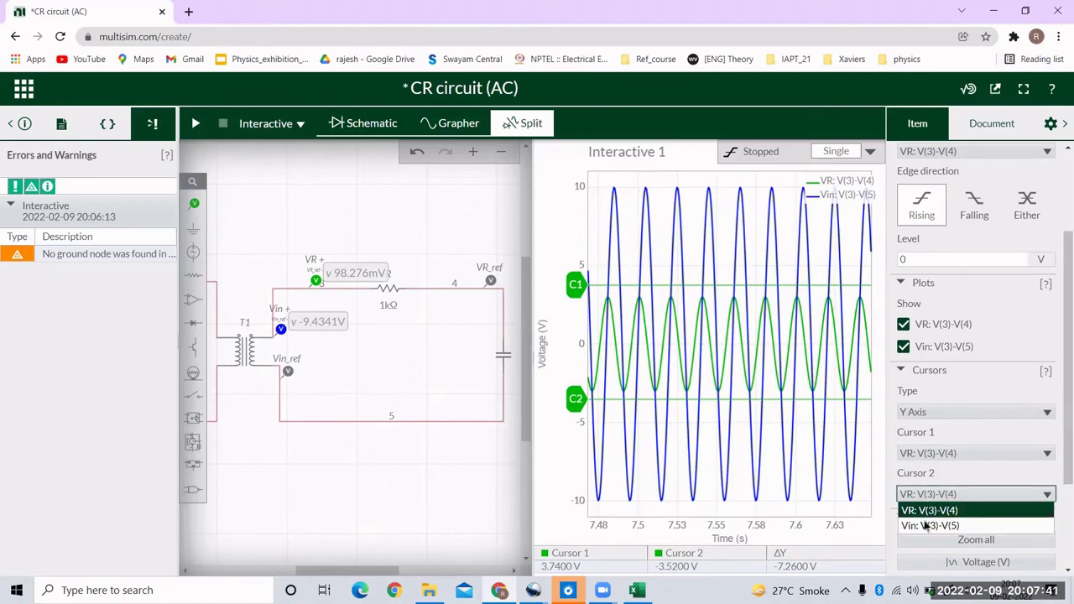
pyautogui.click(926, 525)
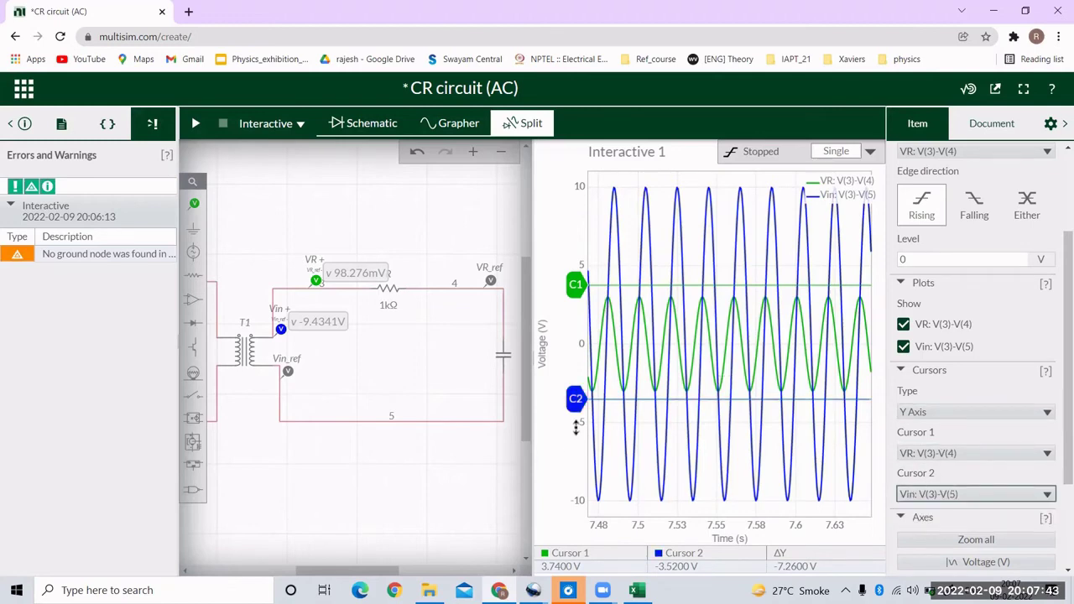
# - Place Cursor 2 at the Vin peak, about 10.018 V, and Cursor 1 at the VR peak, about 2.9675 V
pyautogui.moveTo(575, 399); pyautogui.dragTo(565, 185)
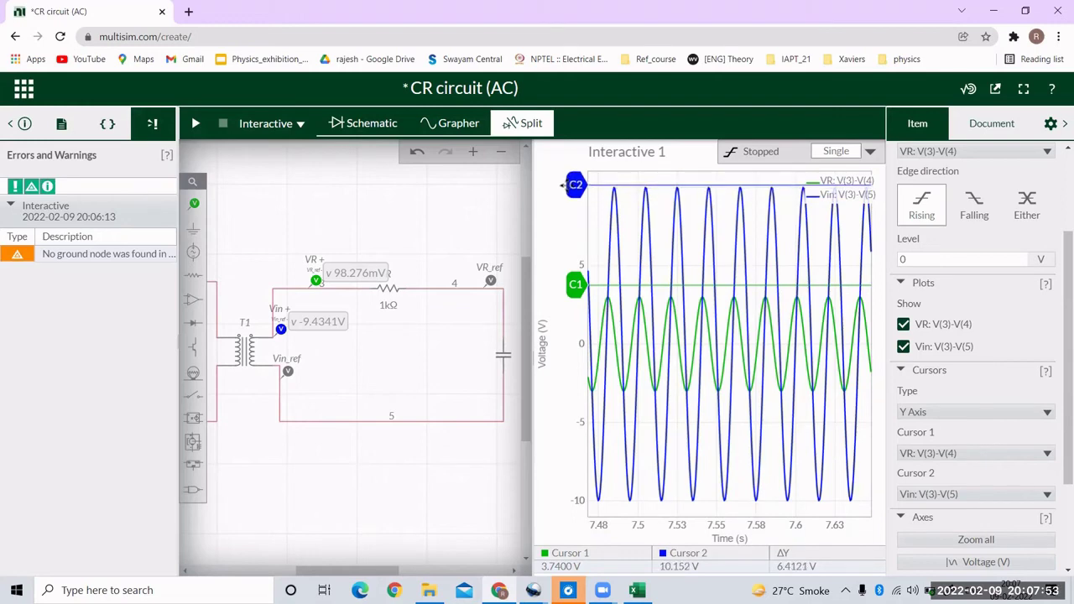
pyautogui.moveTo(563, 185); pyautogui.dragTo(564, 188)
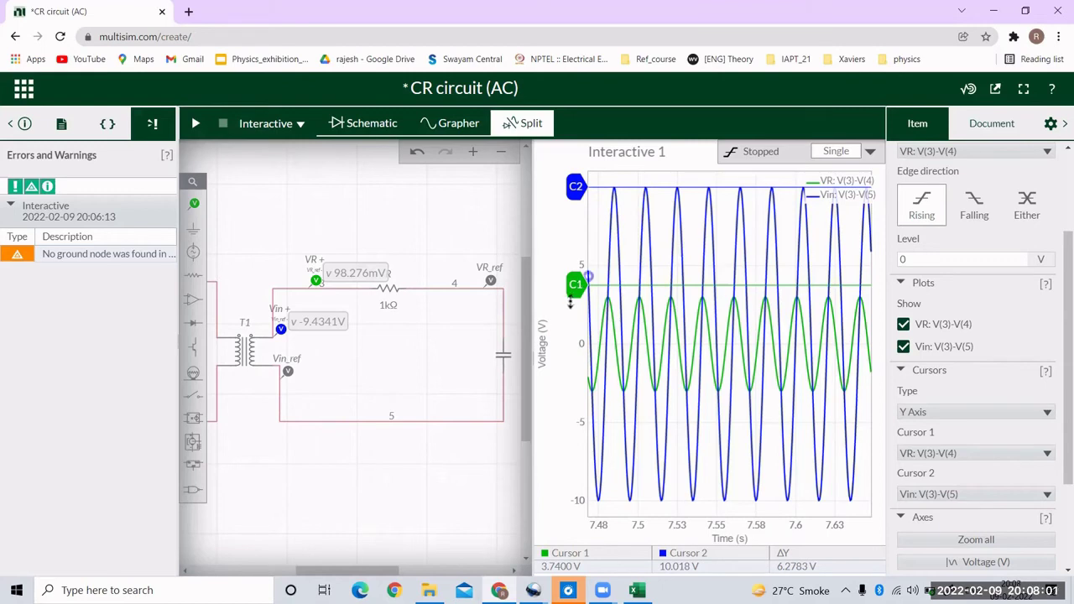
pyautogui.moveTo(589, 277); pyautogui.dragTo(576, 298)
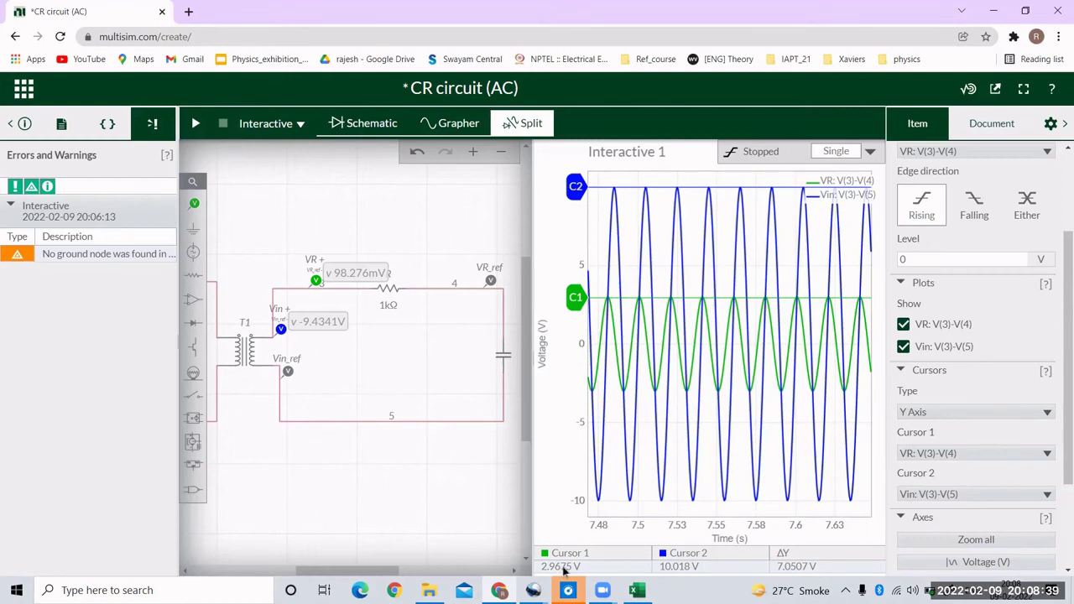
# - Switch to the CR_EXP workbook in Excel and enter 2.9675 as the peak VR for the 1000 Ω row in cell E3
pyautogui.press('alt')
pyautogui.hotkey('alt', 'Tab')
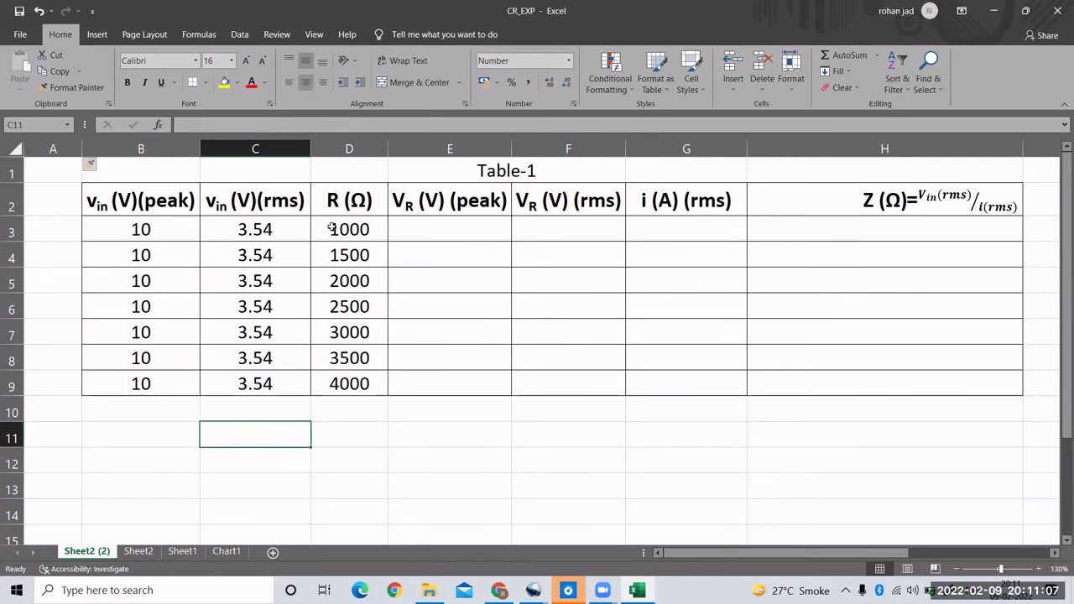
pyautogui.click(403, 226)
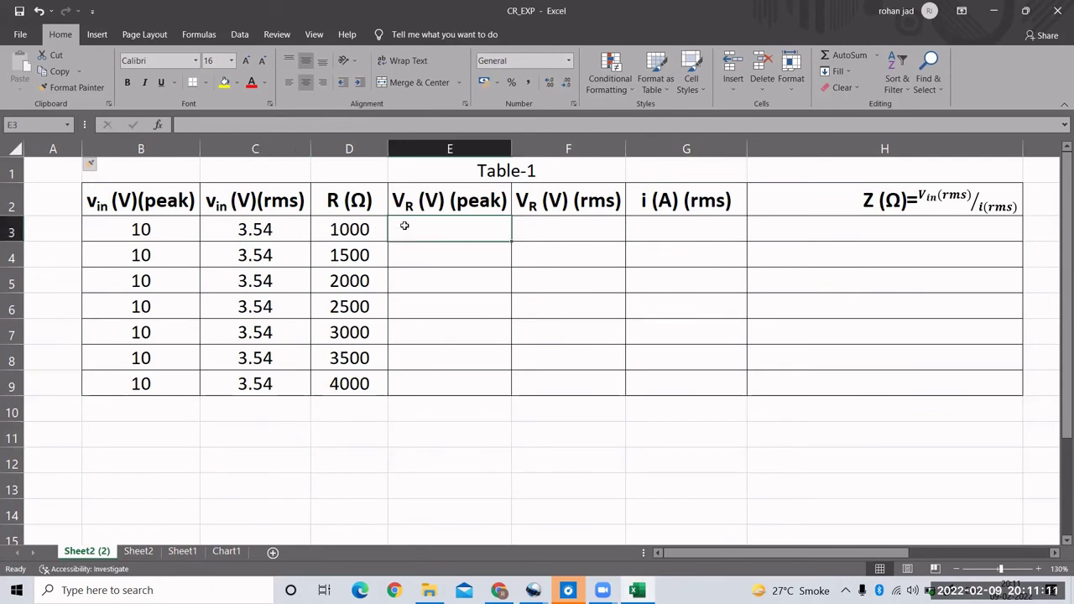
pyautogui.write('2.')
pyautogui.hotkey('alt', 'Tab')
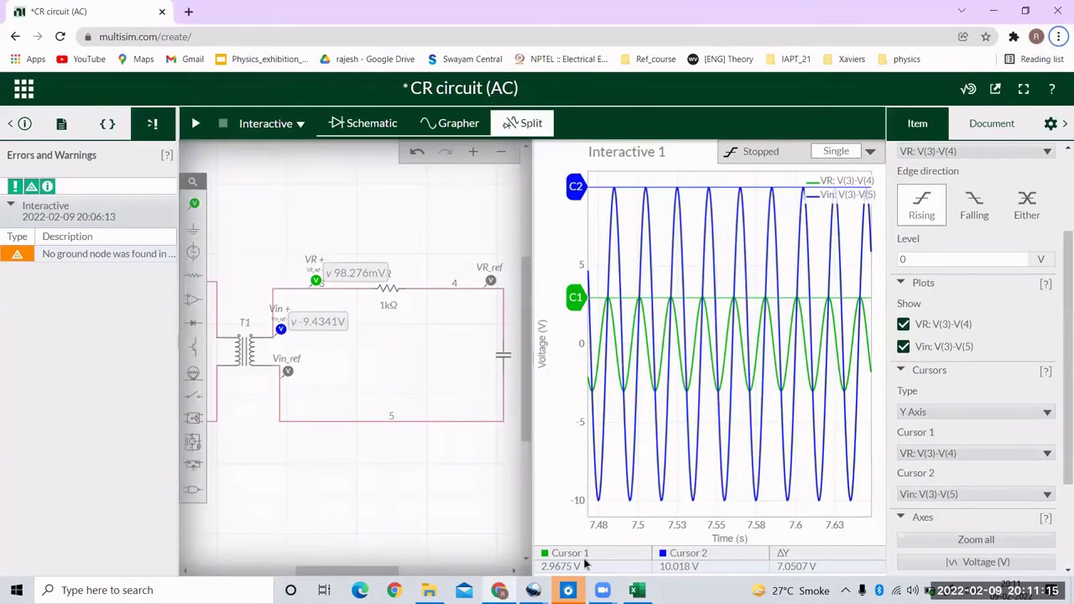
pyautogui.hotkey('alt', 'Tab')
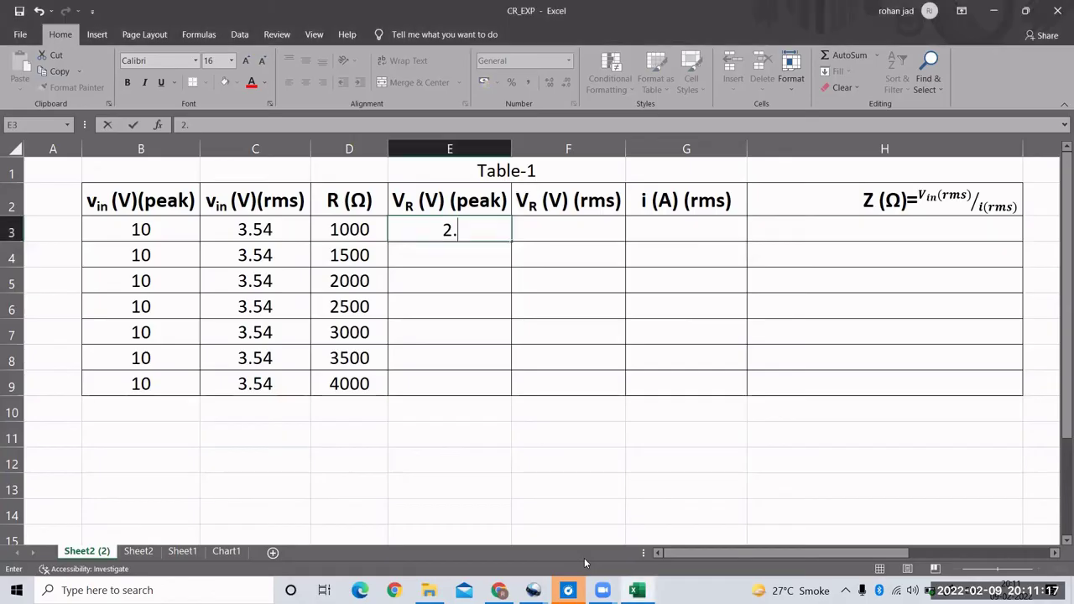
pyautogui.write('9675')
pyautogui.press('Return')
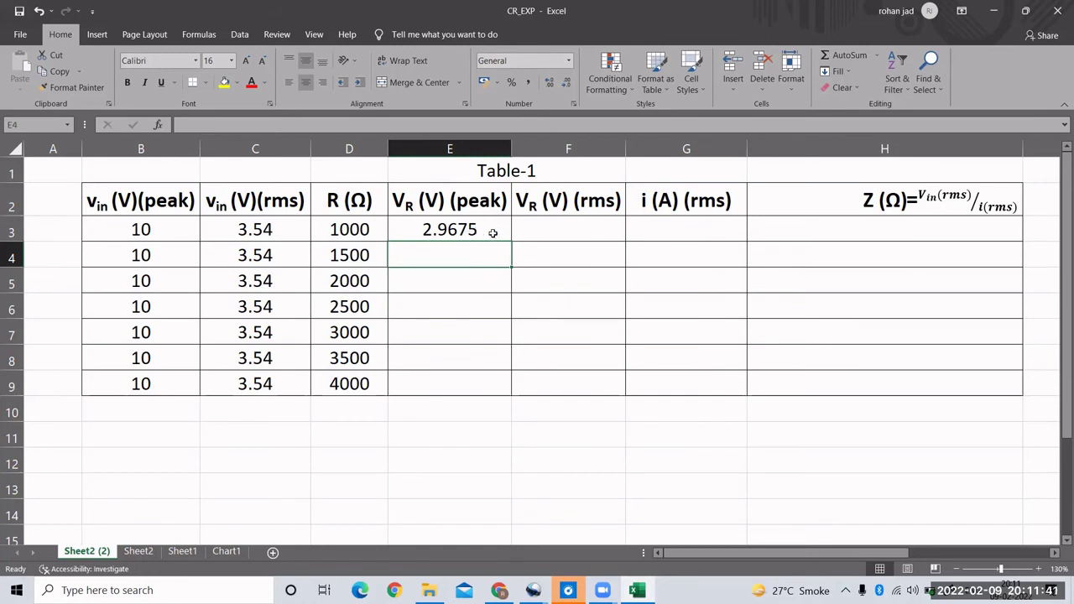
pyautogui.click(680, 229)
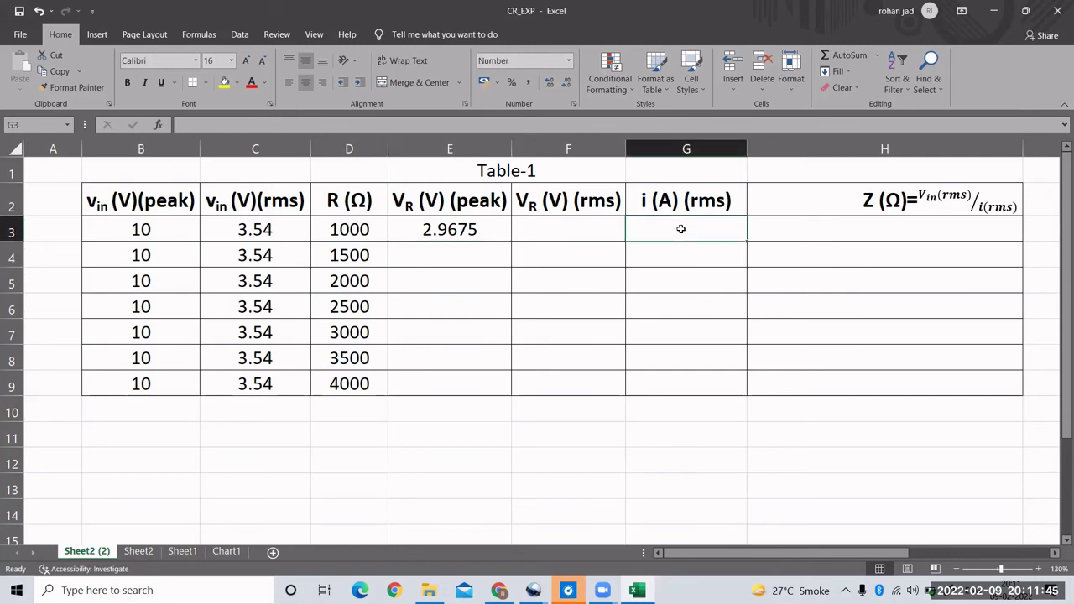
pyautogui.click(793, 231)
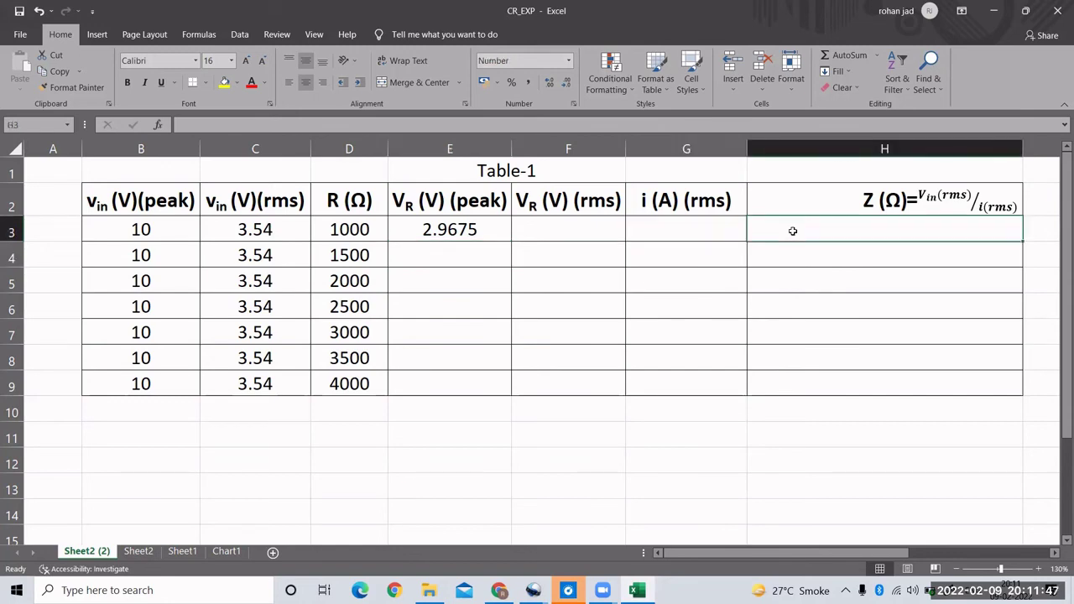
# - Return to the circuit in Multisim and set the resistance of resistor R to 1500 Ω
pyautogui.hotkey('alt', 'Tab')
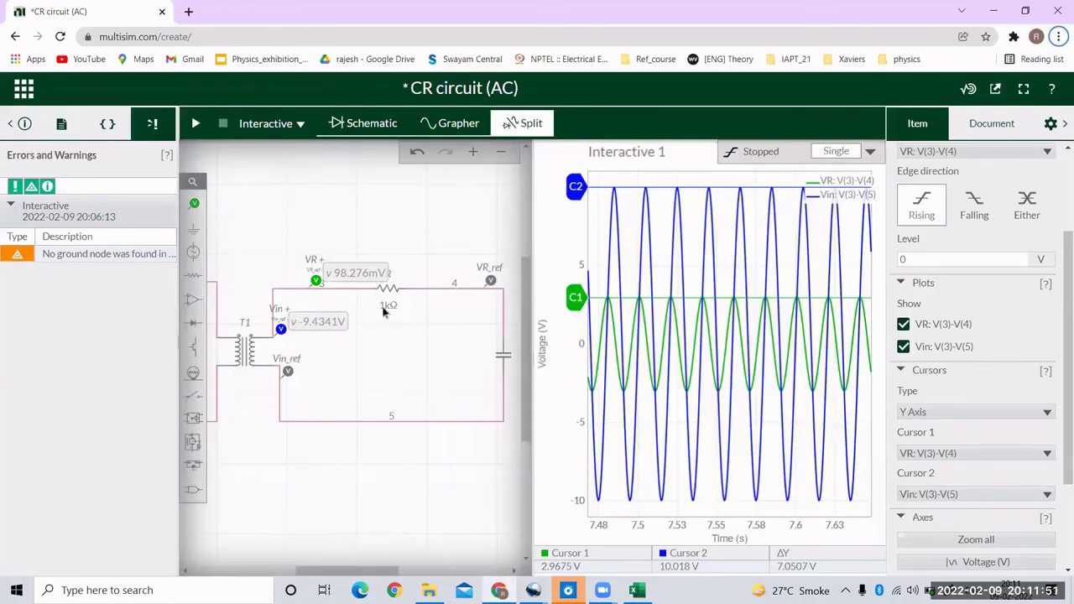
pyautogui.click(388, 306)
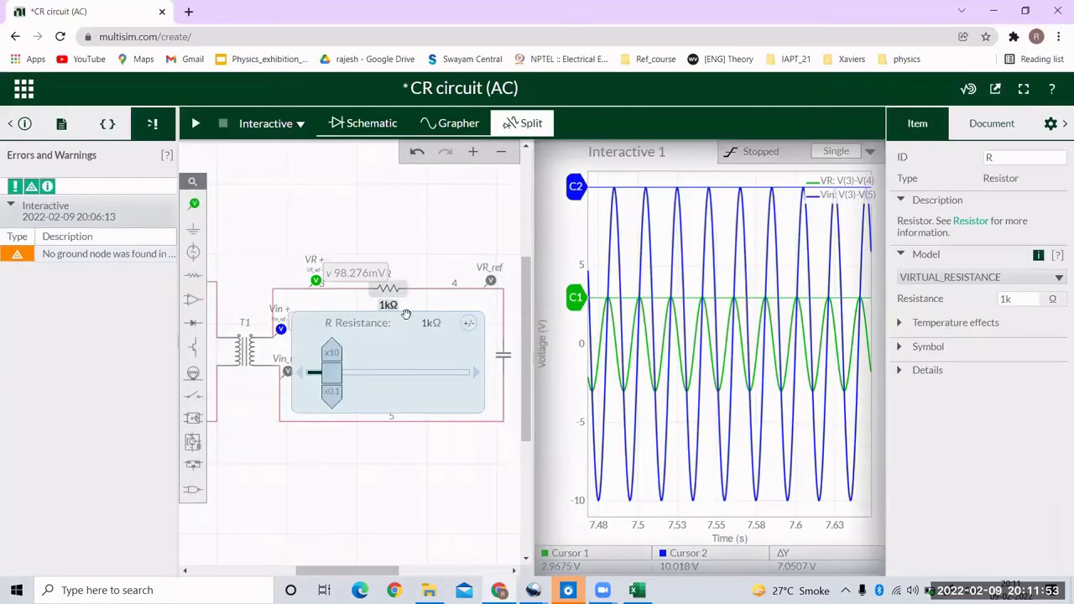
pyautogui.click(420, 322)
pyautogui.write('1500')
pyautogui.press('Return')
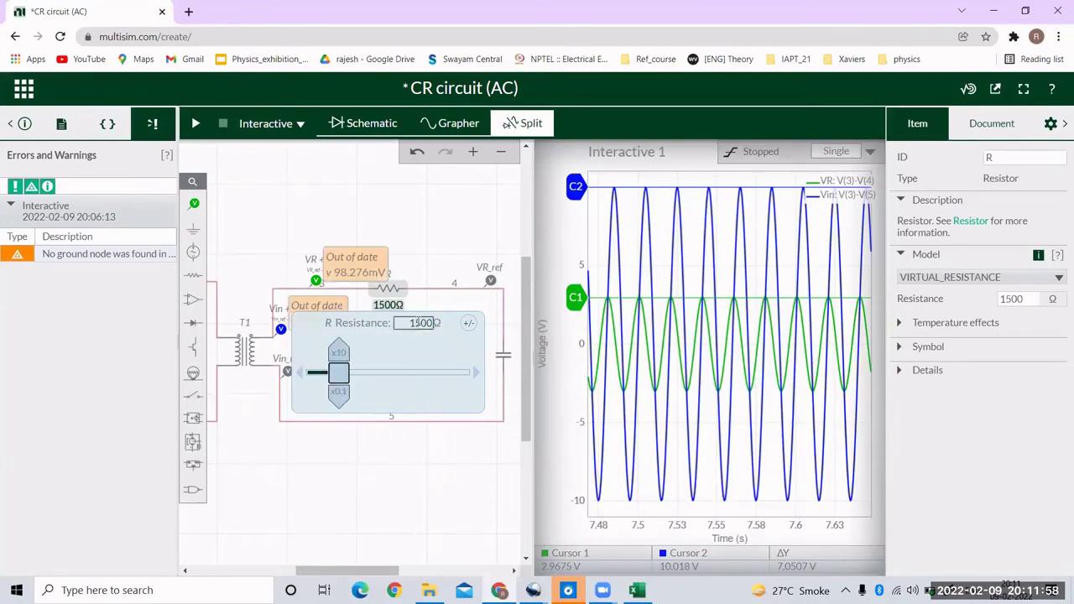
# - Run and stop the simulation with the new resistance, and move Cursor 1 to the VR peak
pyautogui.click(195, 124)
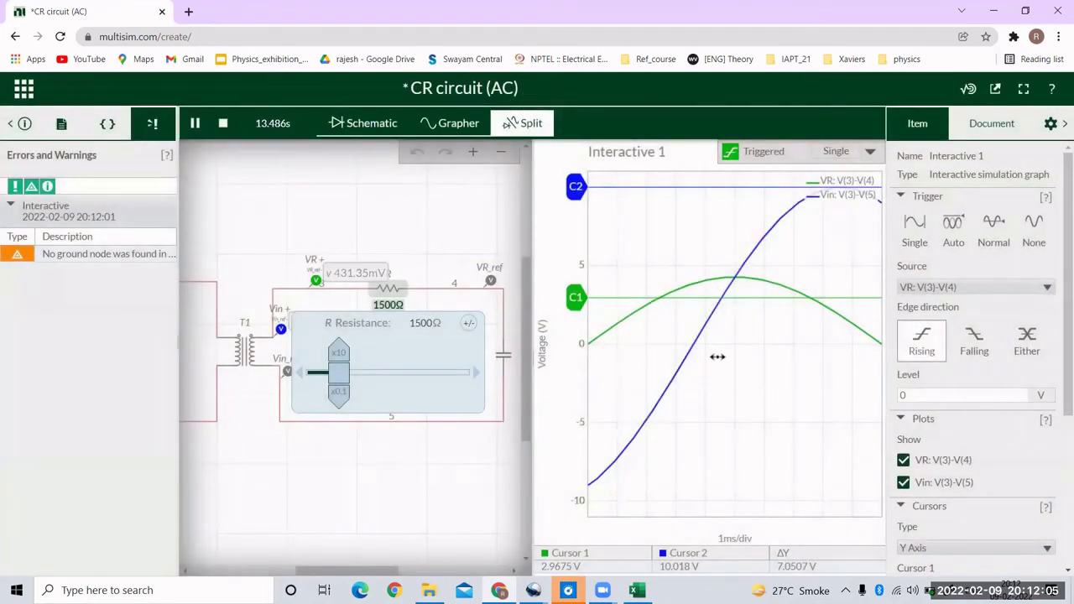
pyautogui.scroll(-1, 716, 357)
pyautogui.scroll(-3, 716, 356)
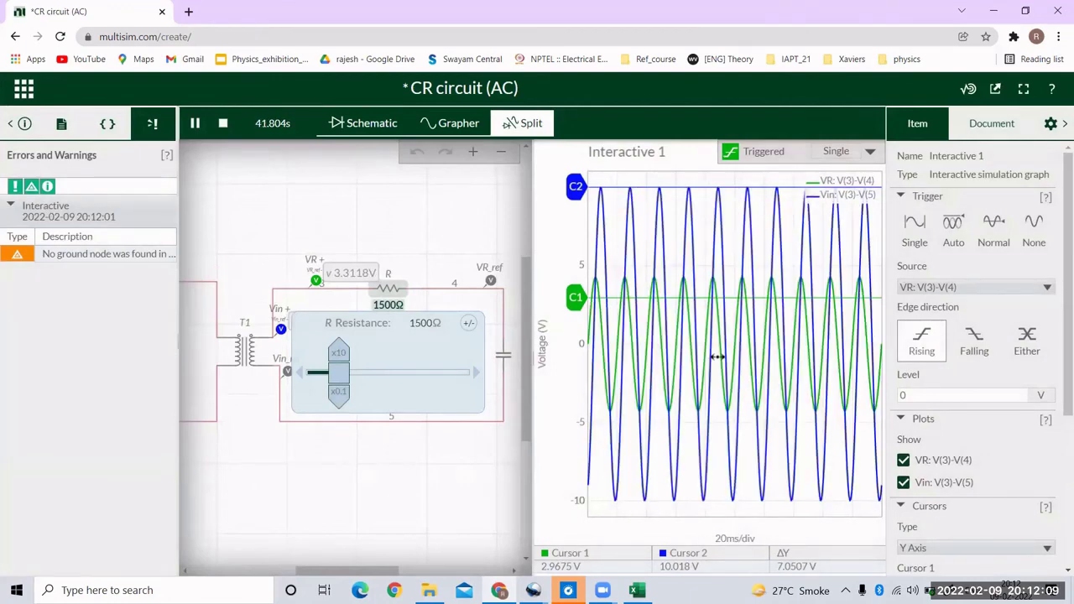
pyautogui.scroll(3, 716, 356)
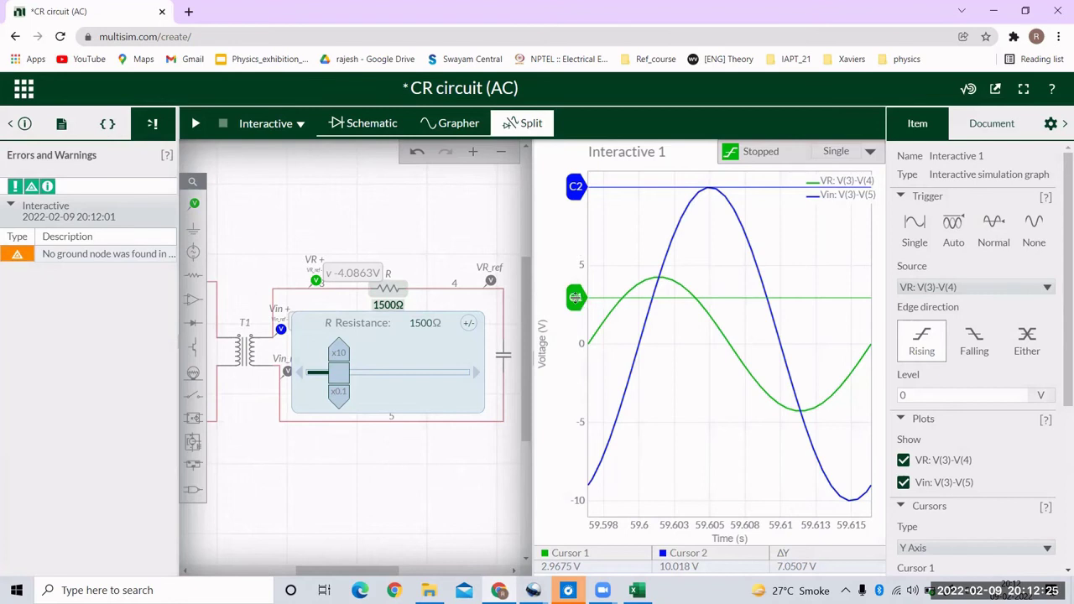
pyautogui.moveTo(576, 297); pyautogui.dragTo(575, 276)
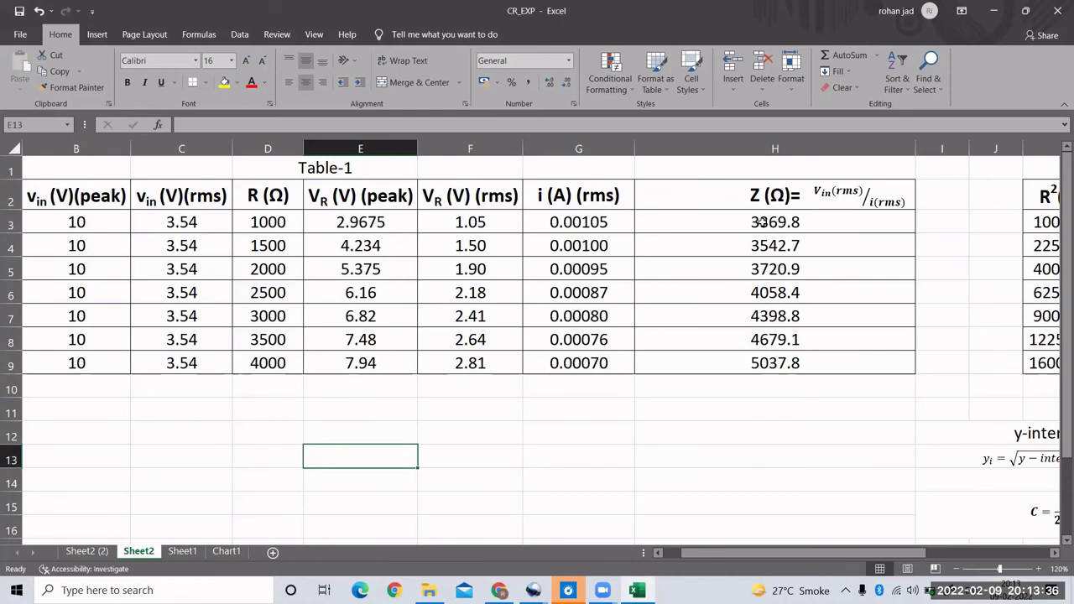
# - Add a linear trendline with its equation displayed to the AC C-R circuit chart in Sheet2, and place the equation below the line
pyautogui.hscroll(3, 759, 221)
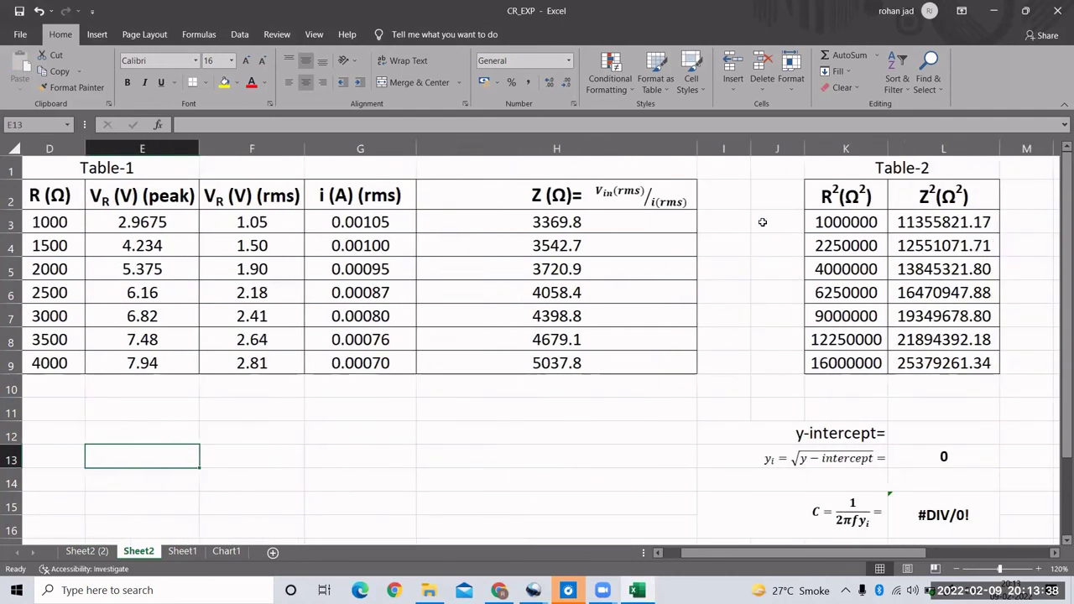
pyautogui.hscroll(3, 762, 221)
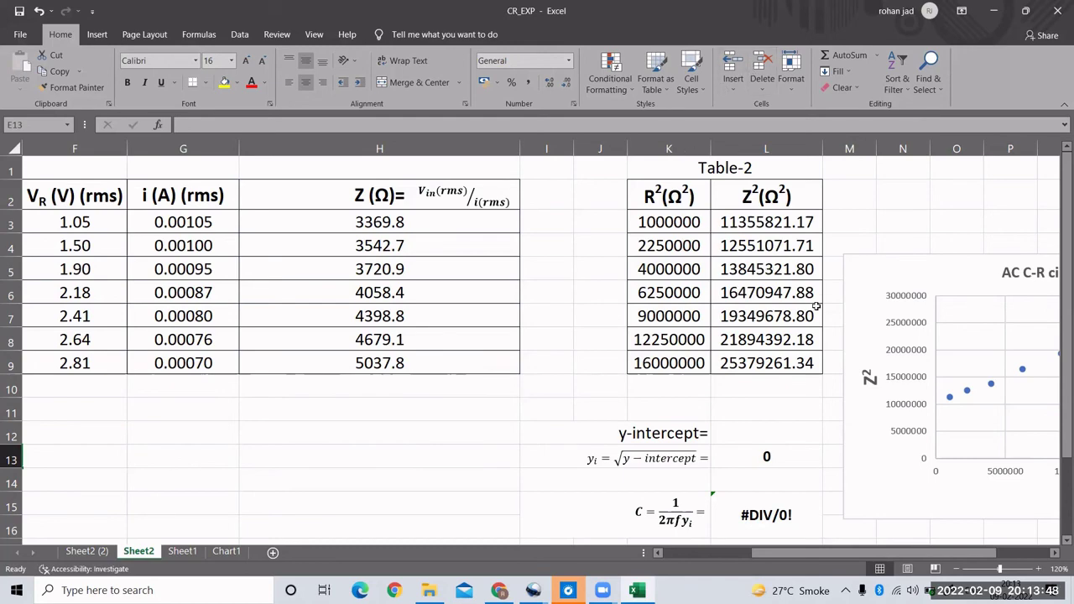
pyautogui.hscroll(3, 928, 382)
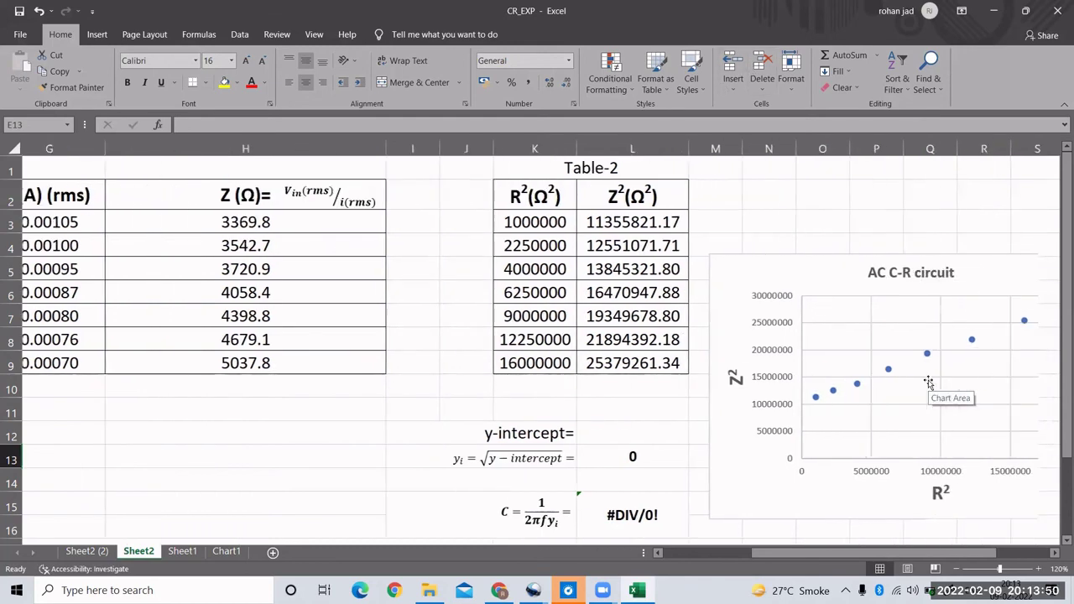
pyautogui.hscroll(2, 929, 381)
pyautogui.hscroll(-1, 928, 379)
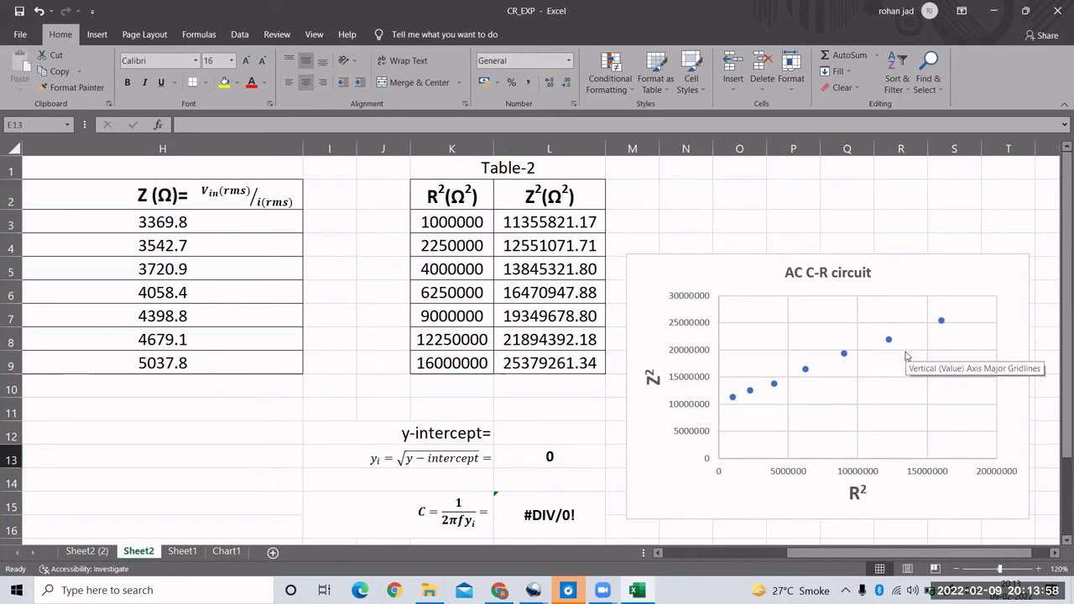
pyautogui.click(843, 354)
pyautogui.rightClick(843, 354)
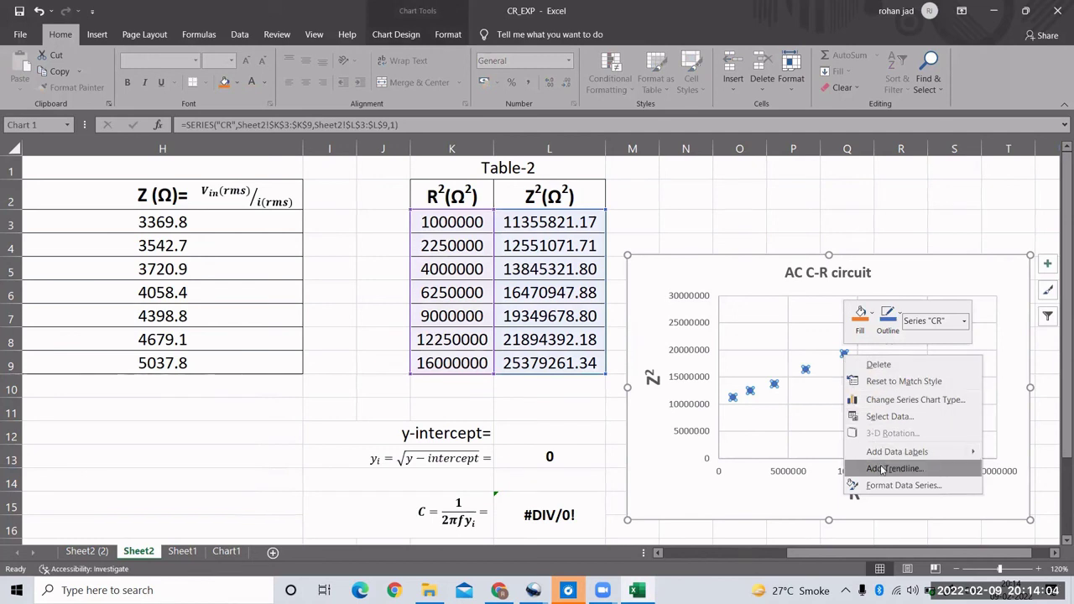
pyautogui.click(881, 469)
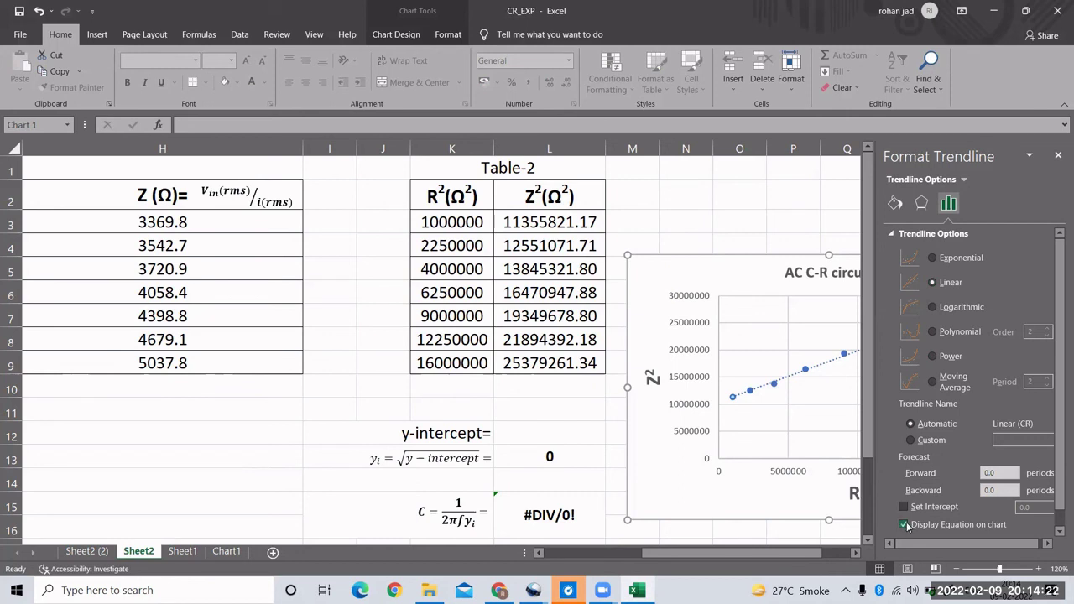
pyautogui.click(1058, 157)
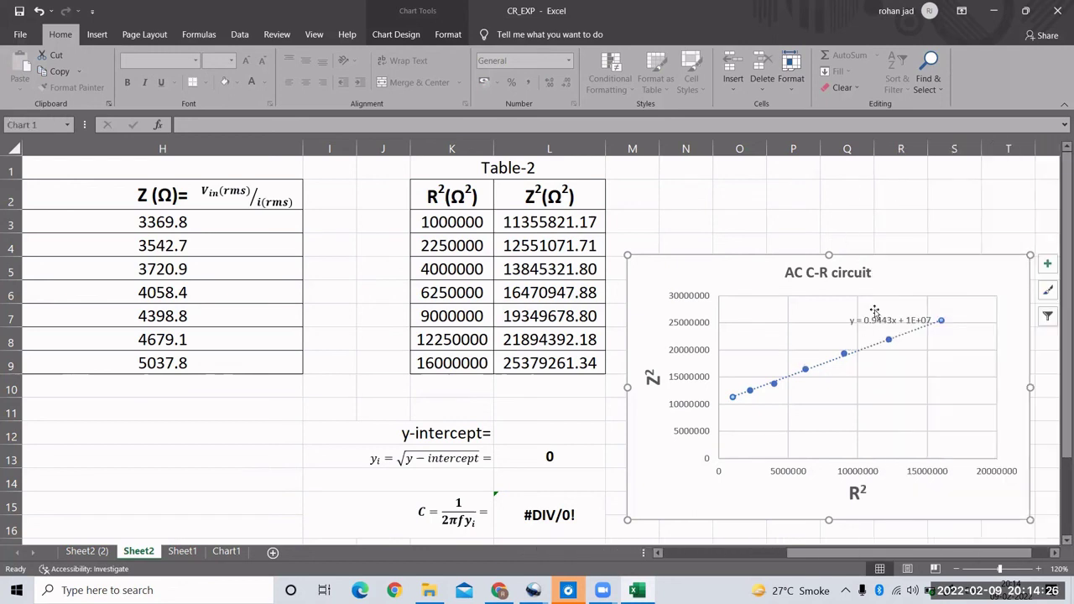
pyautogui.moveTo(879, 321); pyautogui.dragTo(872, 411)
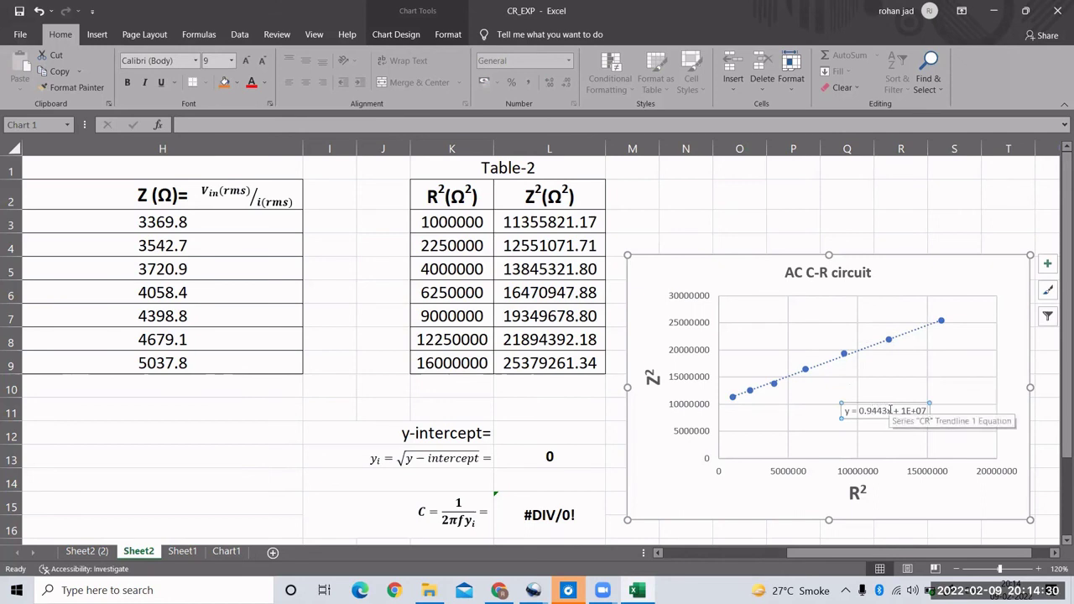
# - Apply the Number format with two decimal places and a thousands separator to the chart's trendline equation label
pyautogui.click(889, 410)
pyautogui.doubleClick(874, 409)
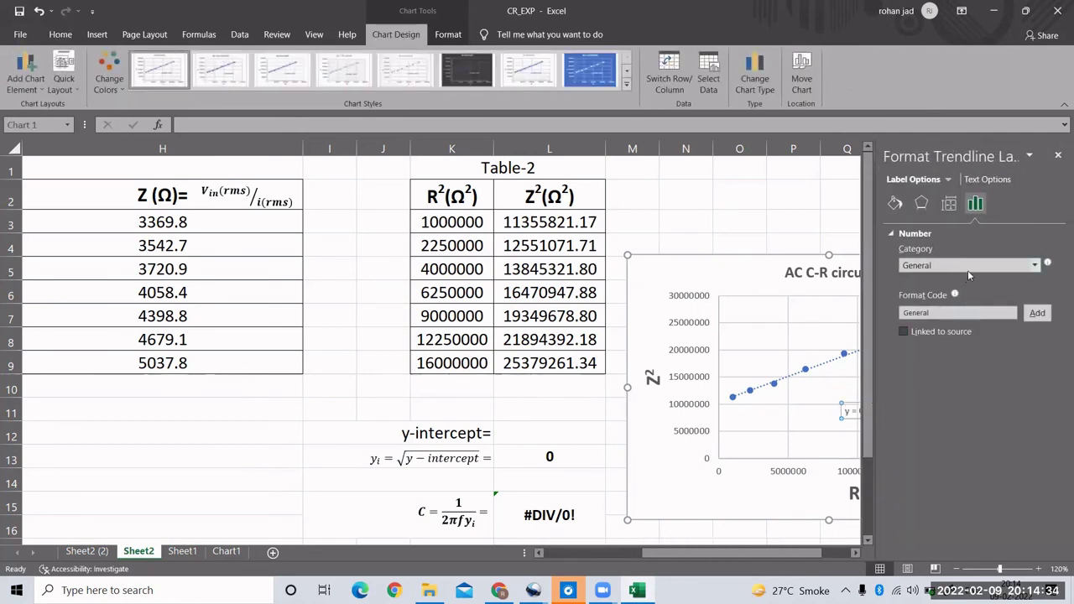
pyautogui.click(968, 270)
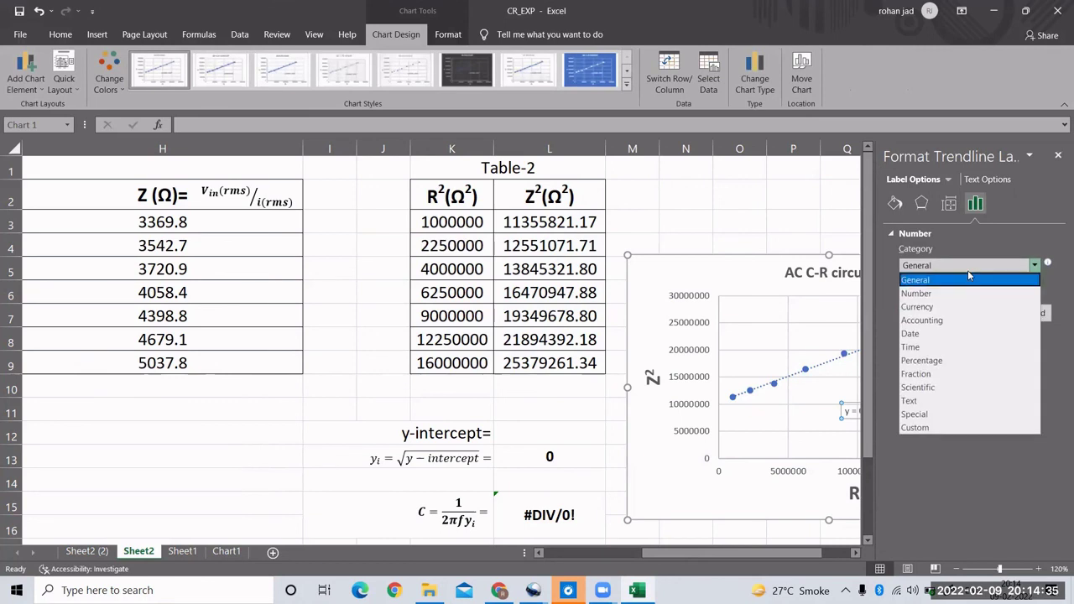
pyautogui.click(929, 295)
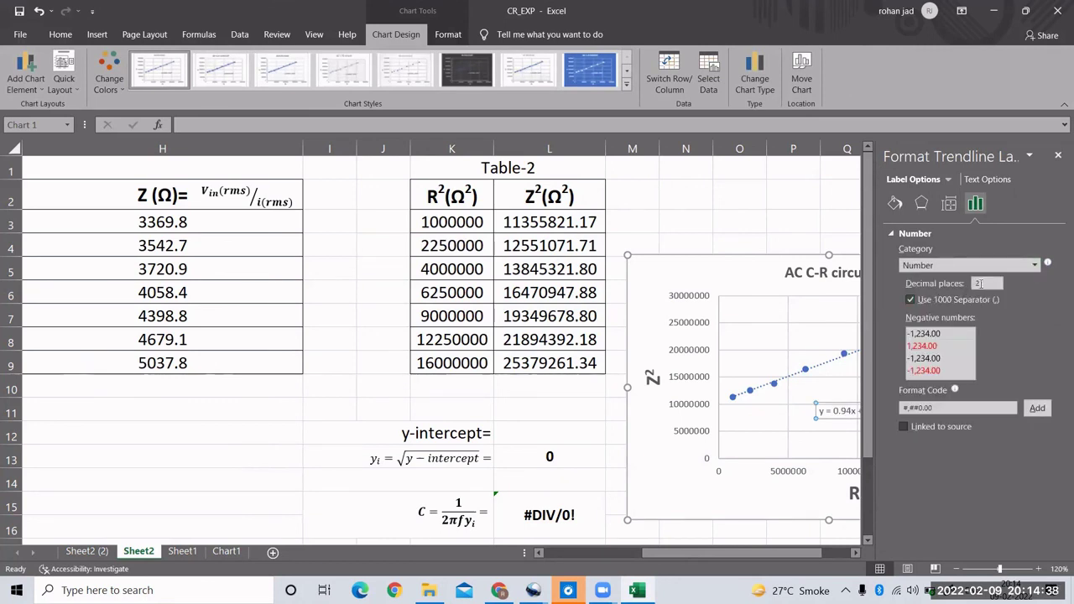
pyautogui.click(859, 346)
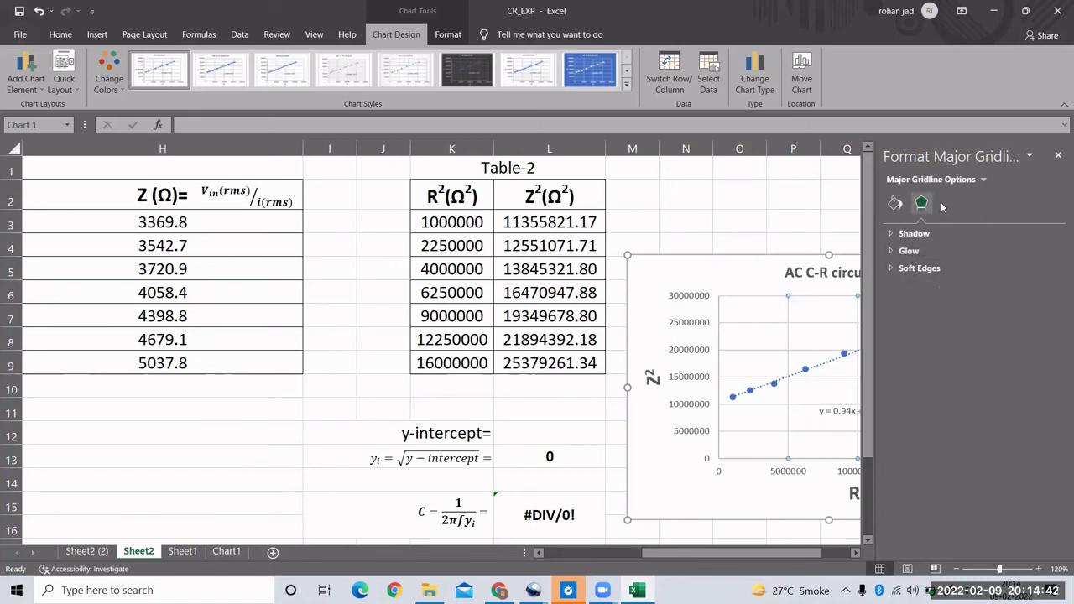
pyautogui.click(777, 464)
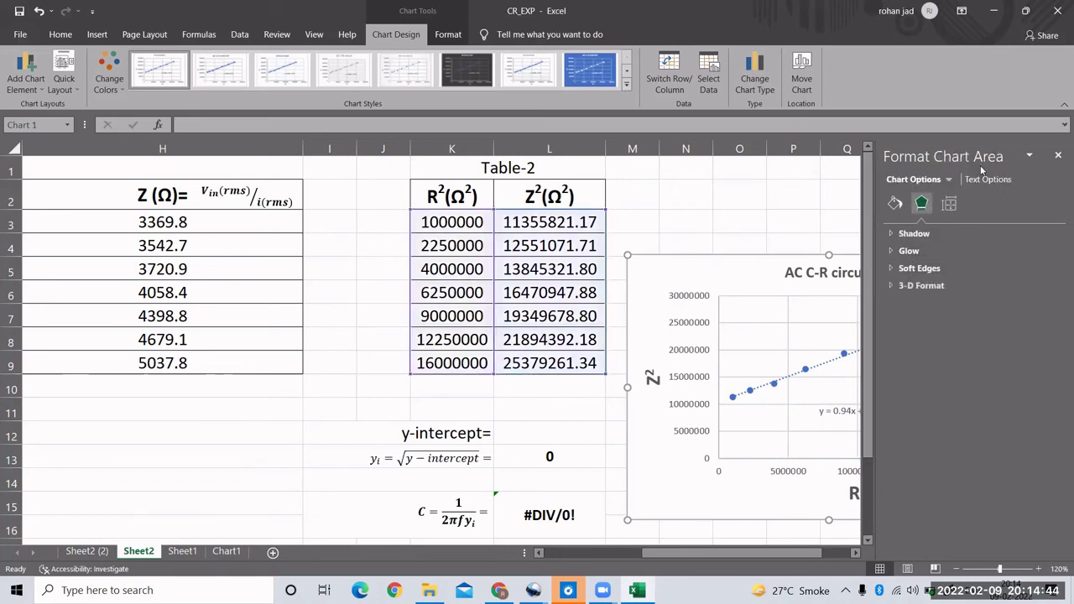
pyautogui.click(1058, 157)
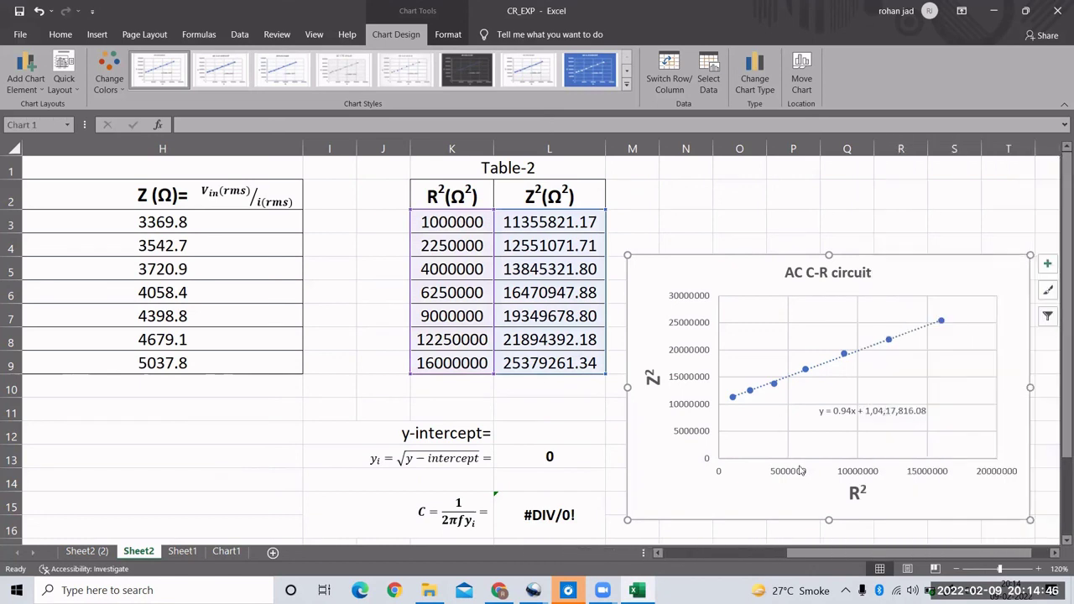
# - Enlarge the trendline equation's text to size 12 and make it bold
pyautogui.click(836, 411)
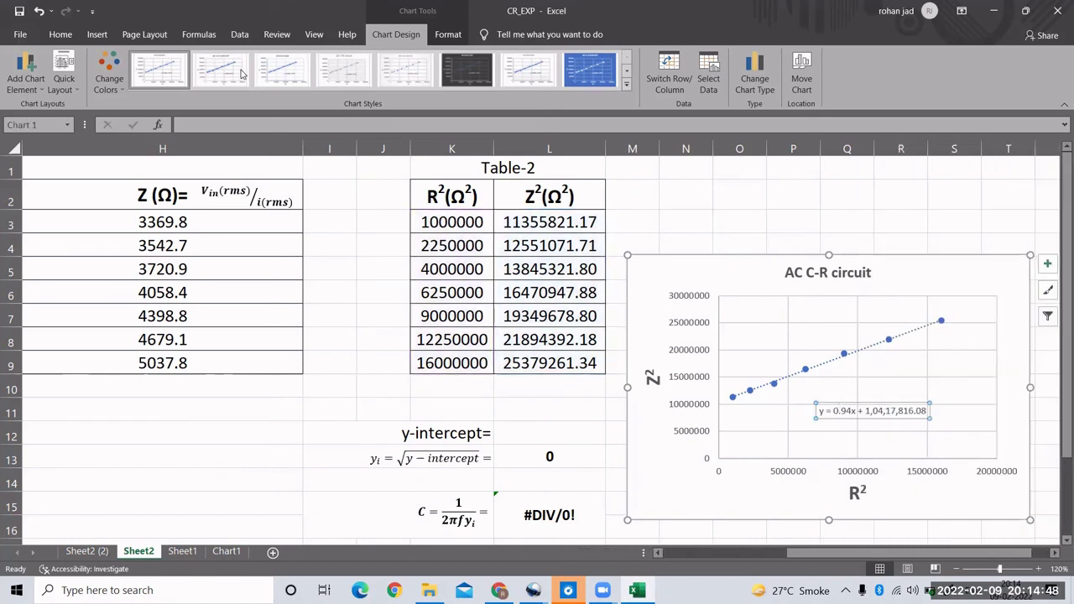
pyautogui.click(60, 34)
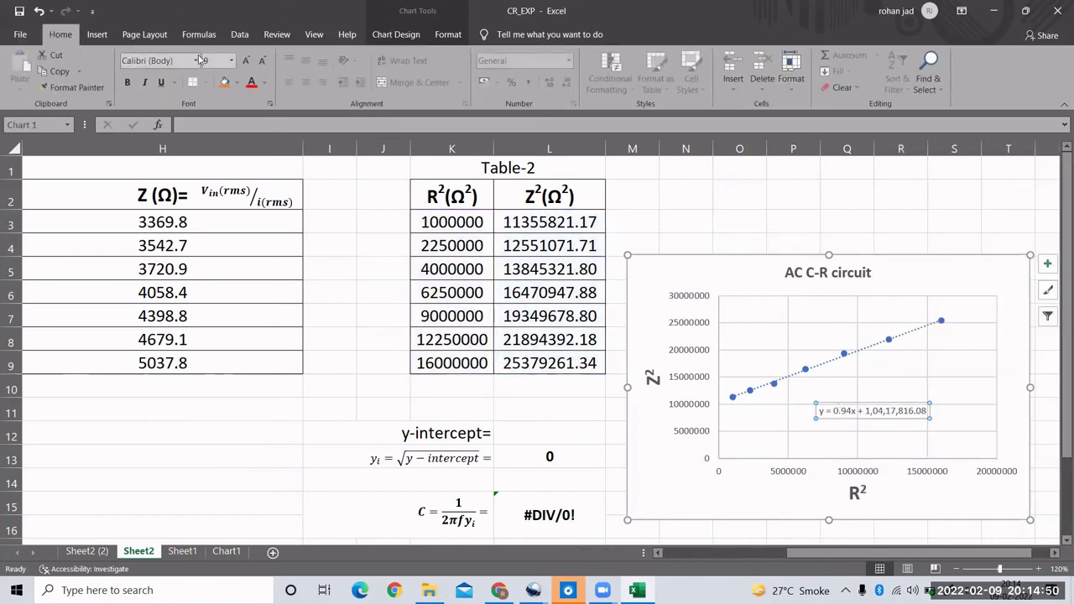
pyautogui.click(244, 61)
pyautogui.click(244, 61)
pyautogui.click(244, 62)
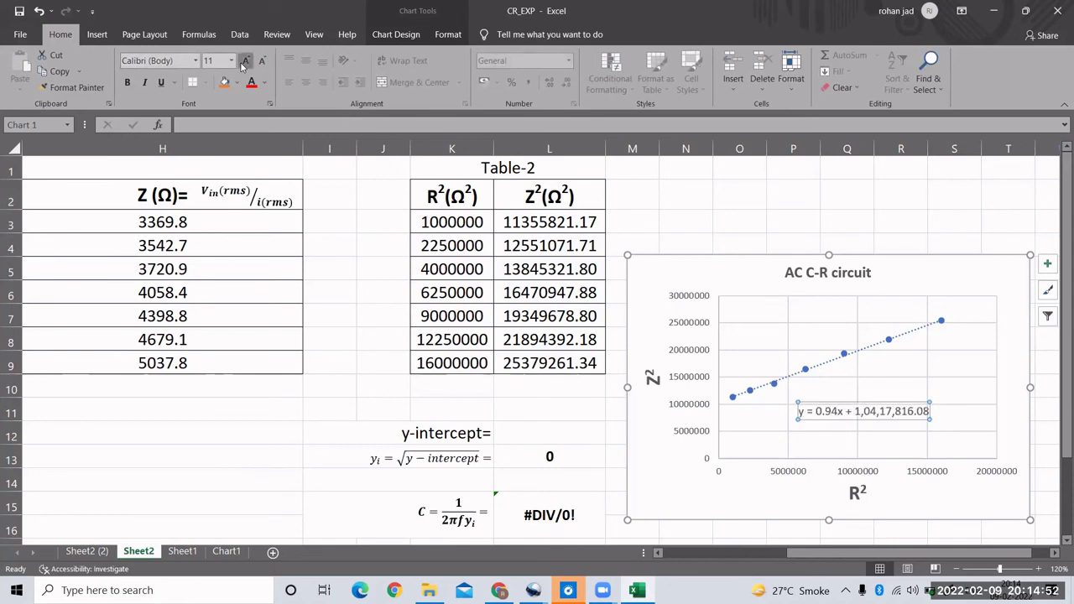
pyautogui.click(127, 81)
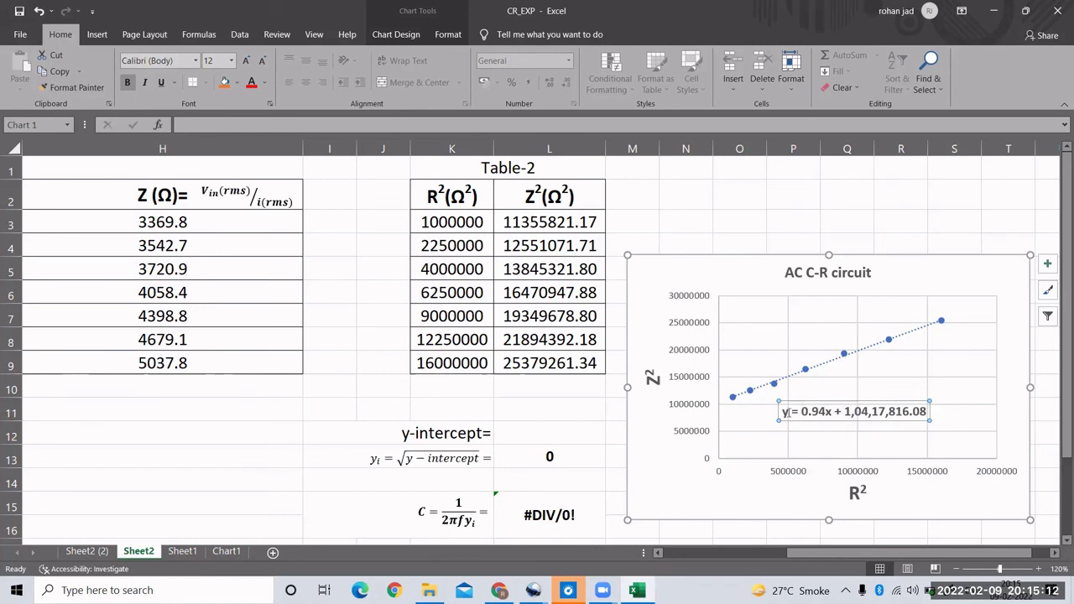
# - Enter the trendline's constant term, 10417816, as the y-intercept in cell L12
pyautogui.click(560, 440)
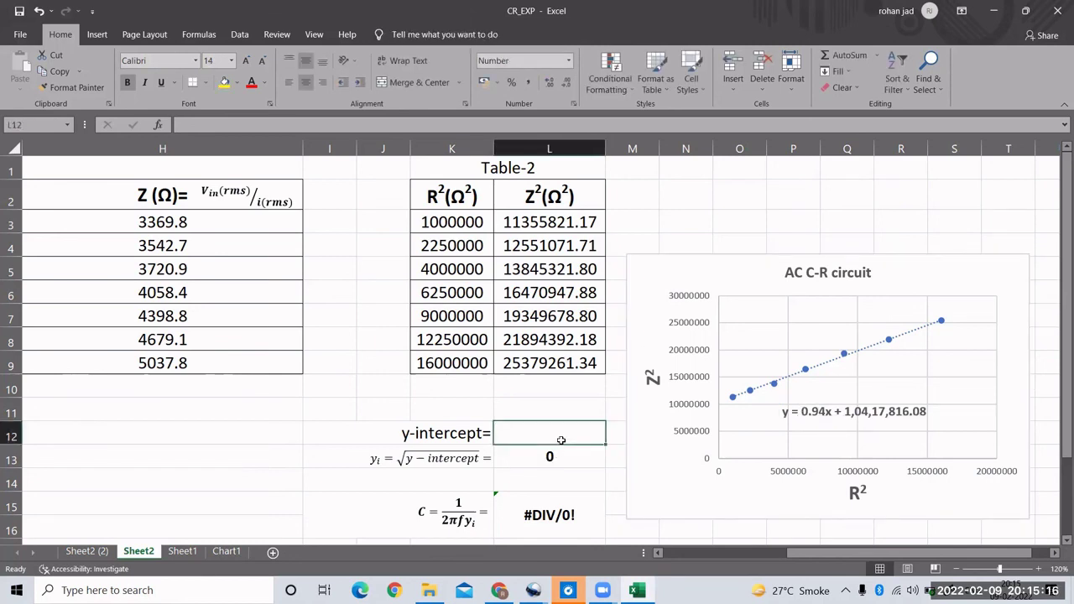
pyautogui.write('104')
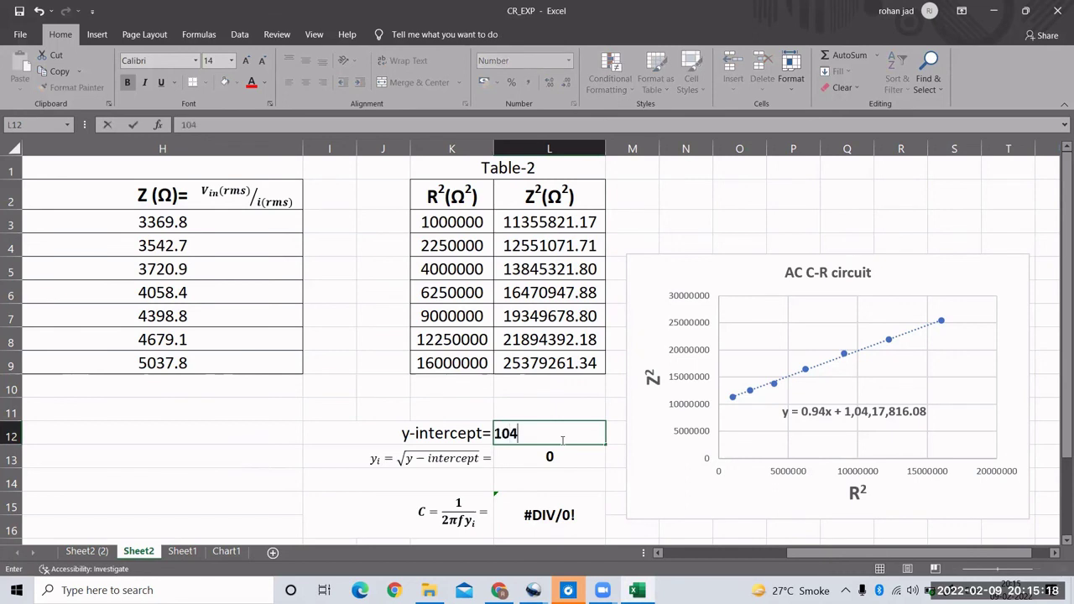
pyautogui.write('17816')
pyautogui.press('Return')
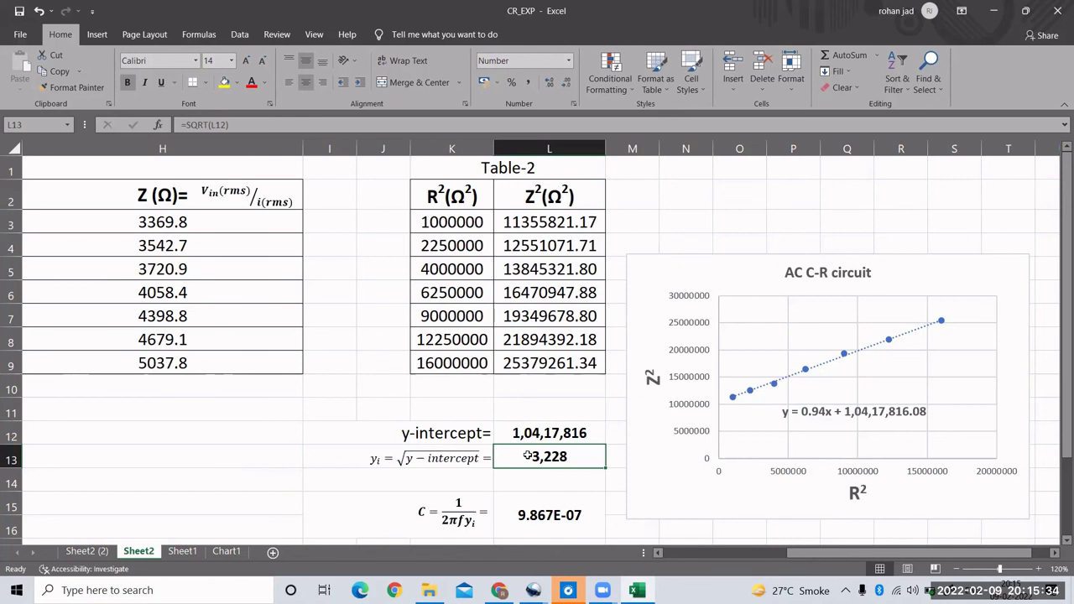
# - Check the y-intercept in L12 and the formulas for its square root in L13 and the capacitance in L15
pyautogui.click(537, 429)
pyautogui.click(539, 455)
pyautogui.scroll(-1, 495, 508)
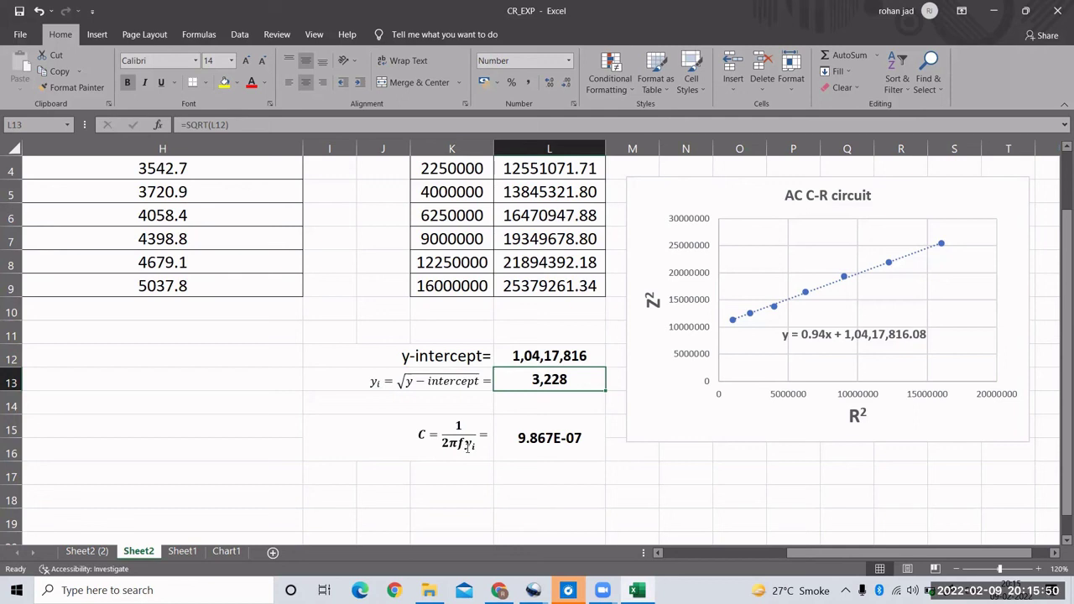
pyautogui.press('Down')
pyautogui.press('Down')
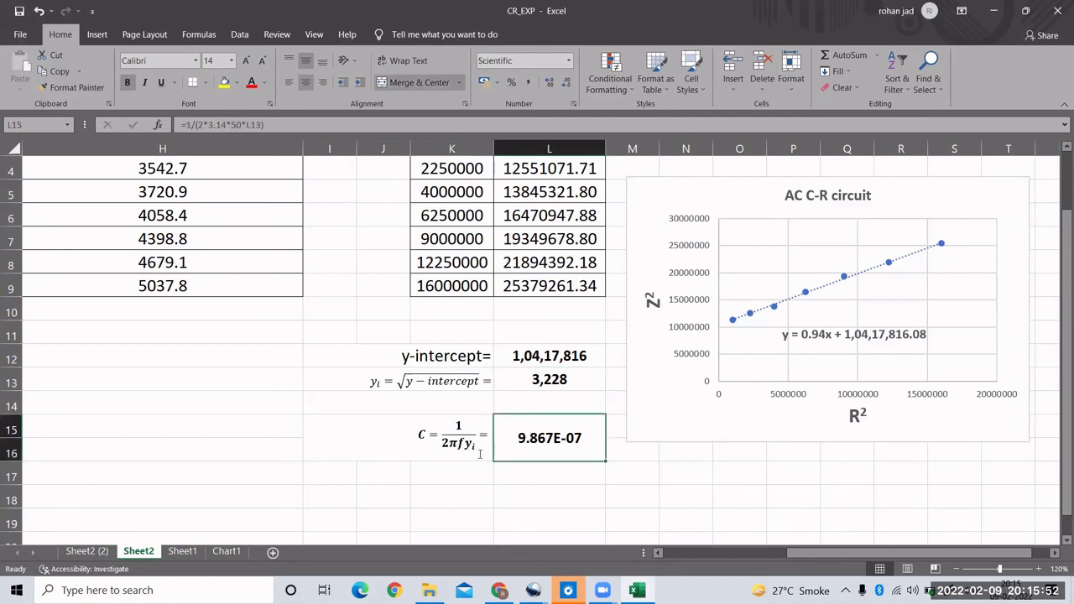